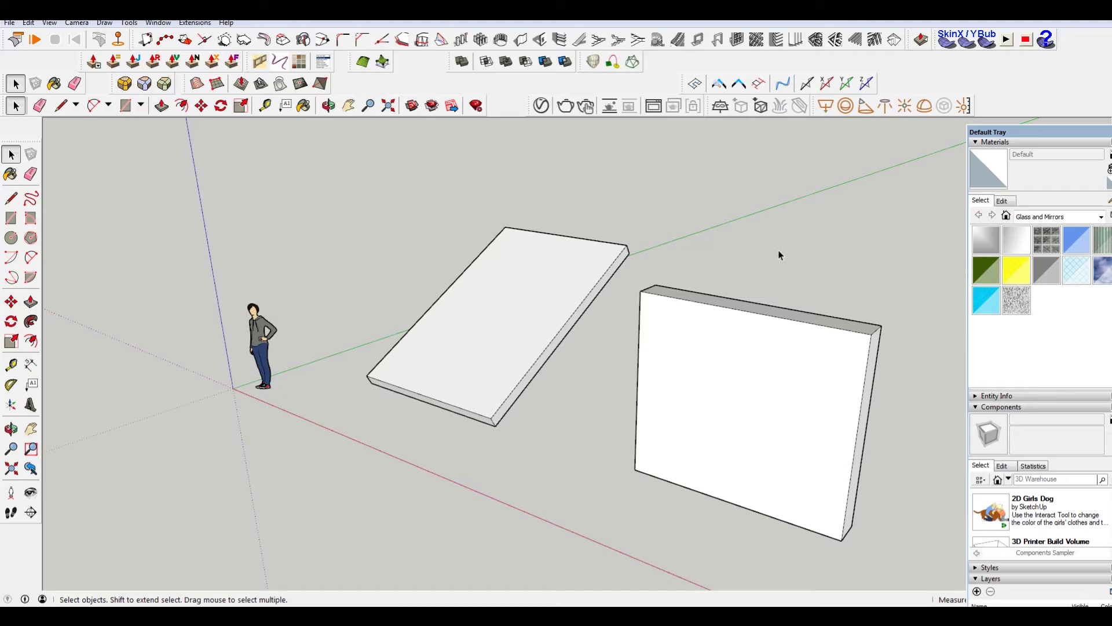
- Draw a rectangle on the ground across the red axis, in front of the sloped slab
middle_click_drag(739, 251, 584, 322)
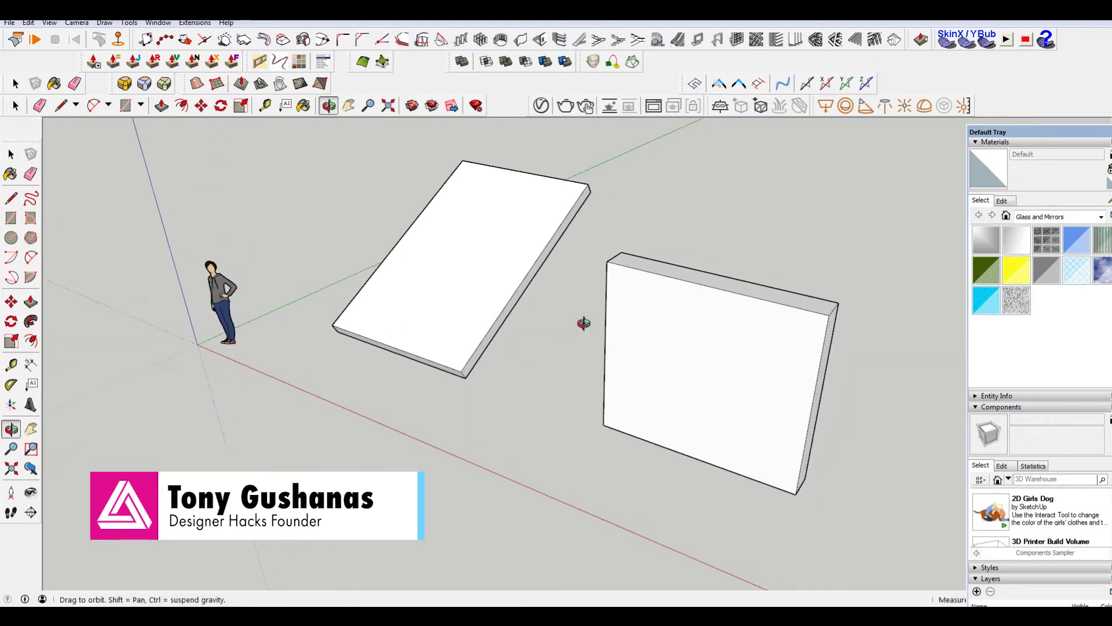
key("r")
left_click(315, 367)
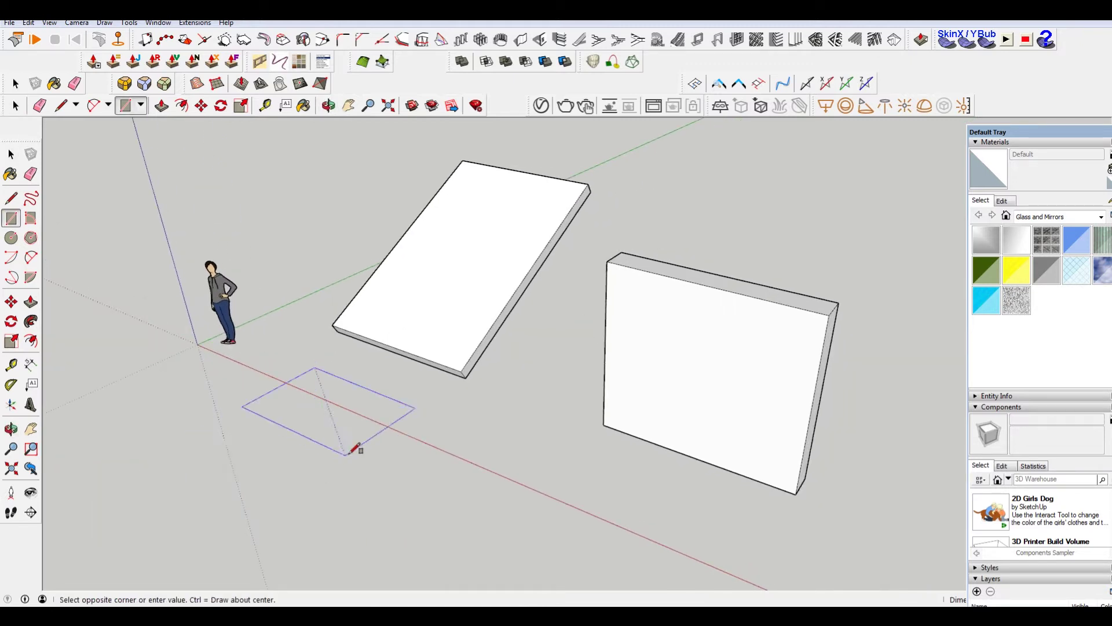
left_click(340, 450)
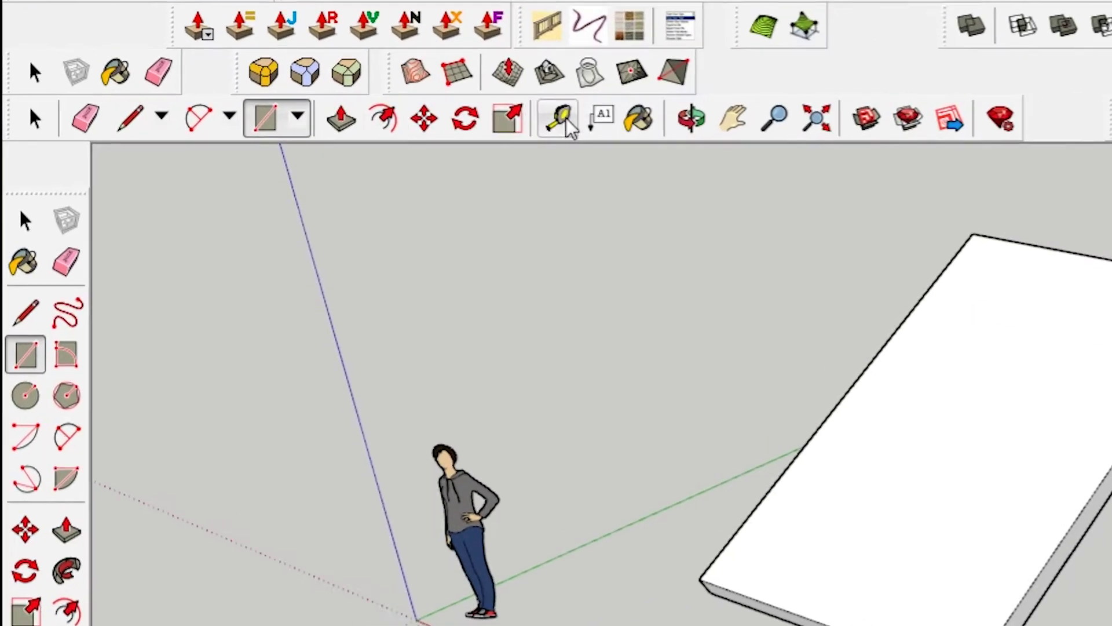
- Offset the rectangle's outline inward to create a narrow frame border around an inner pane
left_click(182, 104)
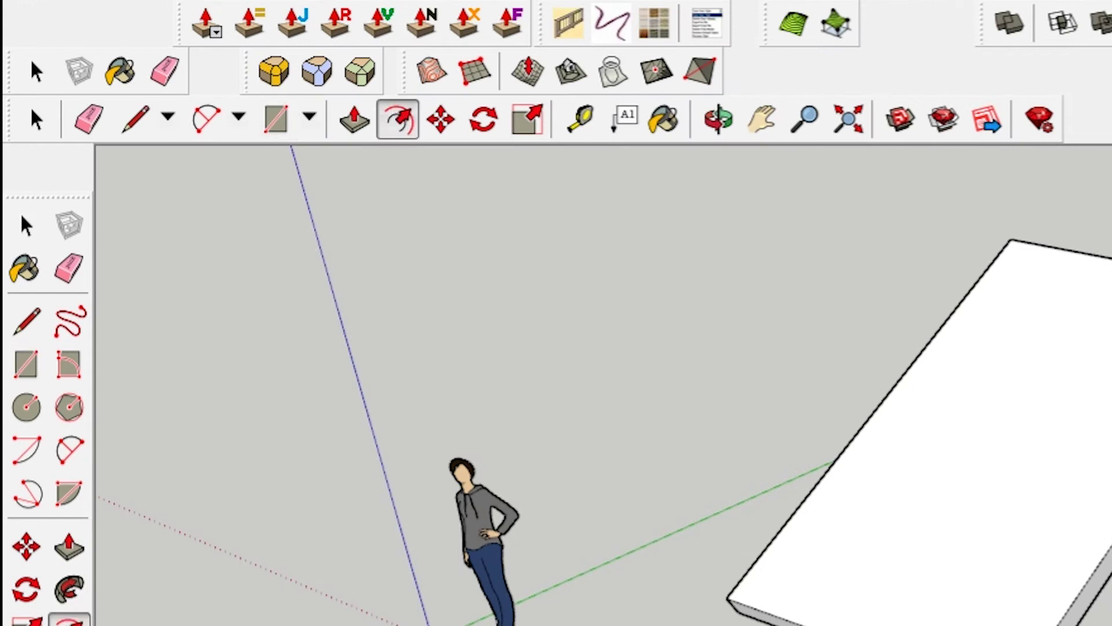
left_click(527, 524)
left_click(371, 398)
scroll(243, 415, "up", 4)
middle_click_drag(243, 414, 281, 419, "shift")
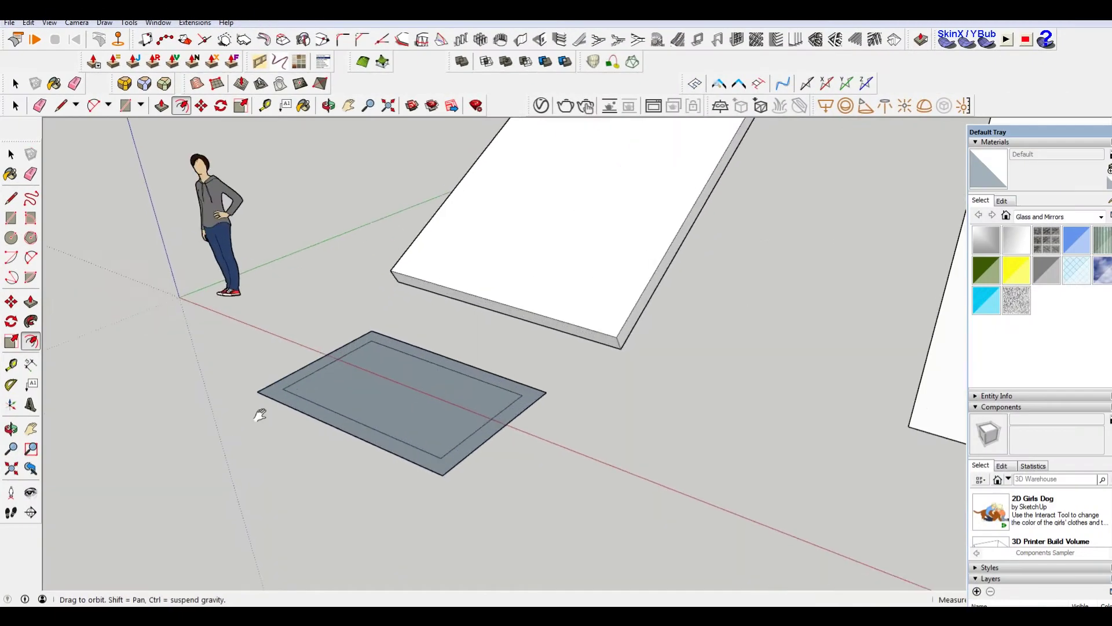
- Paint the inner pane face with the Translucent Glass Gray material
scroll(280, 419, "up", 1)
key("b")
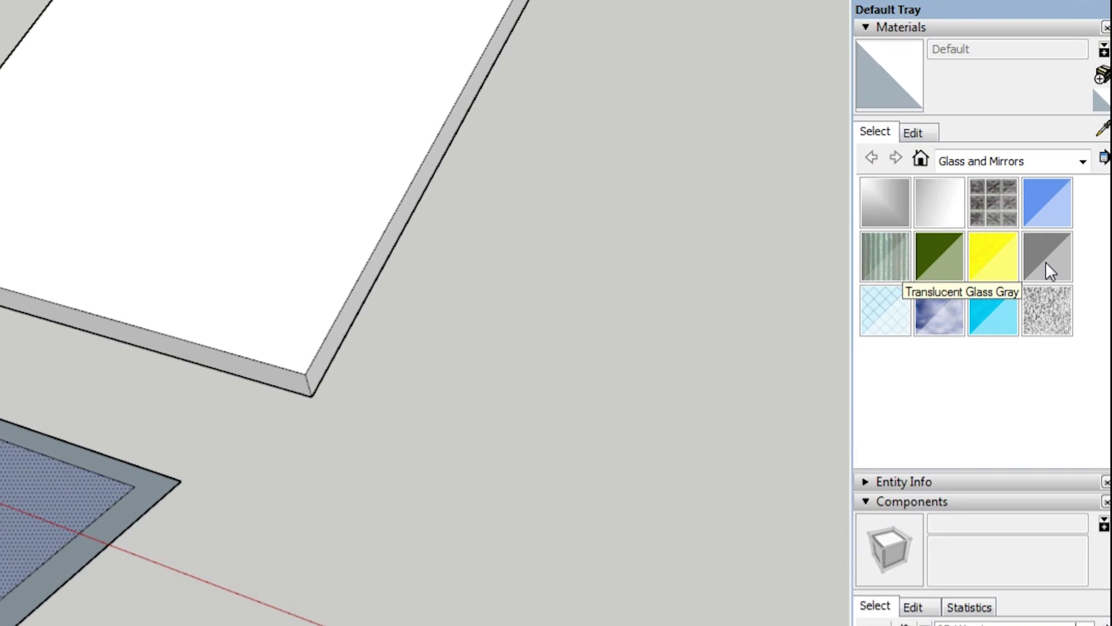
left_click(1054, 265)
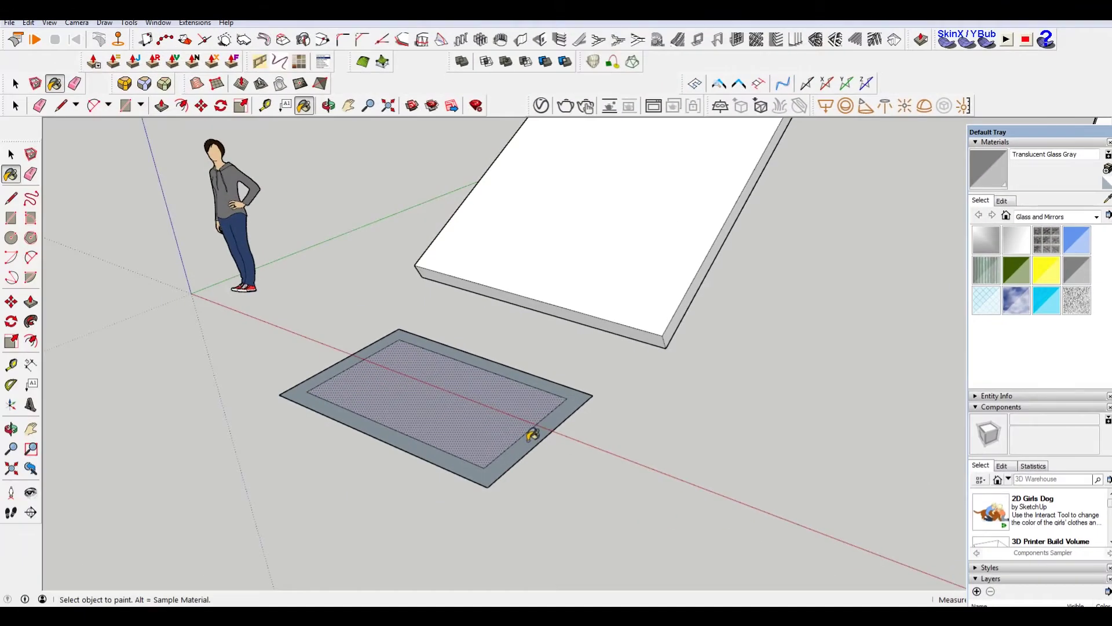
key("space")
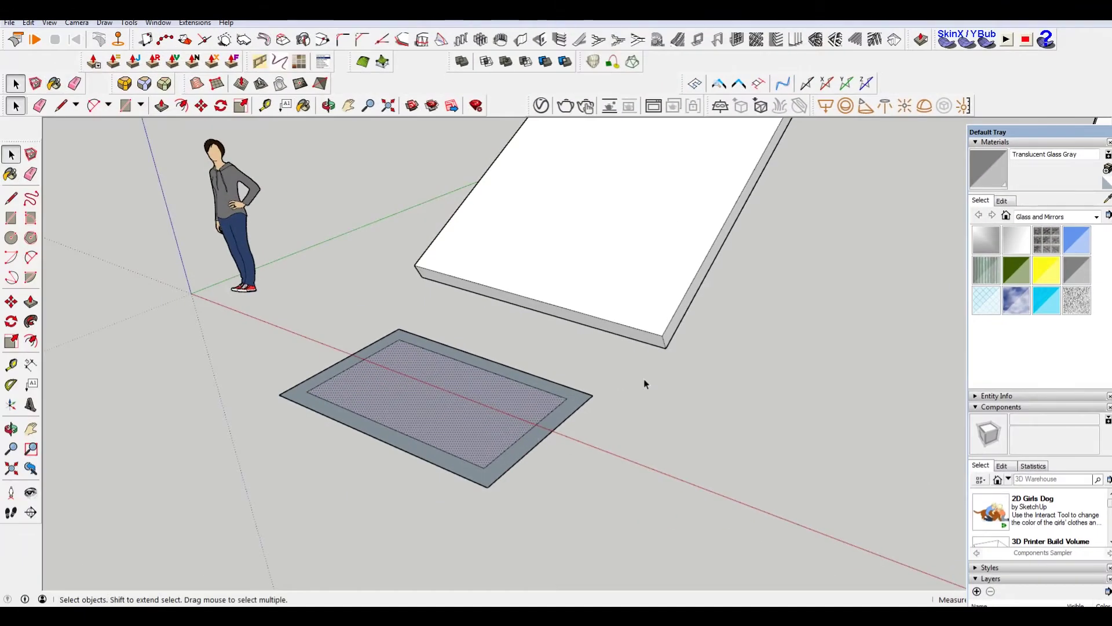
- Group the entire rectangle, including the inner glass pane and the surrounding frame border
mouse_move(645, 384)
middle_mouse_down()
mouse_move(467, 454)
mouse_move(643, 376)
middle_mouse_up()
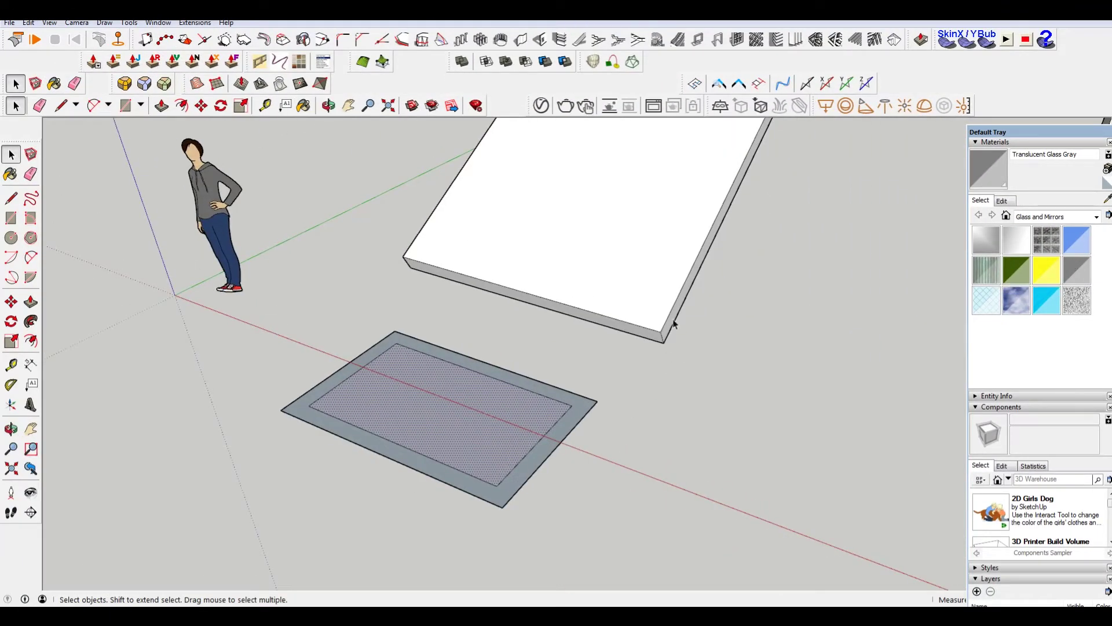
middle_click_drag(674, 323, 811, 365)
left_click(639, 374)
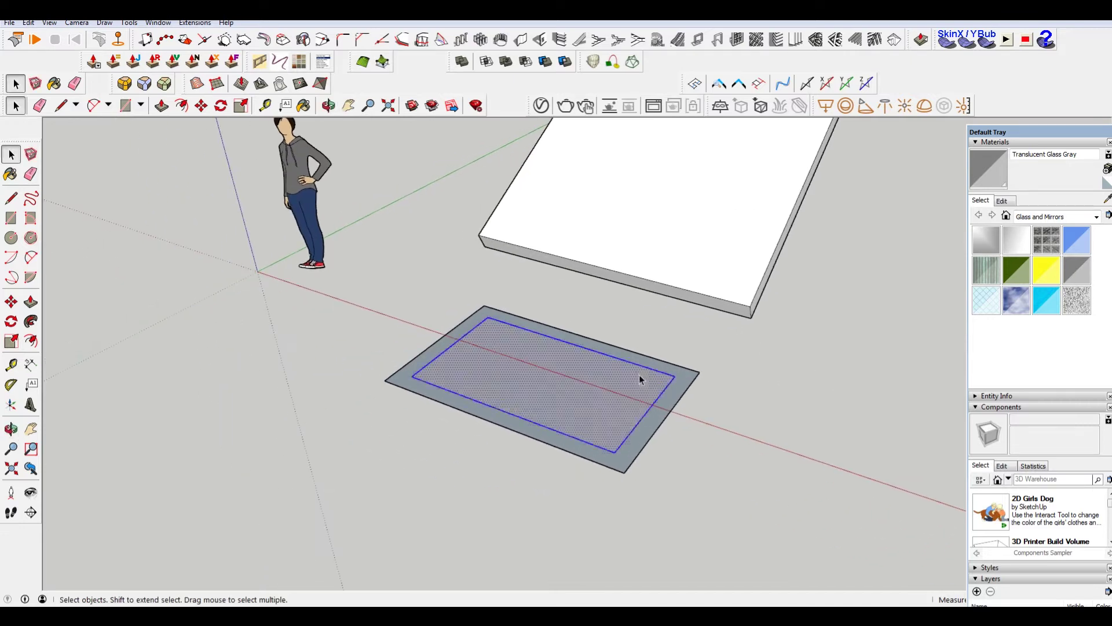
triple_click(638, 374)
right_click(639, 375)
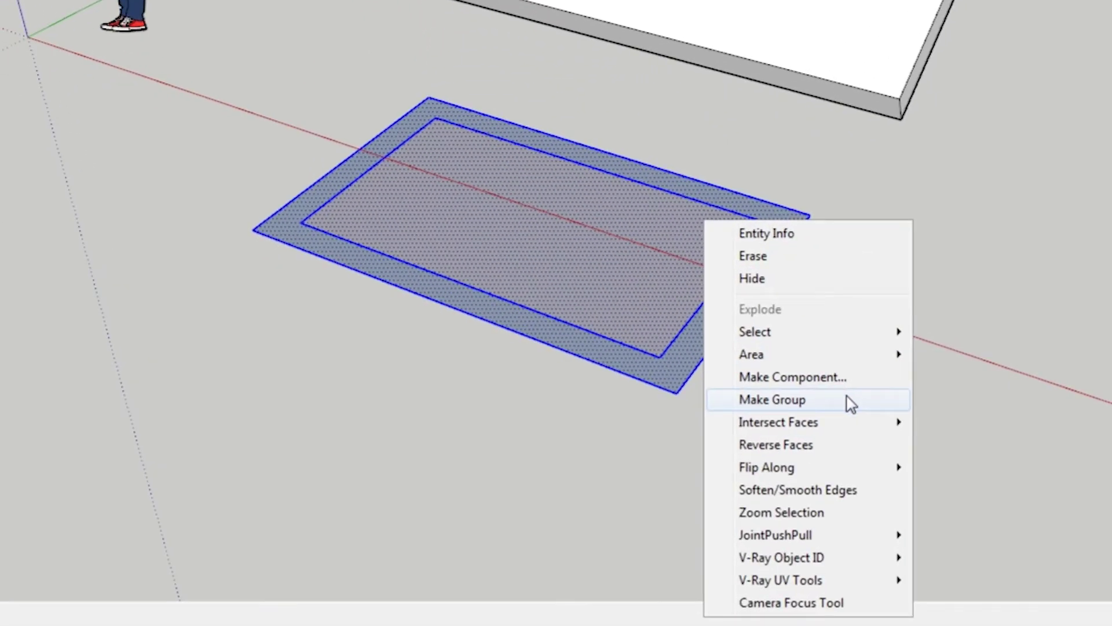
left_click(851, 402)
- Convert the window group into a component with the definition name "Glass"
right_click(662, 368)
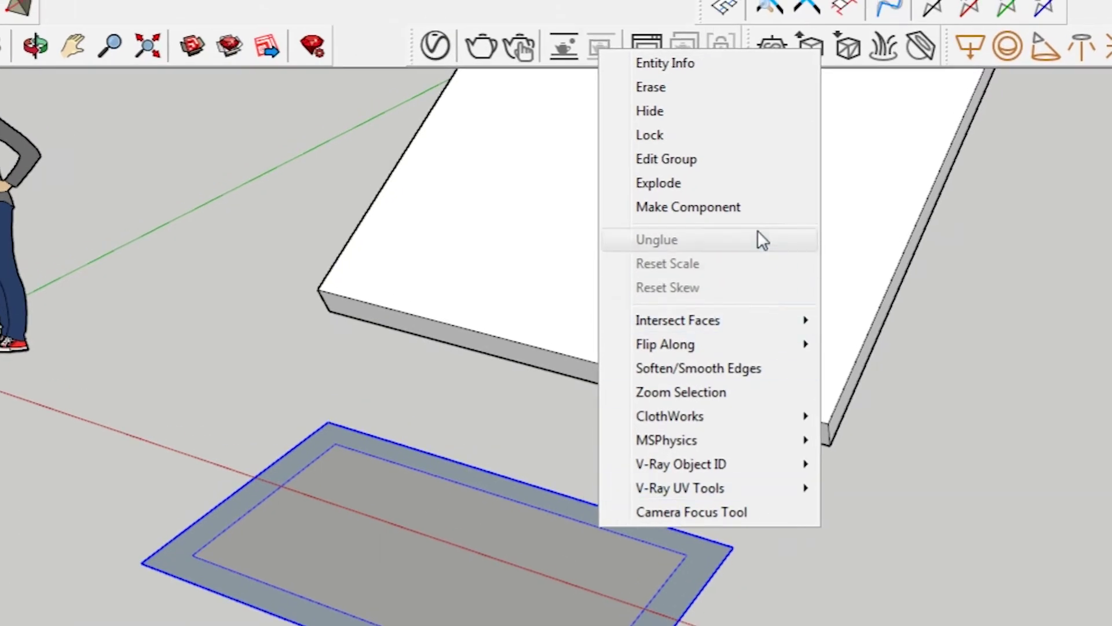
left_click(757, 209)
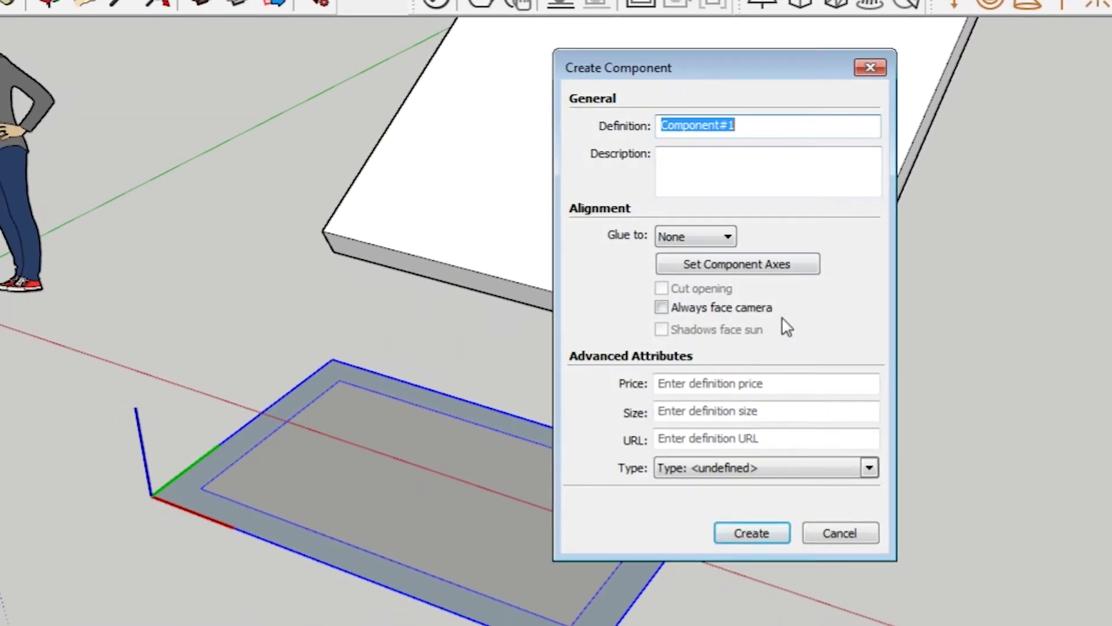
type("Glas")
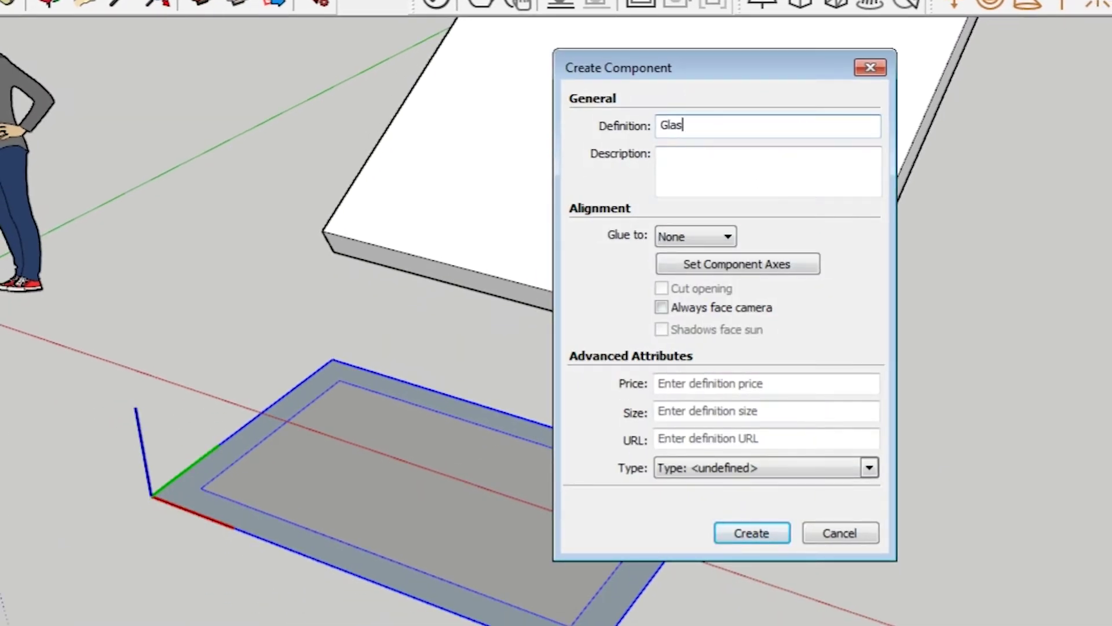
type("s")
key("Return")
- Open the Glass component and move all its geometry so the corner at the green axis end sits on the component's origin
middle_click_drag(746, 298, 769, 344)
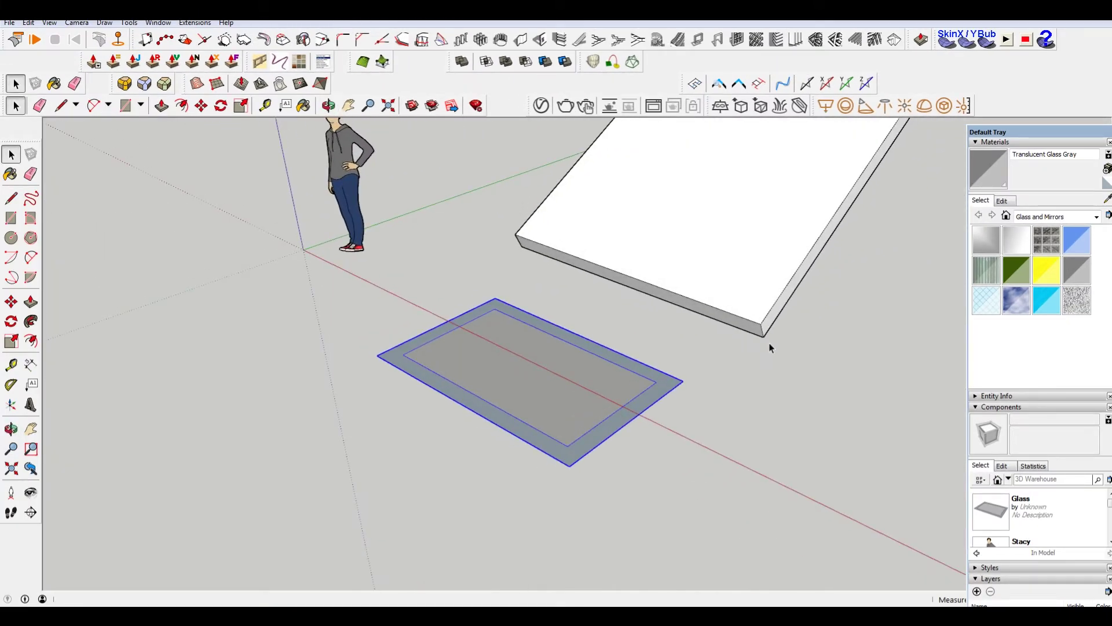
middle_click_drag(685, 345, 668, 387, "shift")
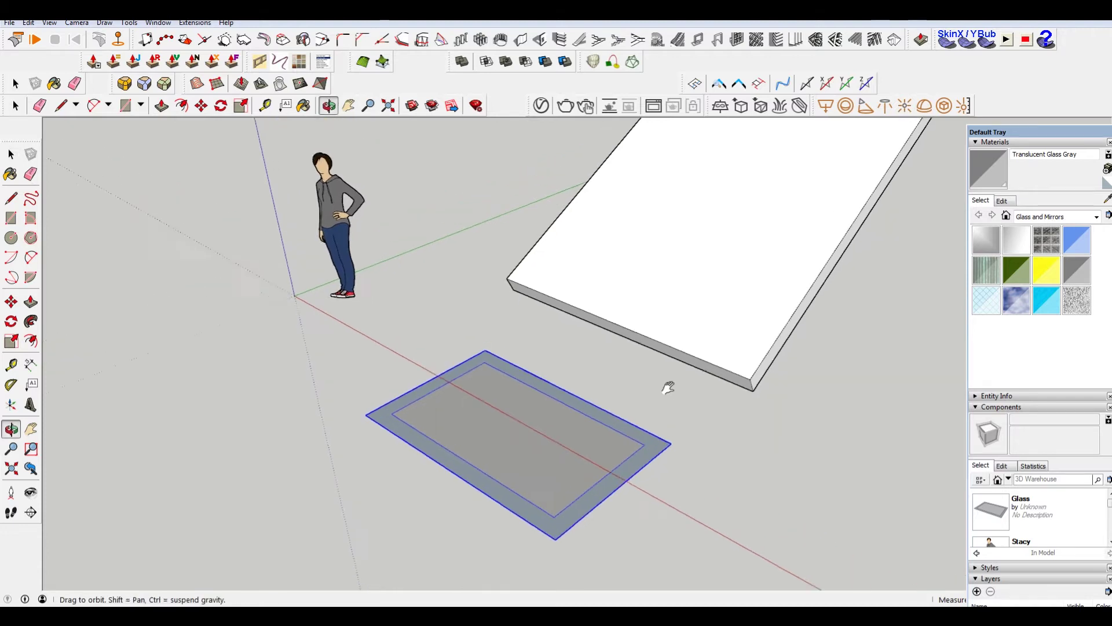
scroll(671, 392, "down", 5)
middle_click(666, 393)
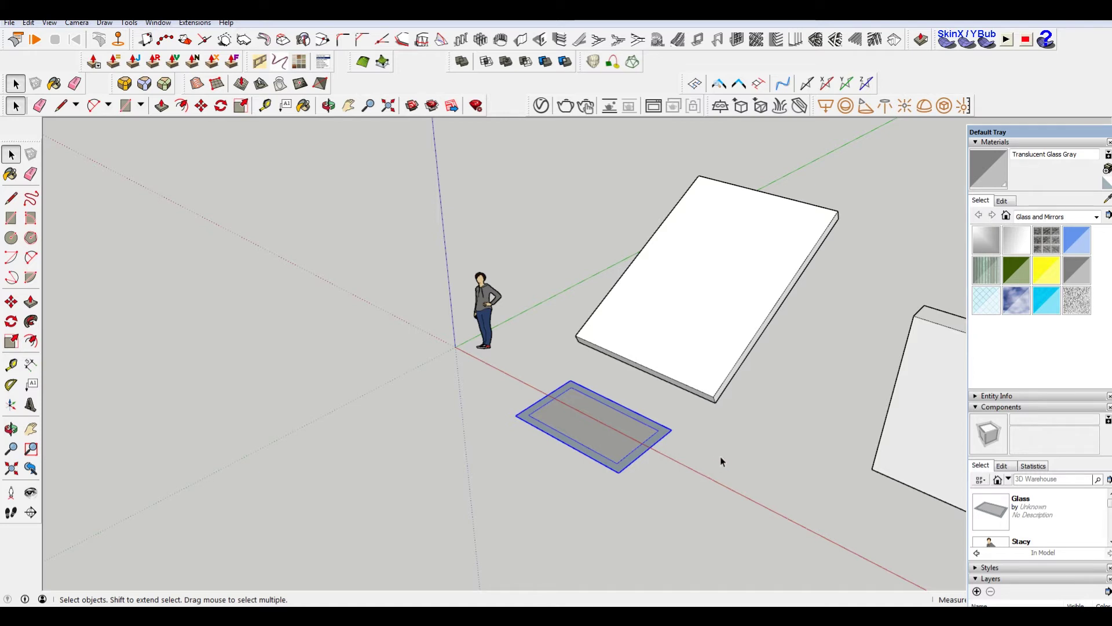
scroll(632, 439, "up", 5)
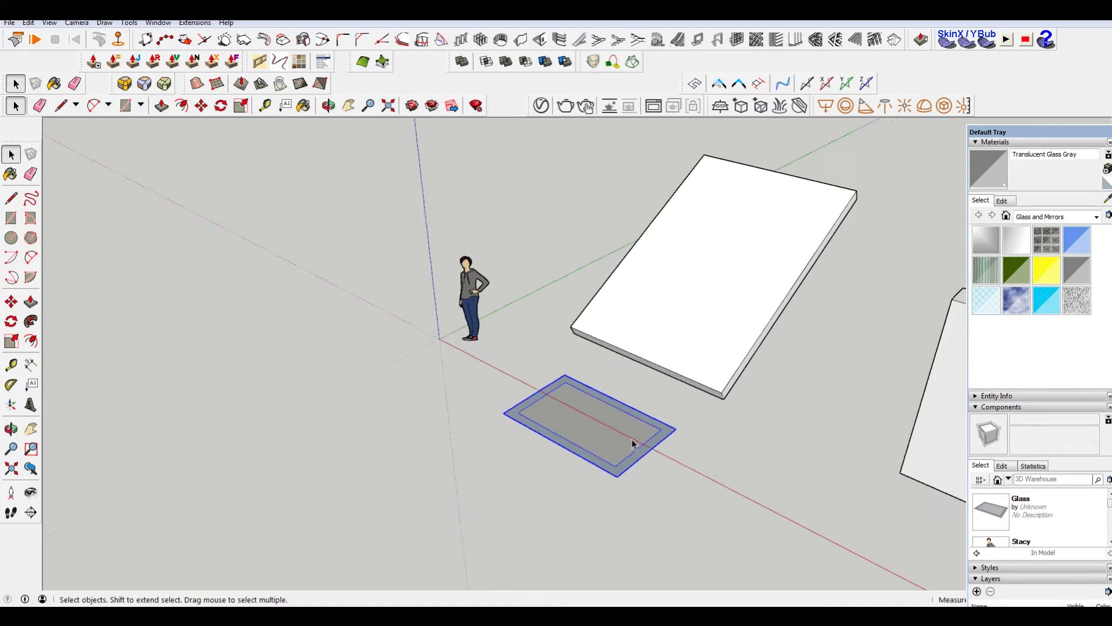
double_click(617, 432)
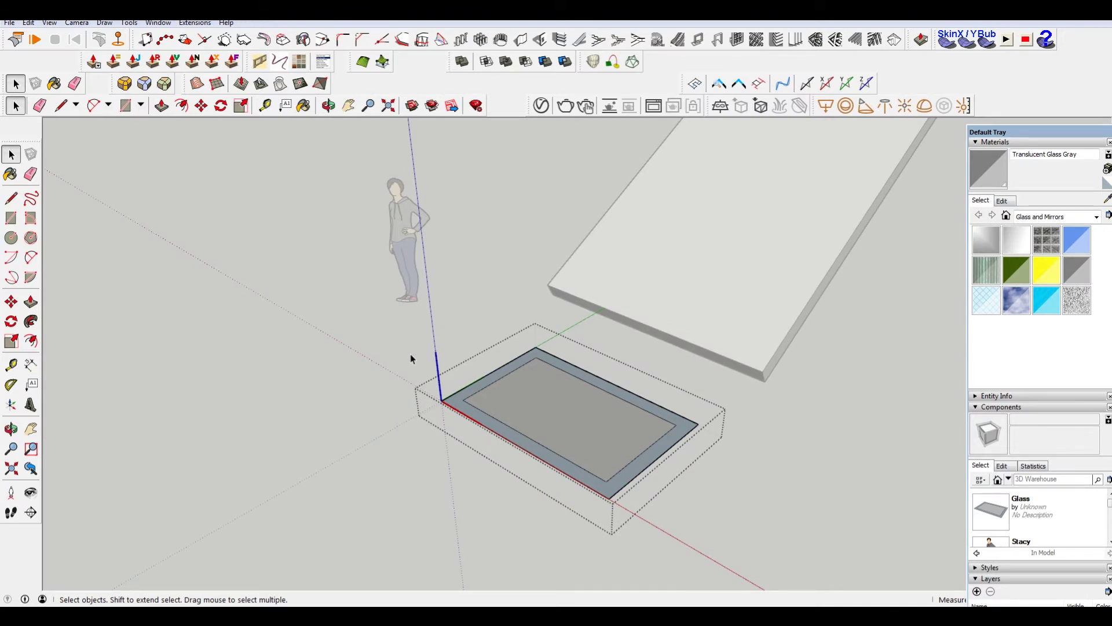
middle_click_drag(533, 439, 326, 365)
left_click_drag(318, 300, 603, 558)
key("m")
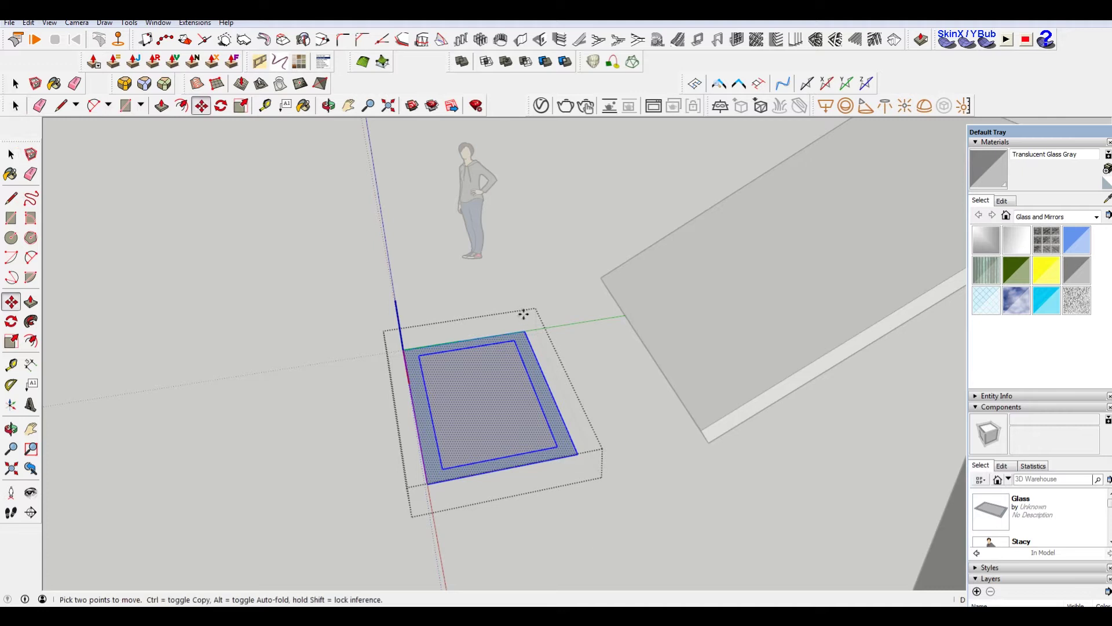
left_click(526, 330)
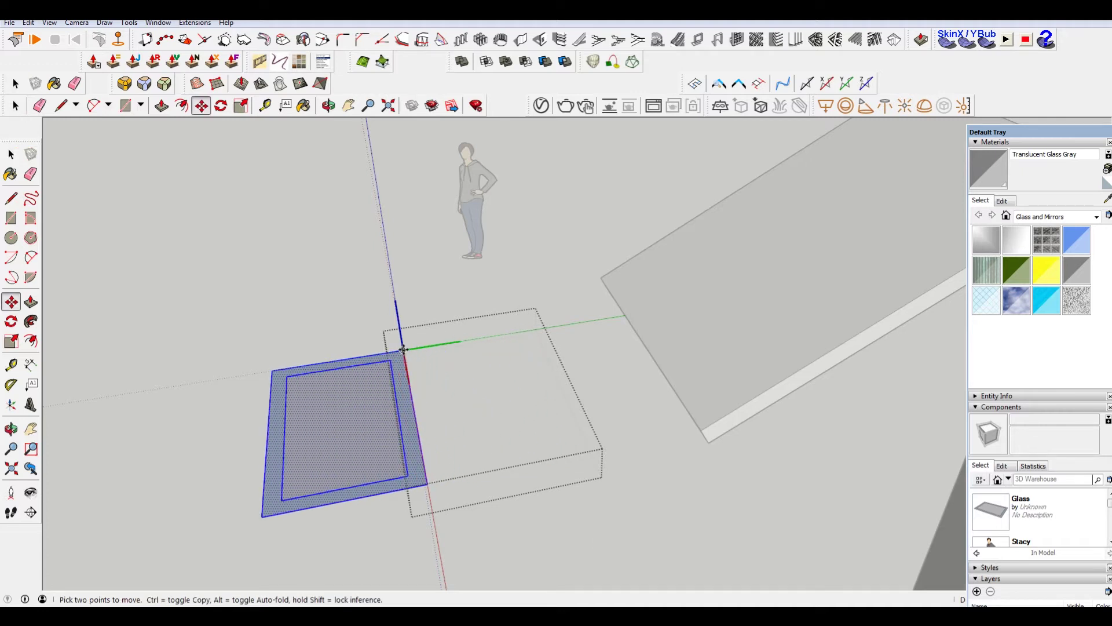
left_click(392, 364)
- Push/Pull the frame border face slightly upward so it rises above the glass pane
middle_click_drag(390, 365, 566, 342)
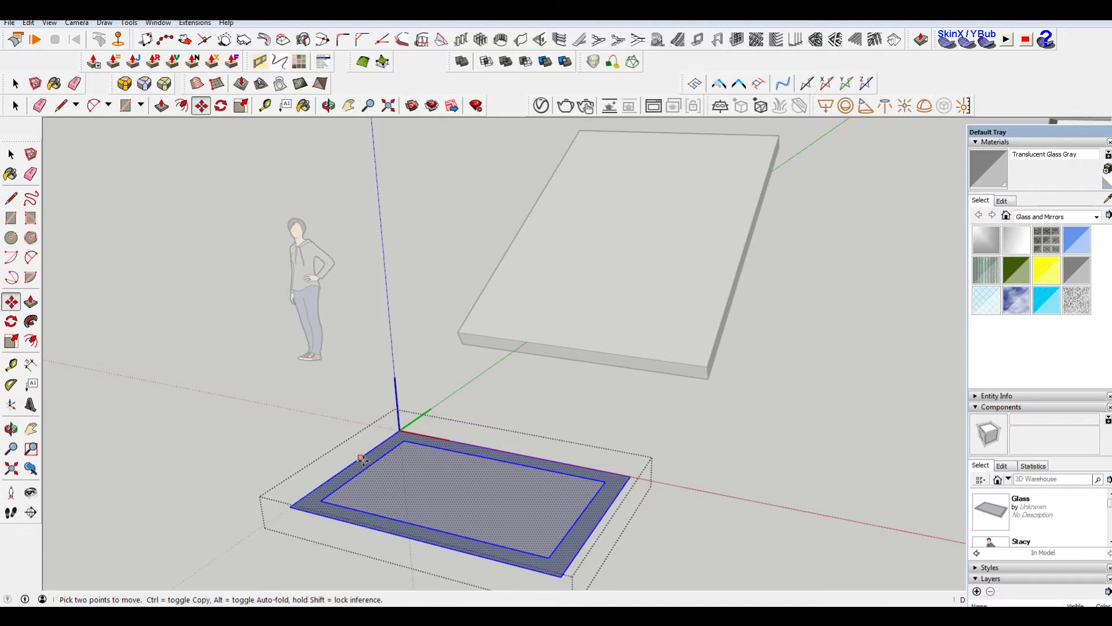
middle_click_drag(492, 542, 586, 493, "shift")
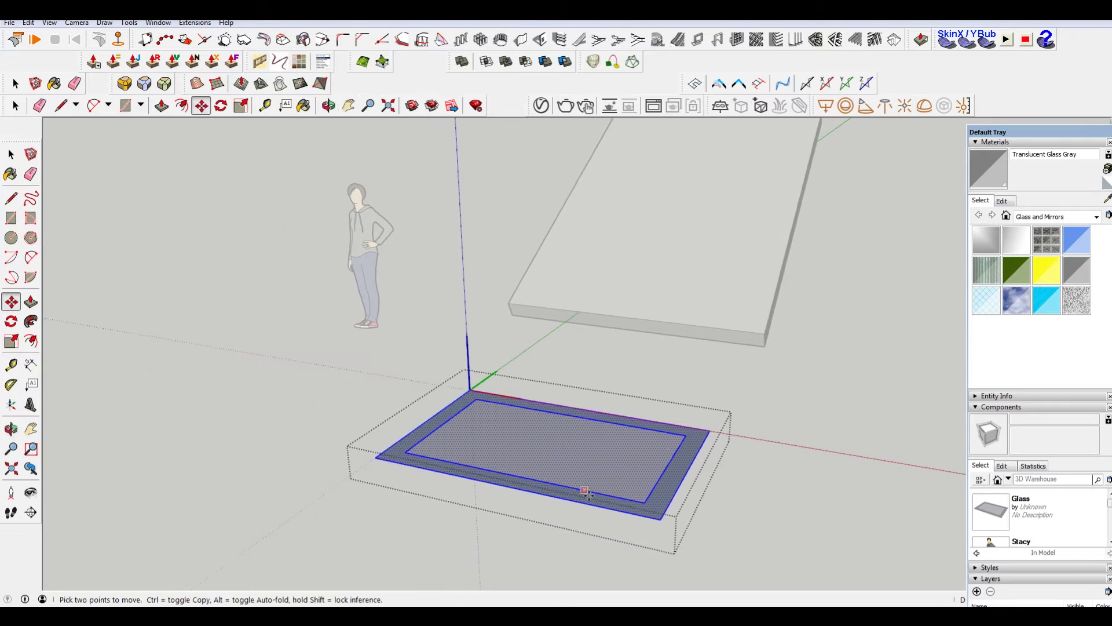
key("space")
left_click(703, 437)
key("p")
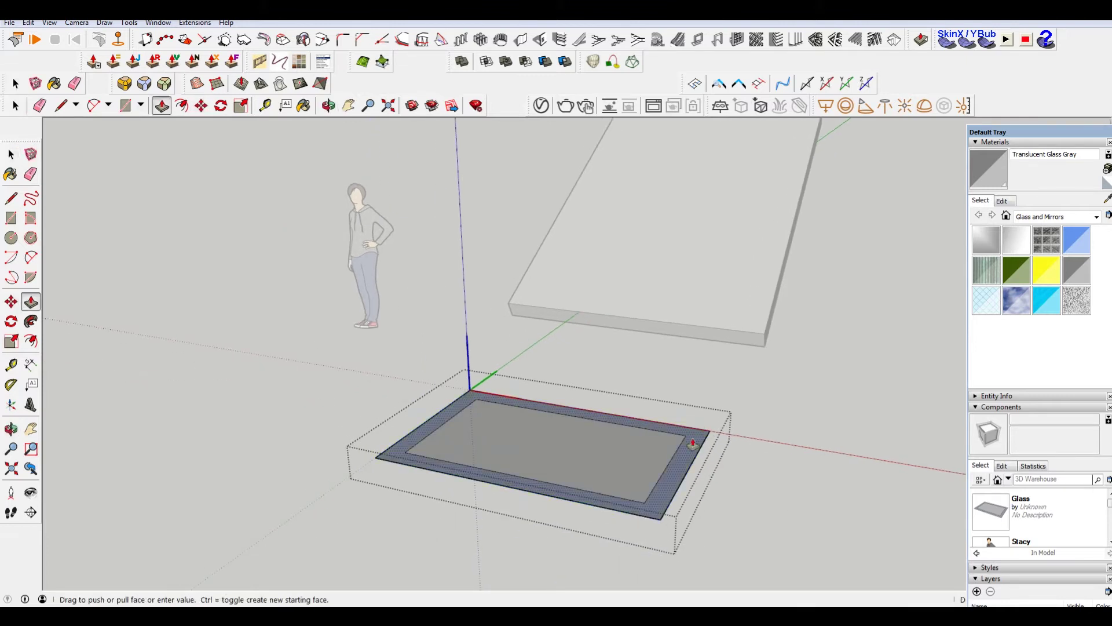
left_click(693, 443)
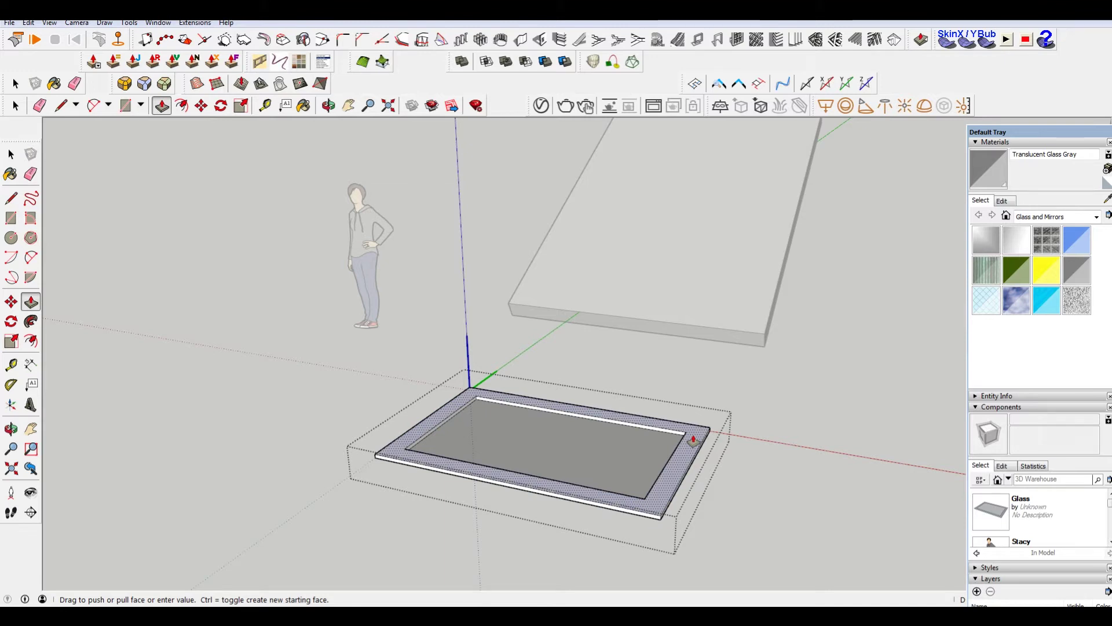
left_click(692, 443)
- Push/Pull the underside of the frame border away from the glass to deepen the frame, and close the component
middle_click_drag(547, 533, 409, 250)
key("space")
left_click(410, 250)
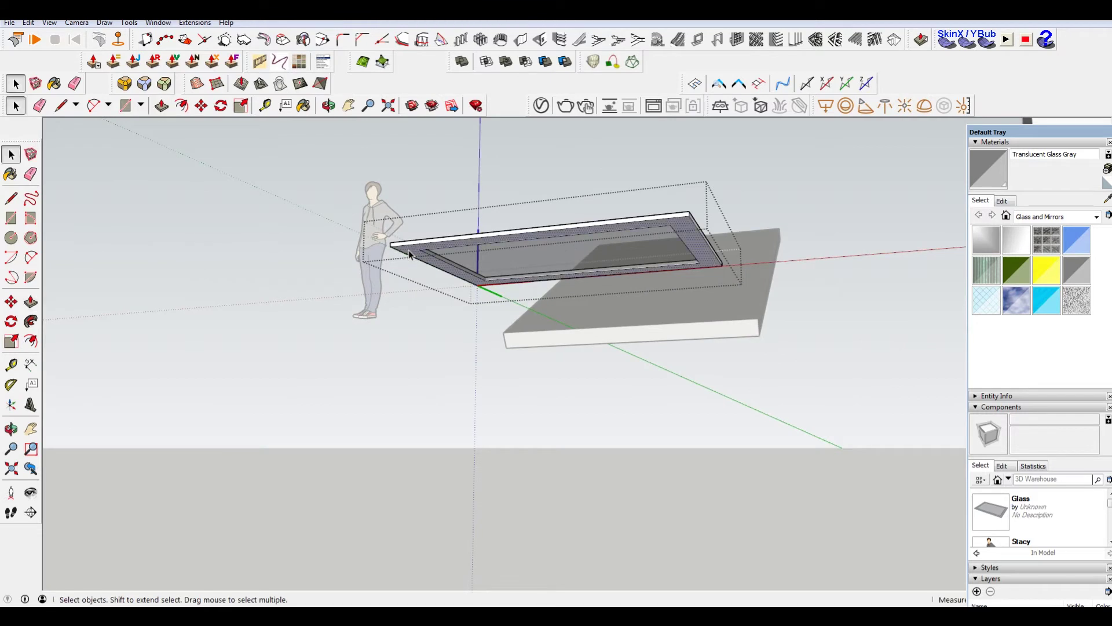
key("p")
left_click(412, 253)
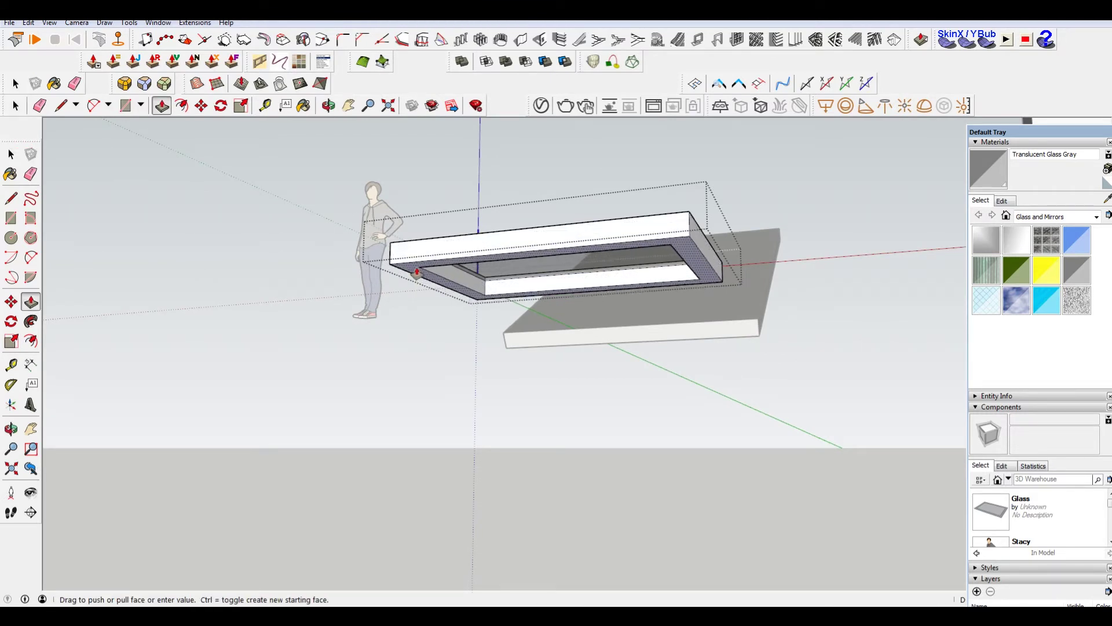
left_click(416, 277)
middle_click_drag(417, 275, 455, 368)
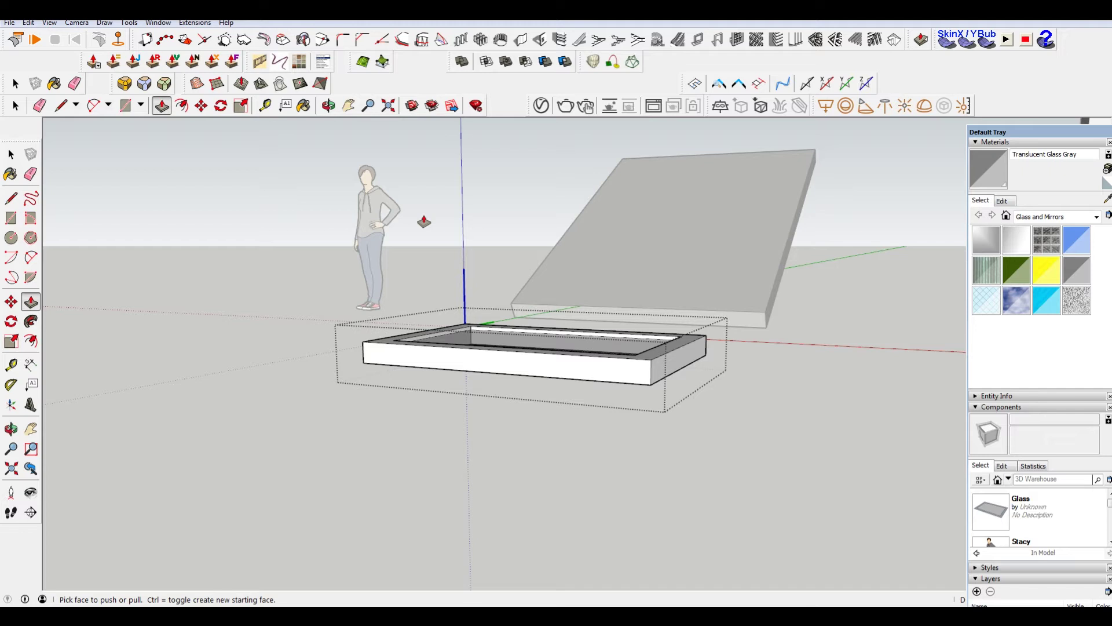
key("space")
left_click(482, 207)
- Set the Glass component's alignment to glue to Any surface and enable Cut opening
middle_click_drag(481, 206, 411, 345)
left_click(542, 308)
left_click(645, 281)
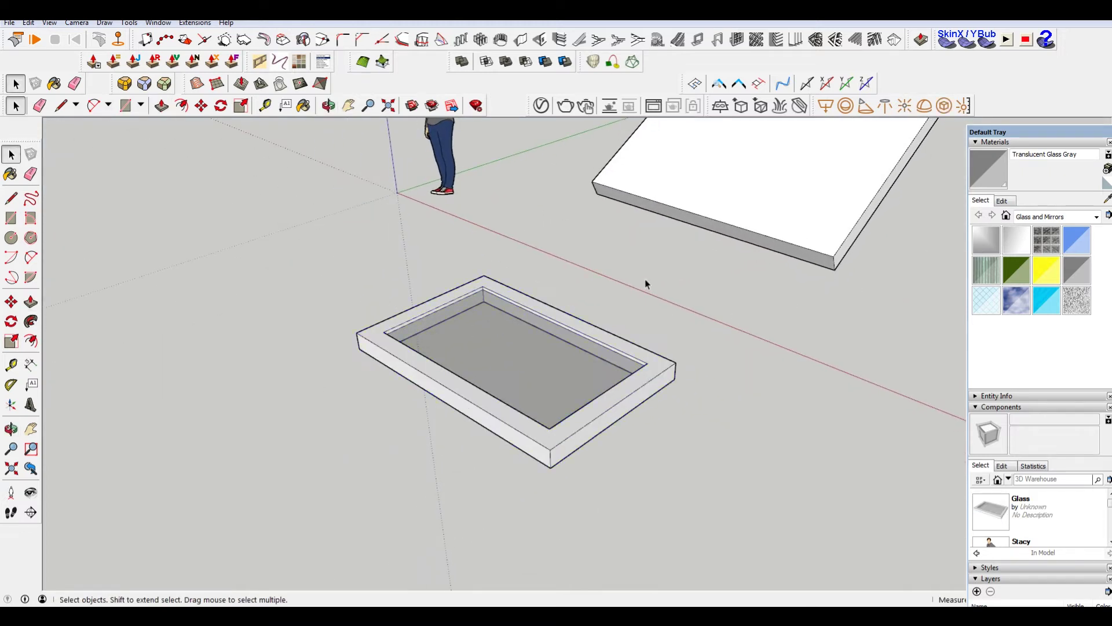
left_click(635, 371)
left_click_drag(1032, 132, 1026, 113)
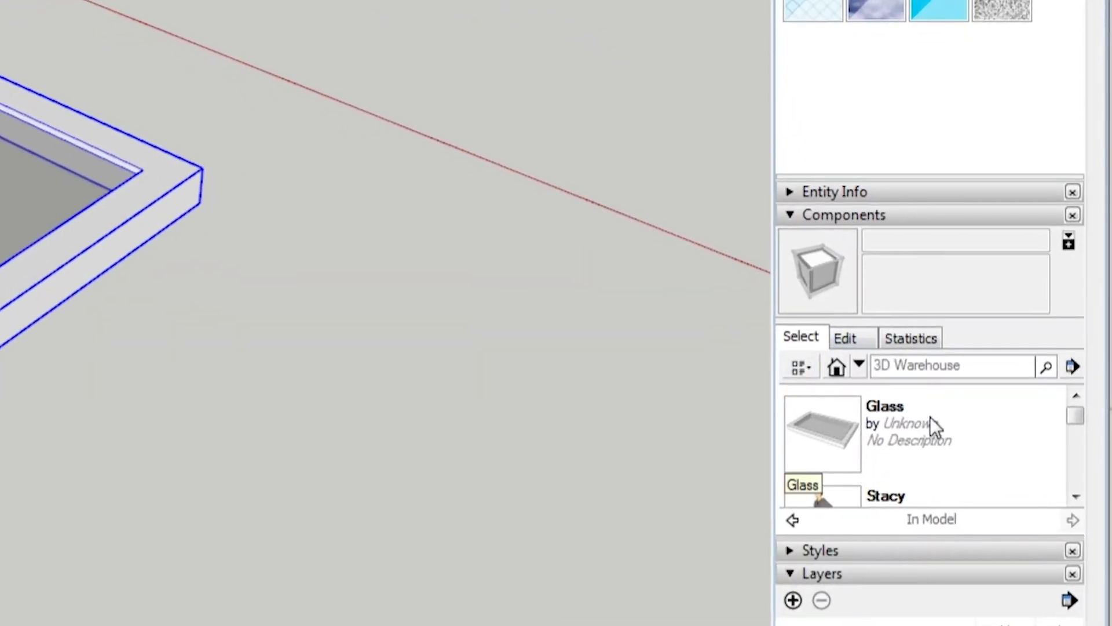
left_click(952, 426)
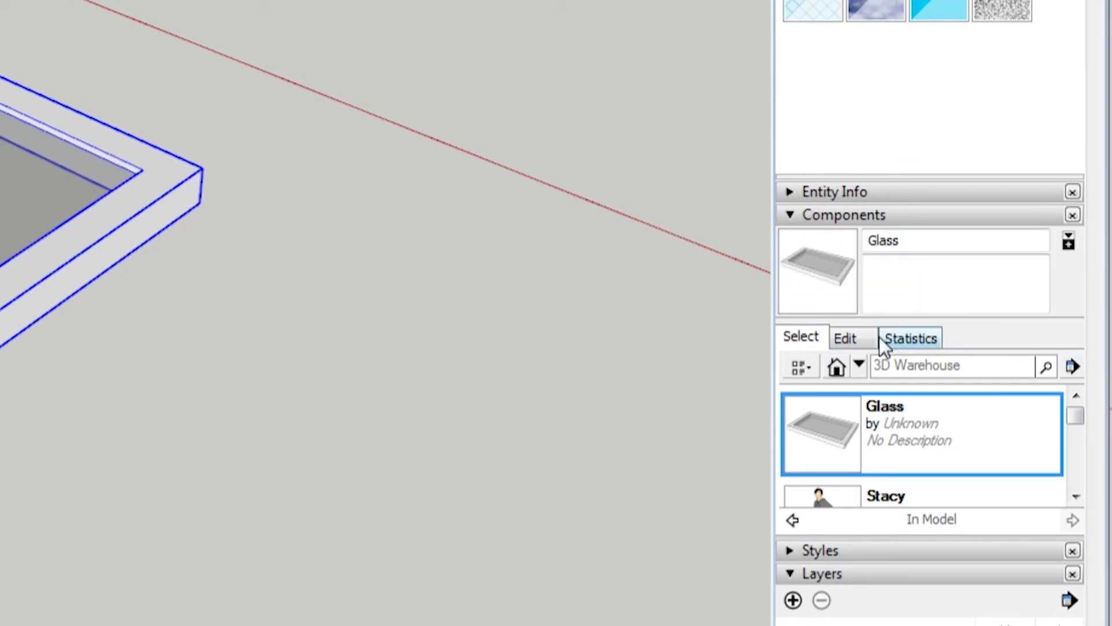
left_click(851, 339)
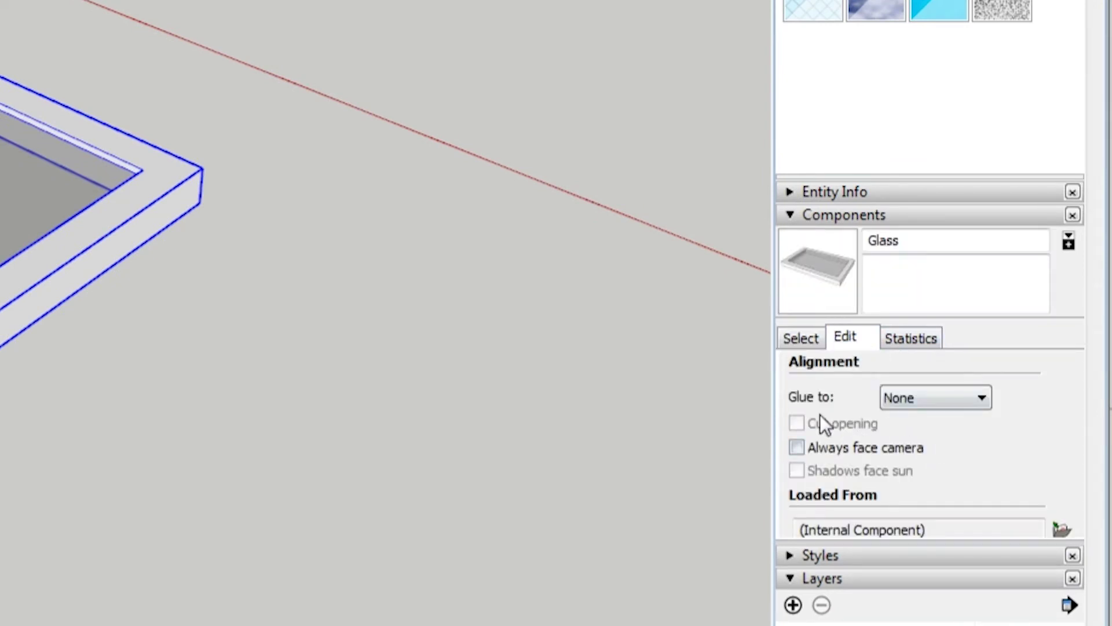
left_click(935, 398)
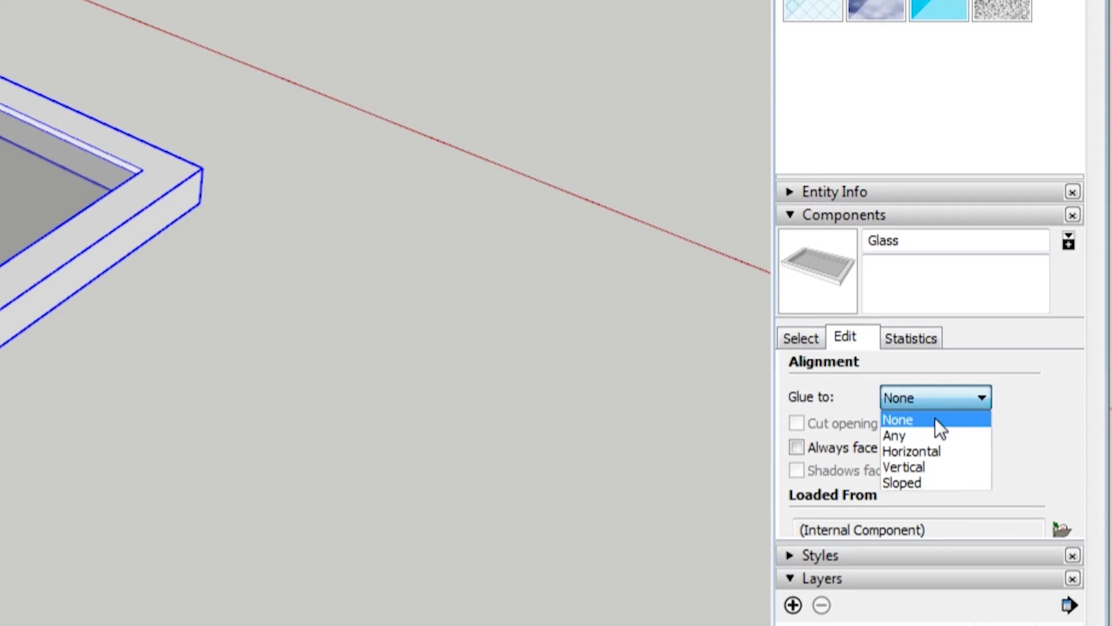
left_click(935, 440)
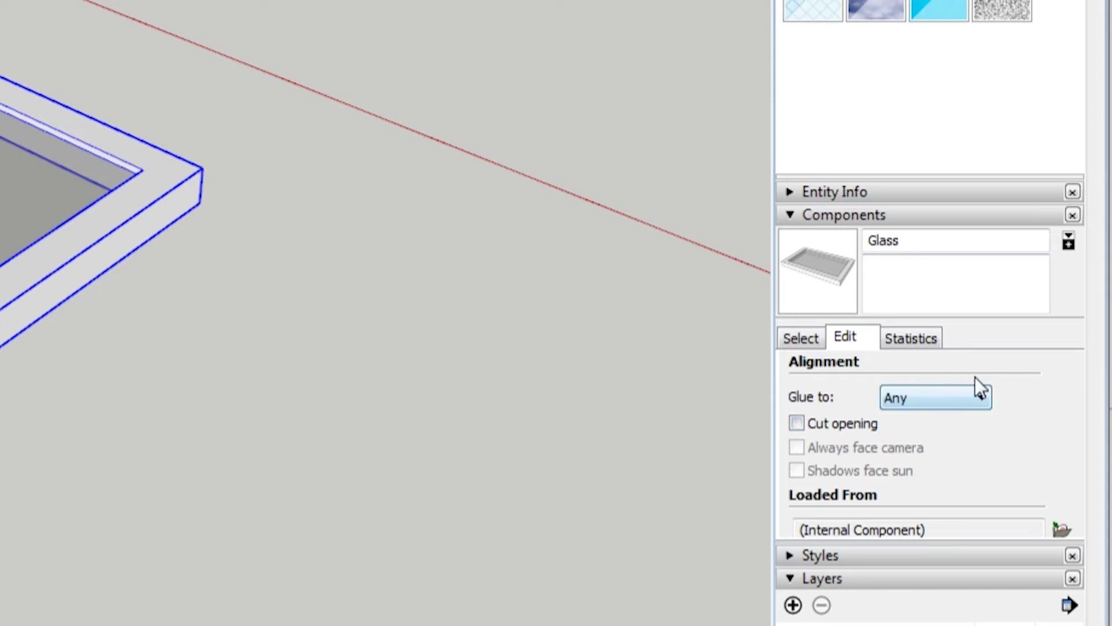
left_click(834, 422)
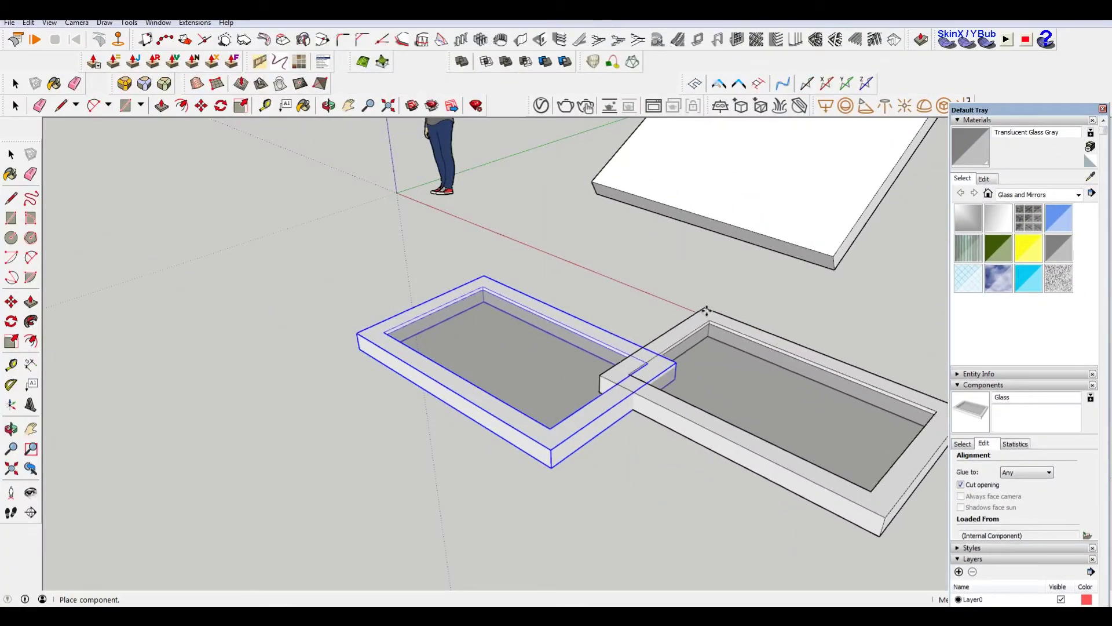
- Place a Glass component on the upper face of the sloped slab
left_click(939, 428)
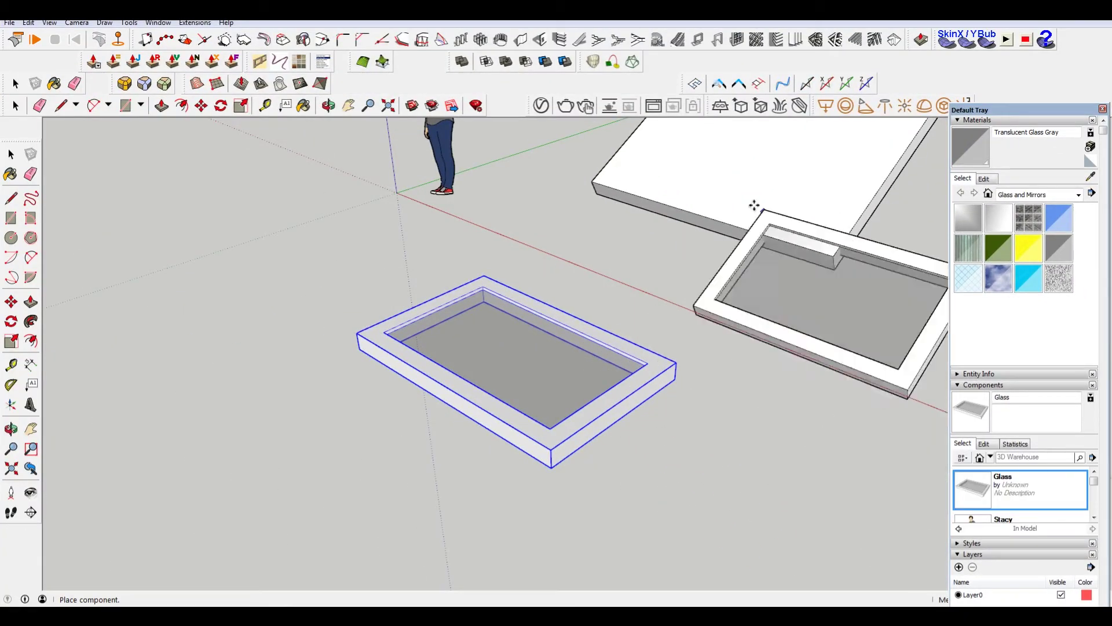
scroll(672, 397, "down", 3)
left_click(731, 177)
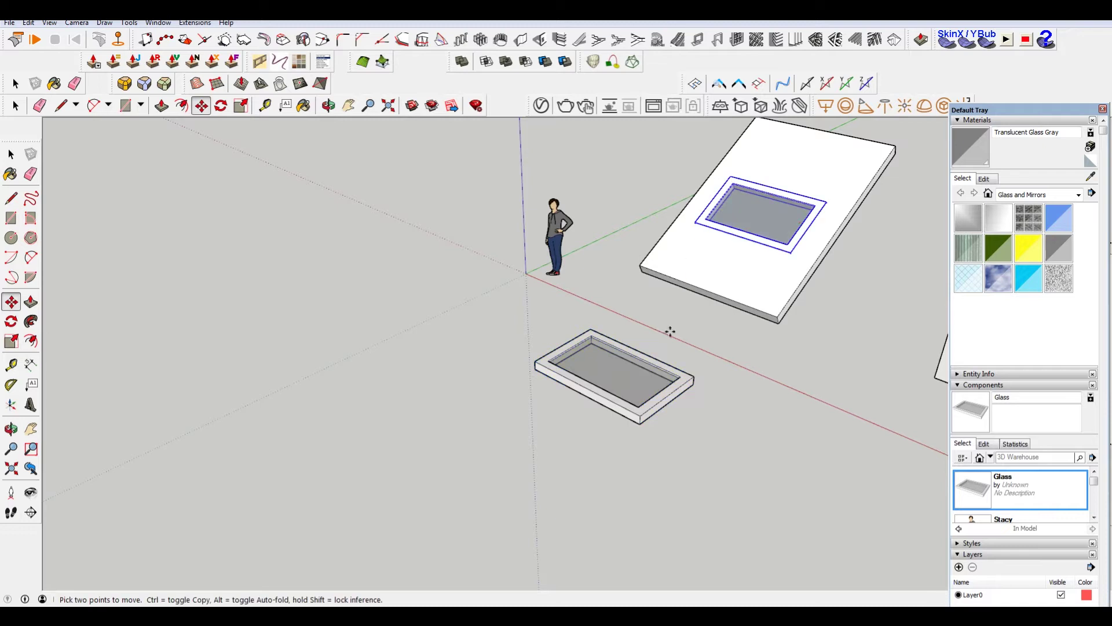
- Inspect the placed Glass component and the slab around it from several angles to check the opening
key("space")
scroll(819, 214, "up", 3)
middle_click_drag(817, 213, 554, 186)
middle_click_drag(758, 246, 585, 269)
scroll(585, 339, "up", 4)
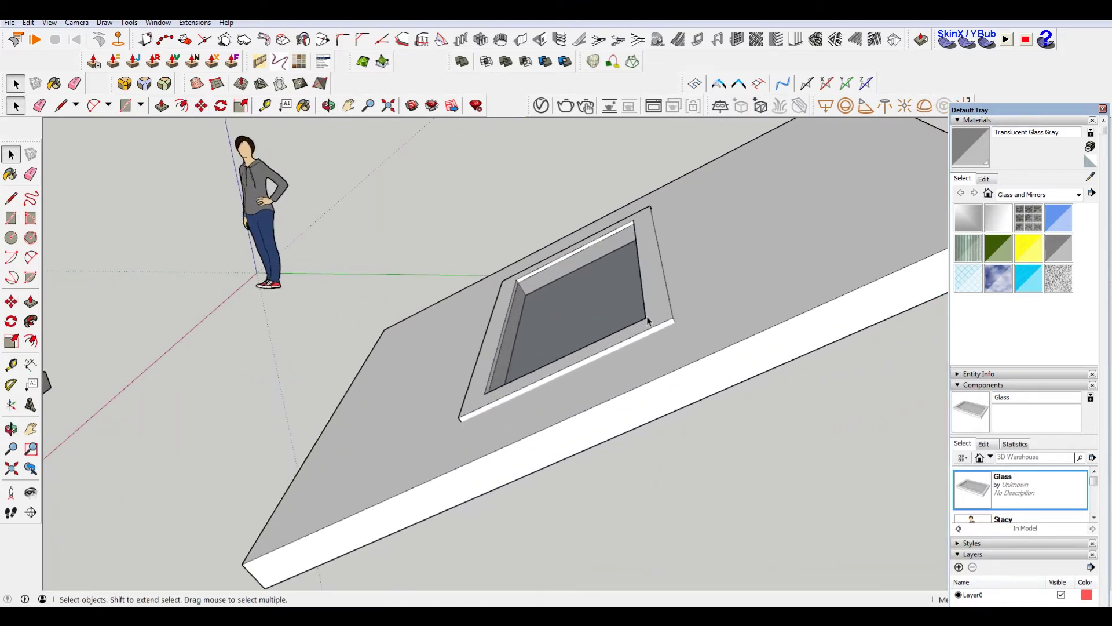
middle_click_drag(575, 299, 575, 249)
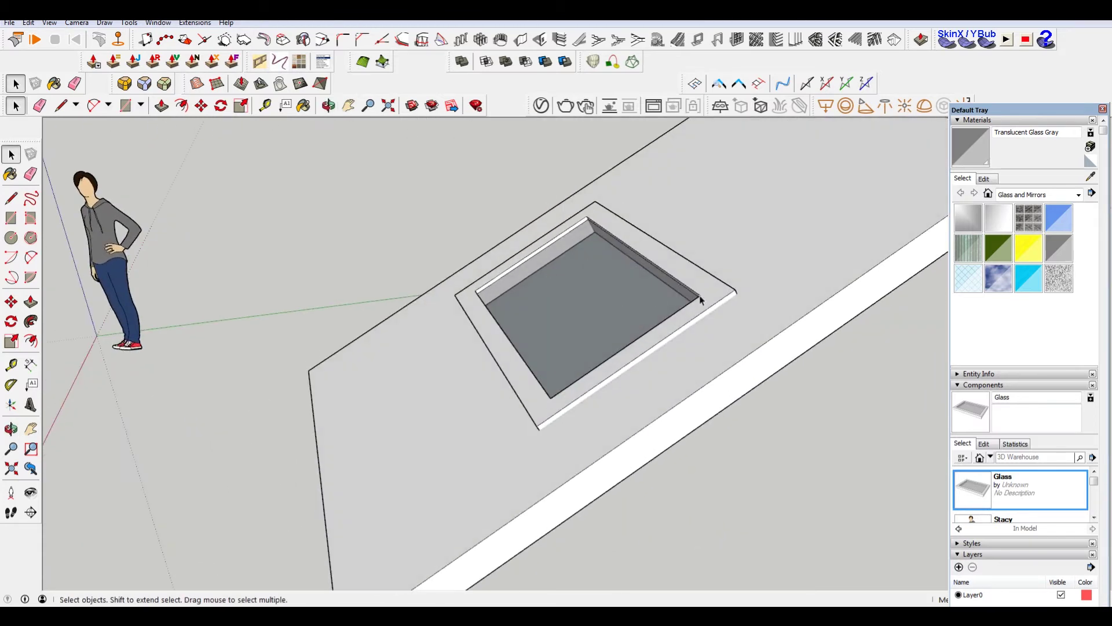
scroll(700, 300, "down", 3)
middle_click_drag(683, 293, 717, 417)
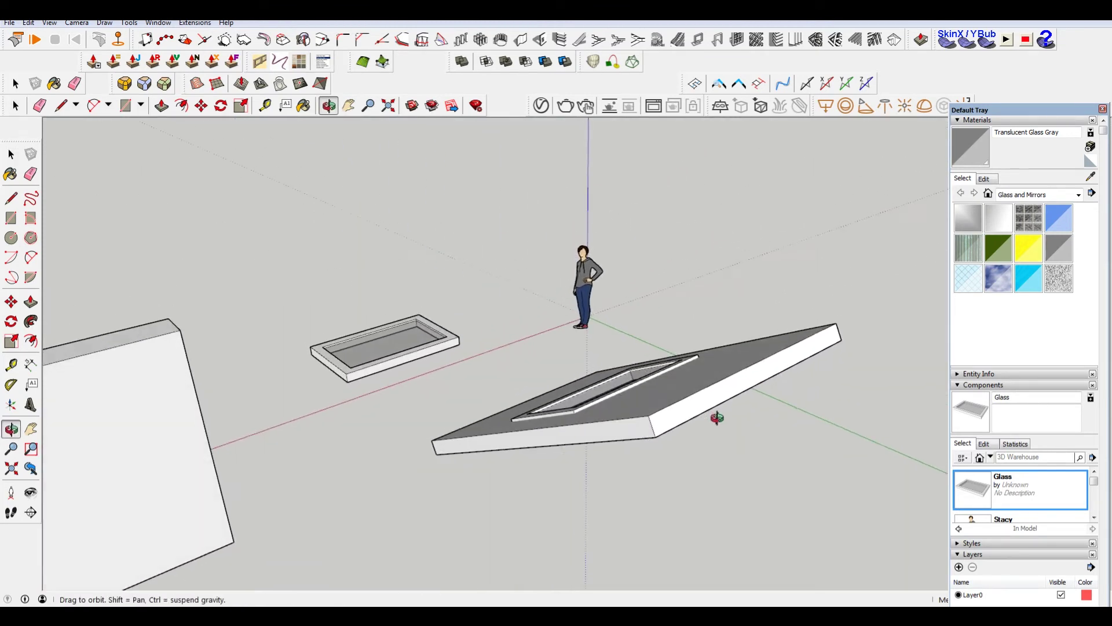
key("space")
middle_click_drag(361, 379, 719, 364)
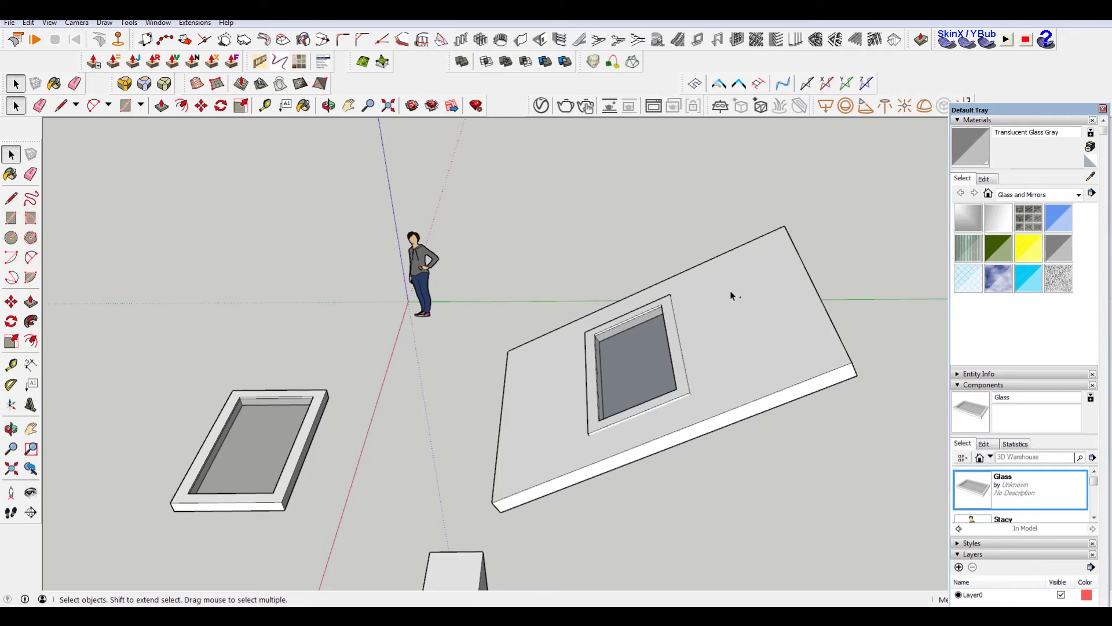
- Undo the Glass placement and turn all of the sloped slab's geometry into a group
key("ctrl+z")
left_click(706, 324)
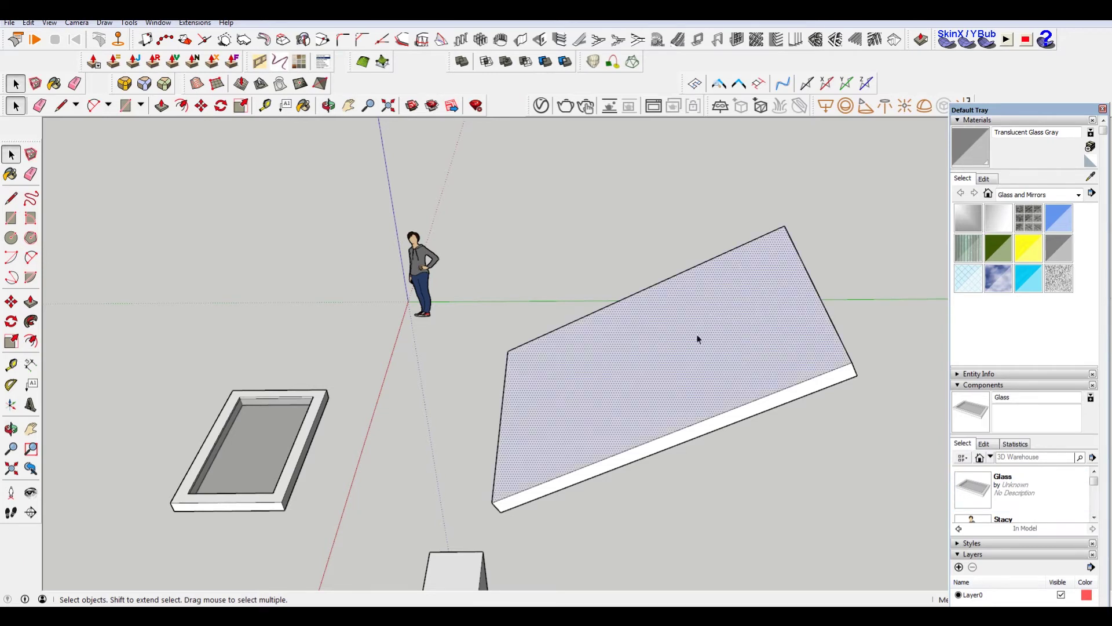
triple_click(630, 335)
right_click(628, 332)
left_click(710, 433)
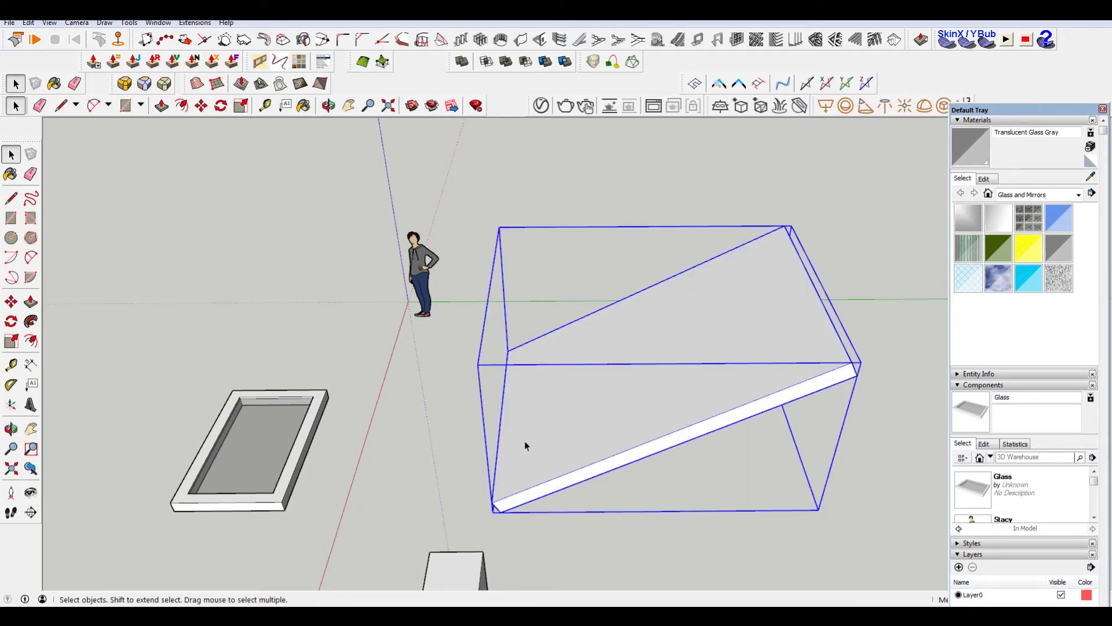
left_click(909, 332)
- Test-place a Glass component on the grouped slab's upper face from outside the group, check the opening, and delete the component
left_click(972, 486)
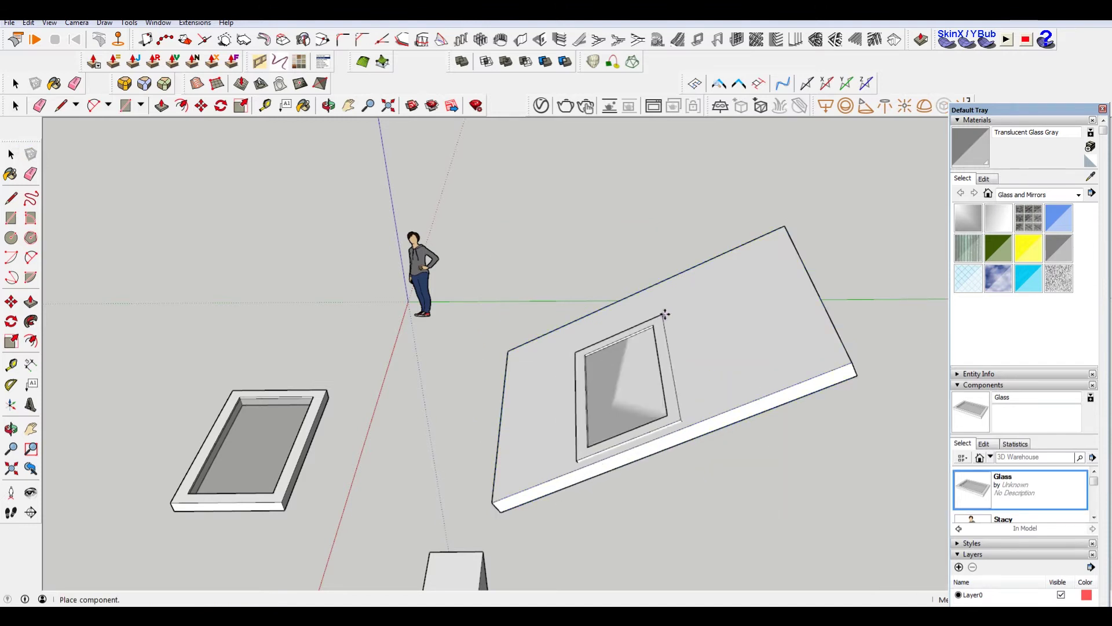
left_click(692, 278)
key("space")
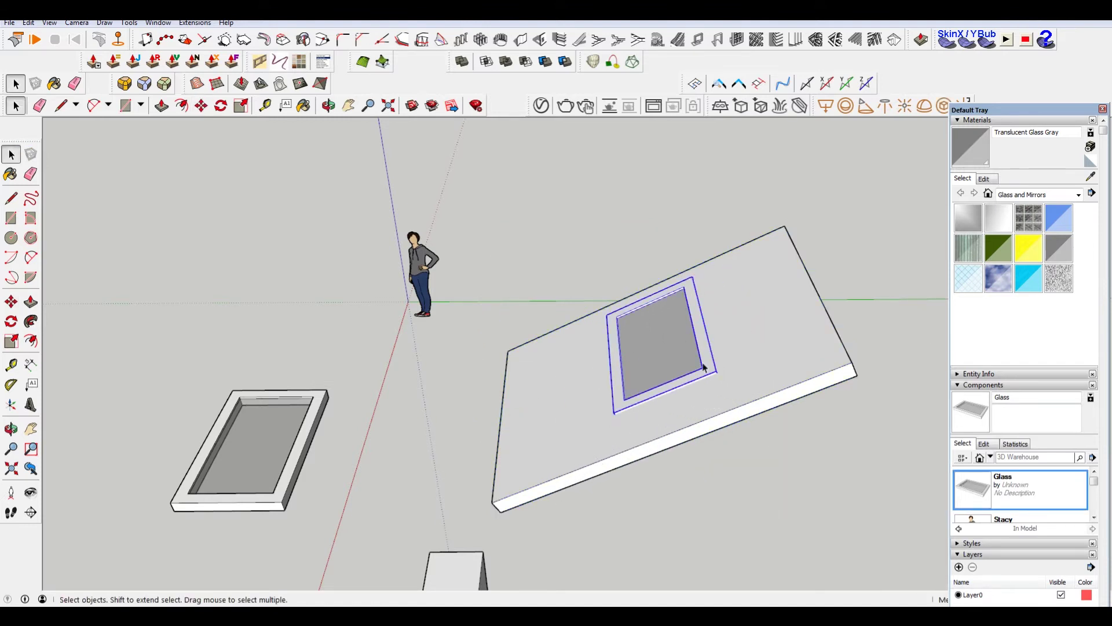
mouse_move(704, 366)
middle_mouse_down()
mouse_move(843, 467)
mouse_move(836, 436)
mouse_move(634, 346)
mouse_move(637, 278)
mouse_move(616, 268)
mouse_move(761, 355)
mouse_move(591, 251)
mouse_move(715, 290)
middle_mouse_up()
middle_click_drag(675, 348, 578, 282)
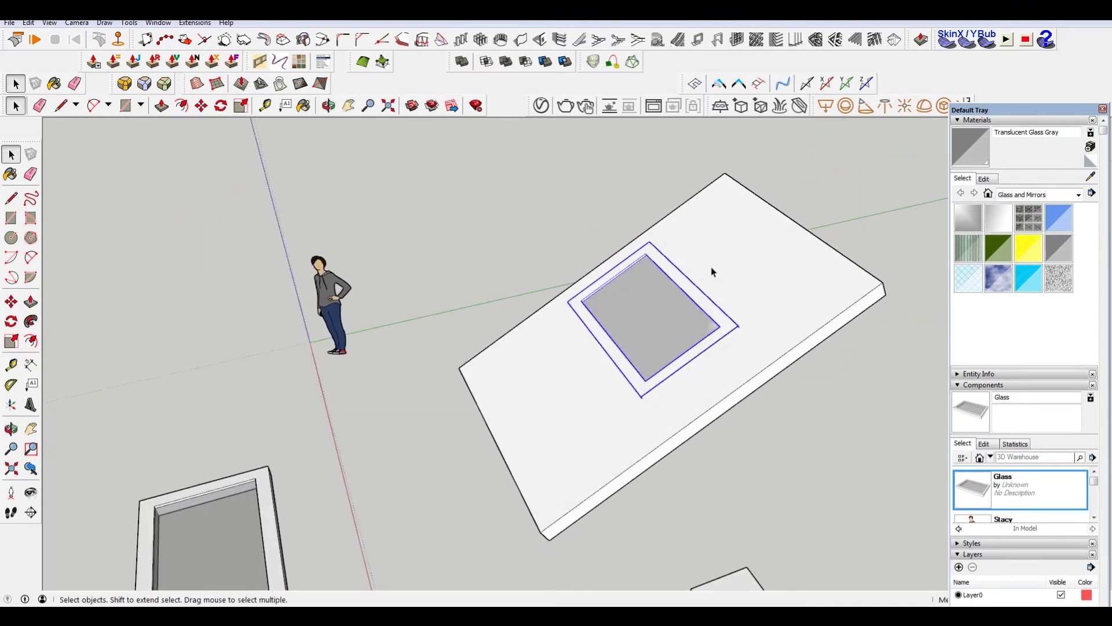
key("Delete")
scroll(625, 306, "down", 3)
middle_click_drag(620, 342, 601, 366)
middle_click_drag(453, 435, 555, 331, "shift")
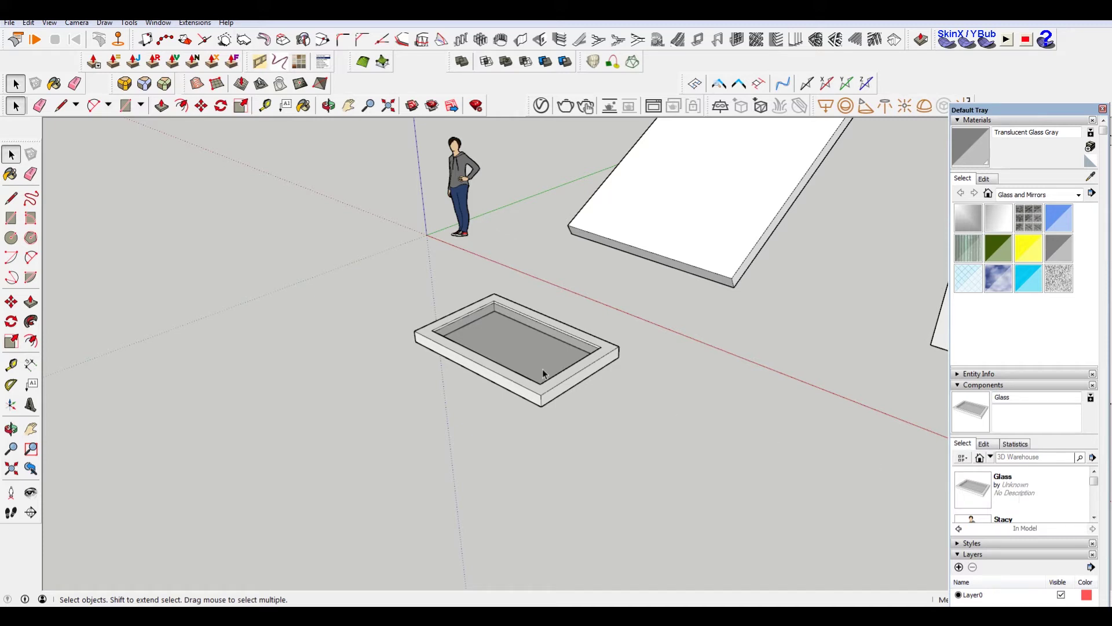
middle_click_drag(630, 348, 551, 419)
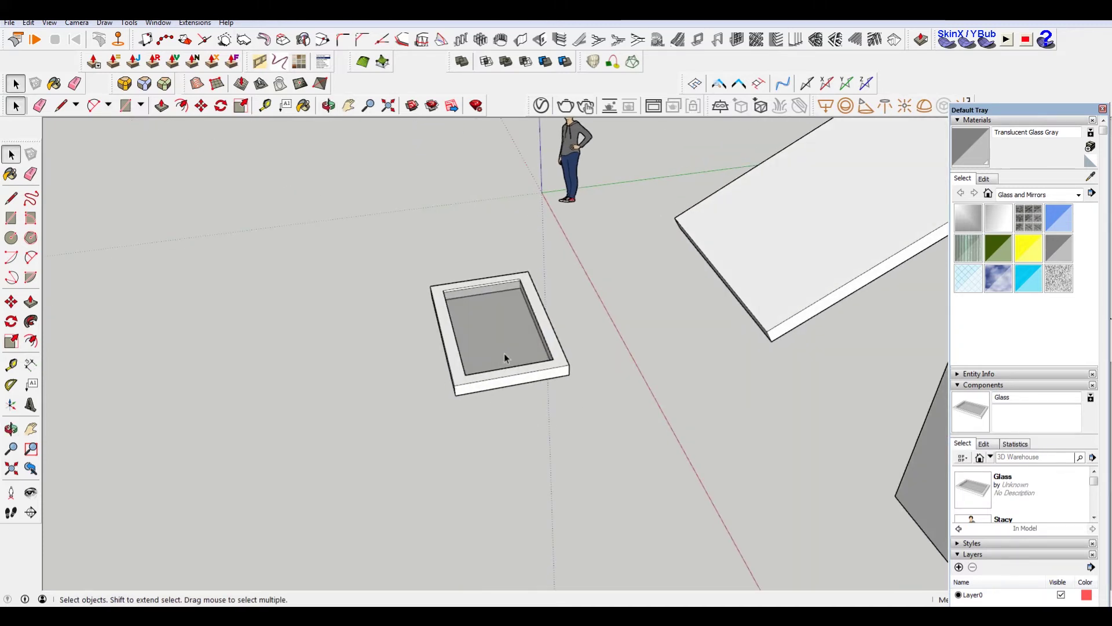
middle_click_drag(505, 354, 530, 404, "shift")
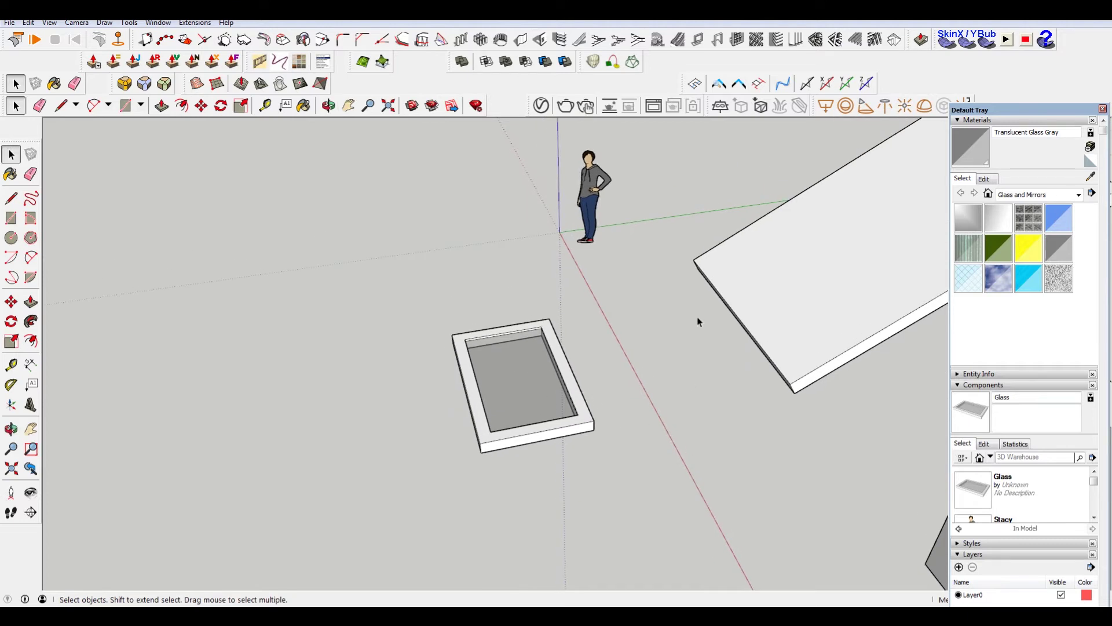
middle_click_drag(643, 497, 728, 297)
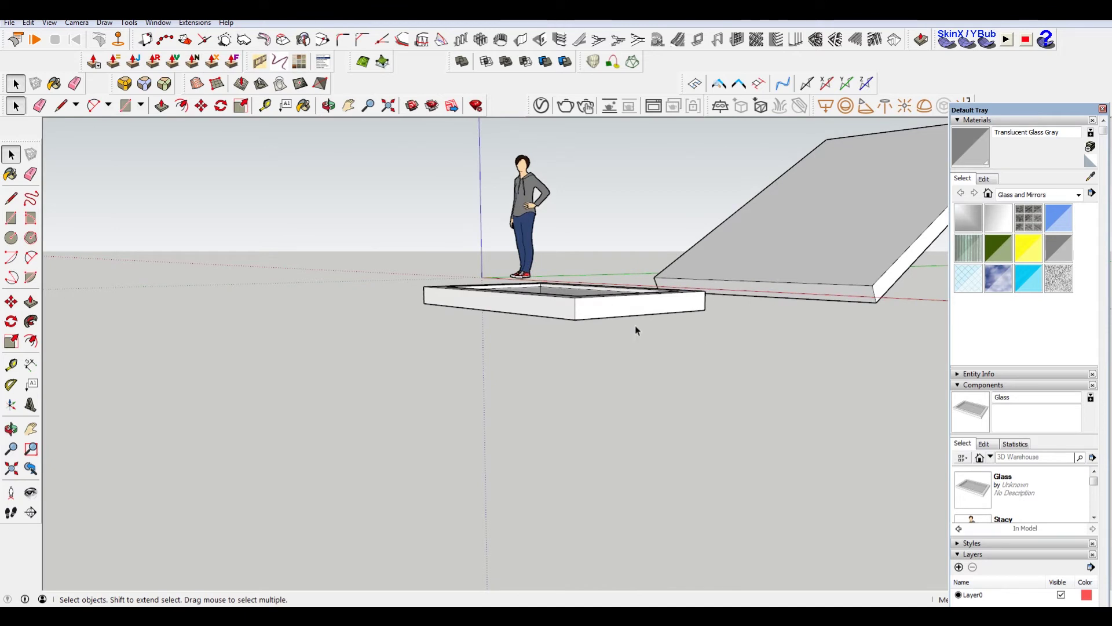
scroll(636, 330, "up", 3)
scroll(643, 324, "down", 3)
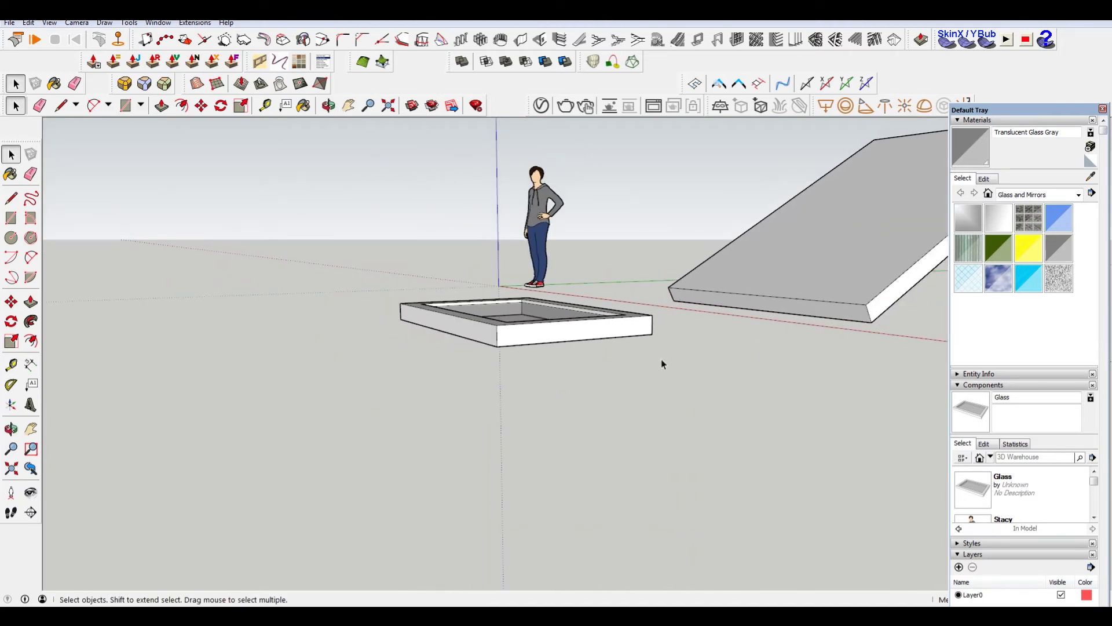
left_click(621, 336)
left_click(706, 173)
left_click(972, 488)
left_click(808, 203)
middle_click_drag(808, 203, 609, 417)
key("space")
right_click(741, 315)
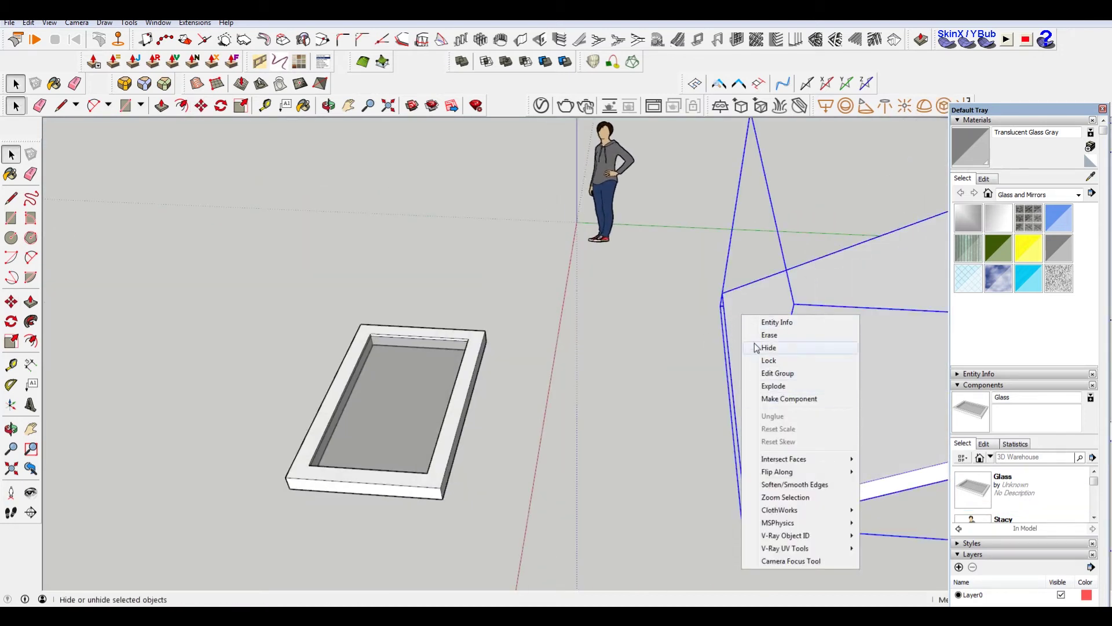
left_click(844, 280)
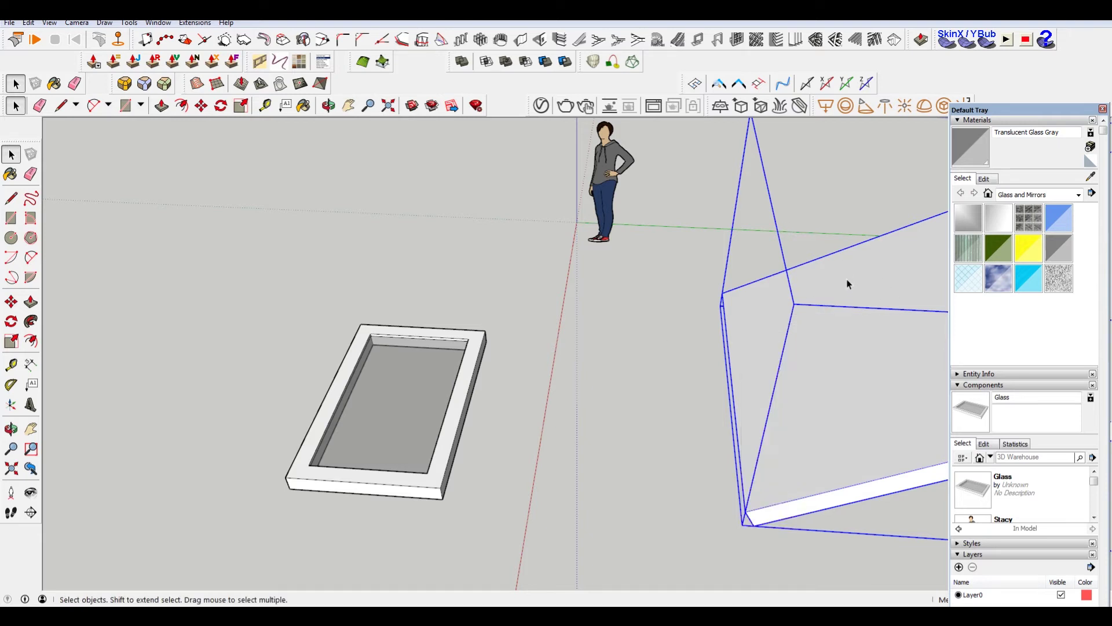
- Open the slab group, place a Glass component on the slab's upper face, and close the group
double_click(844, 280)
left_click(972, 488)
left_click(927, 255)
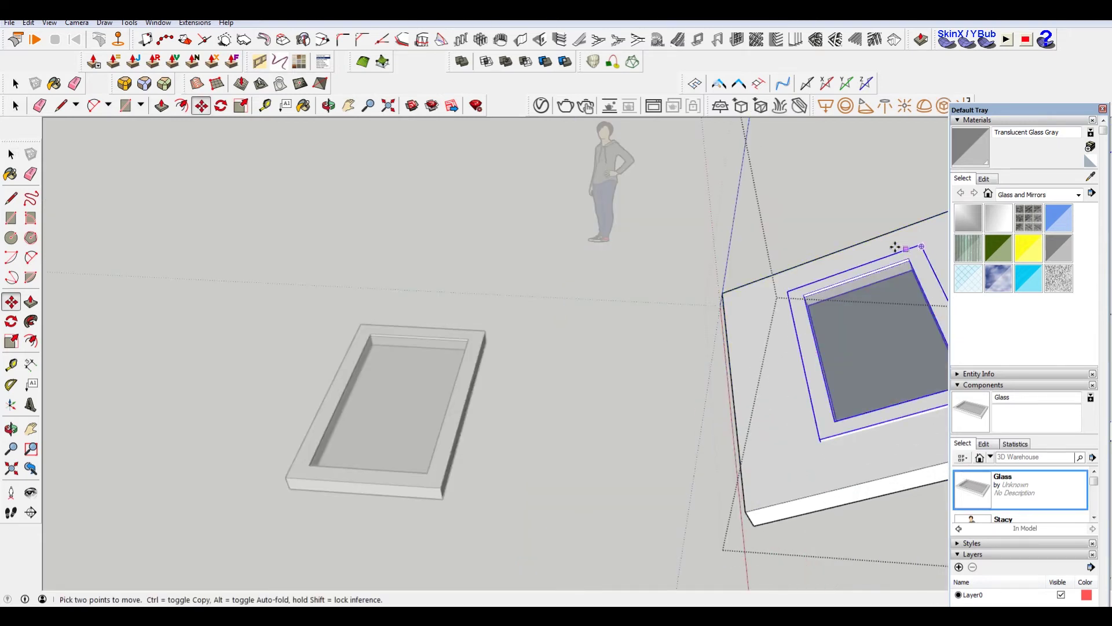
middle_click_drag(896, 246, 493, 304)
key("space")
left_click(662, 435)
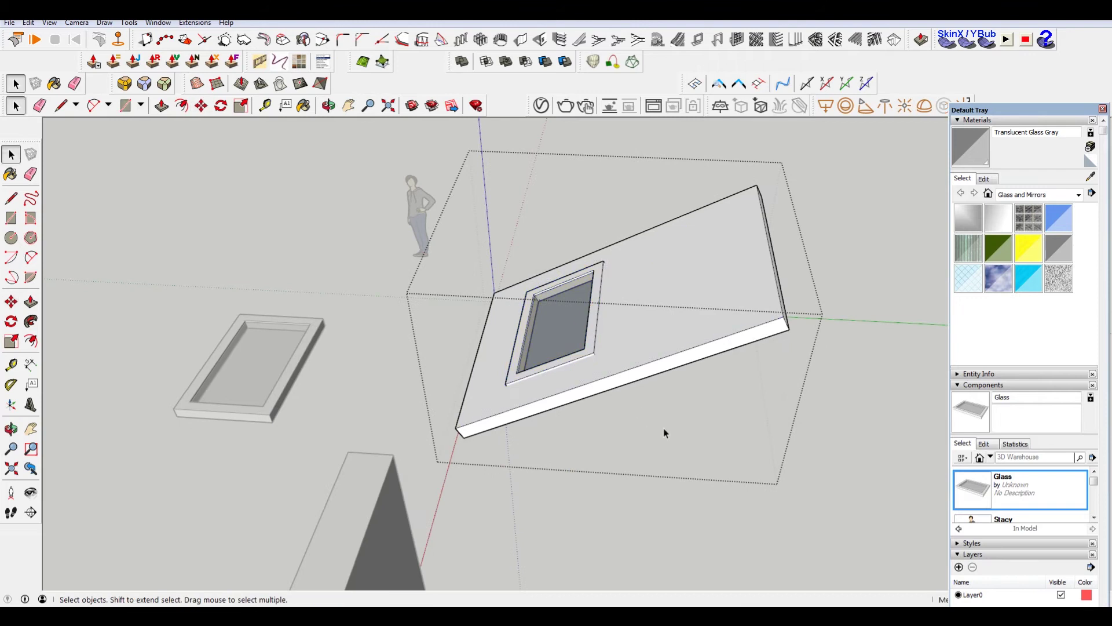
- Place a Glass component on the underside of the sloped slab
middle_click_drag(662, 434, 608, 320)
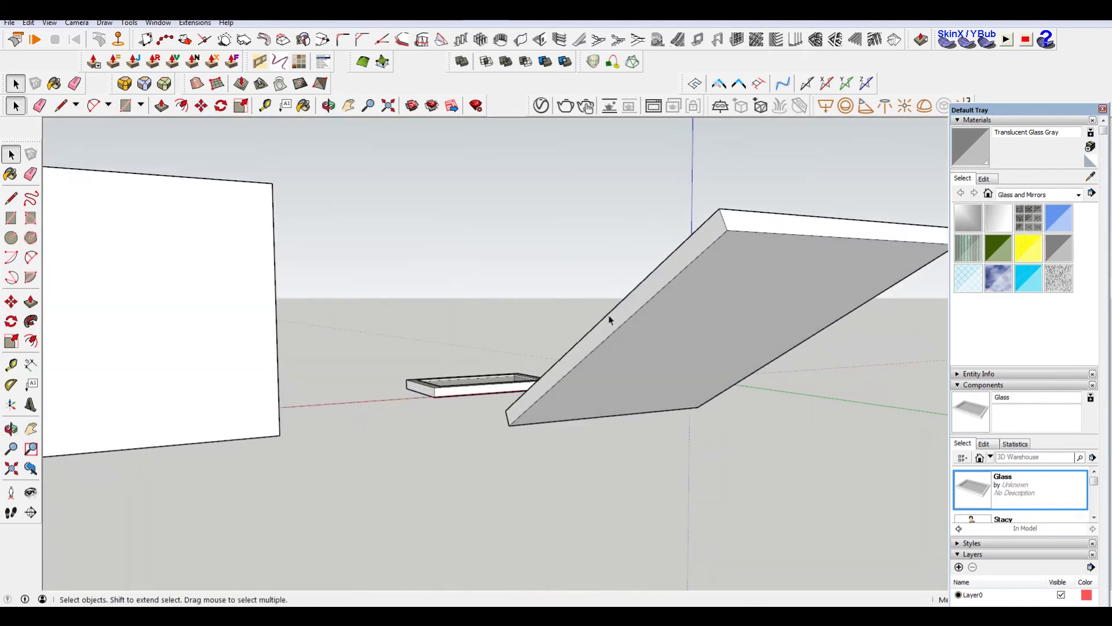
left_click(969, 482)
left_click(722, 304)
key("space")
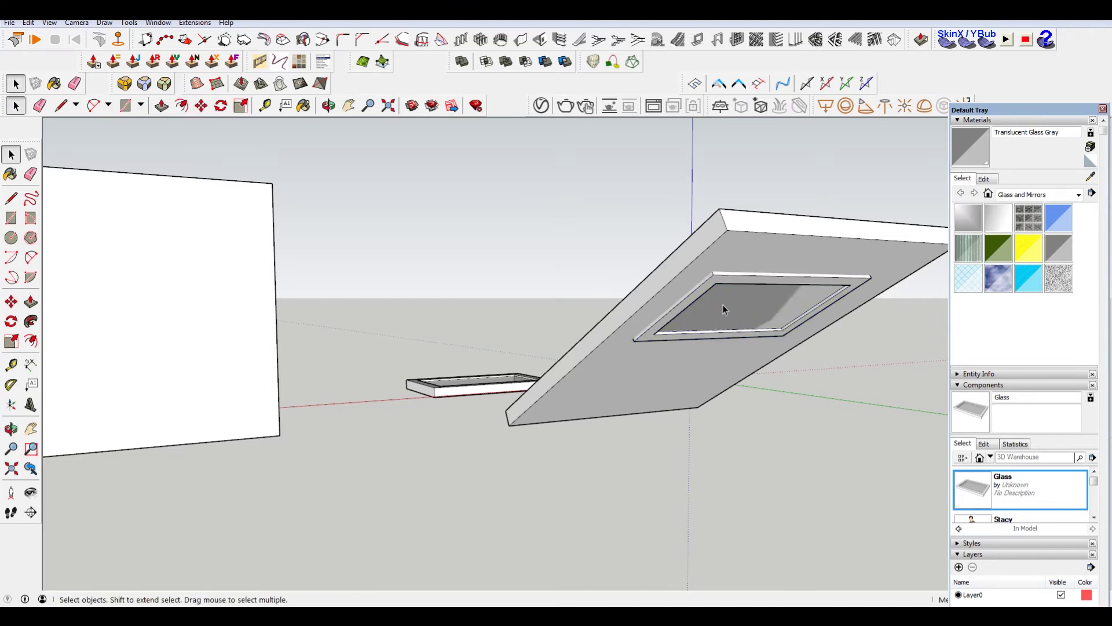
- Try to move the underside Glass component by its frame corner into line with the one on the upper face
left_click(712, 282)
key("m")
left_click(713, 275)
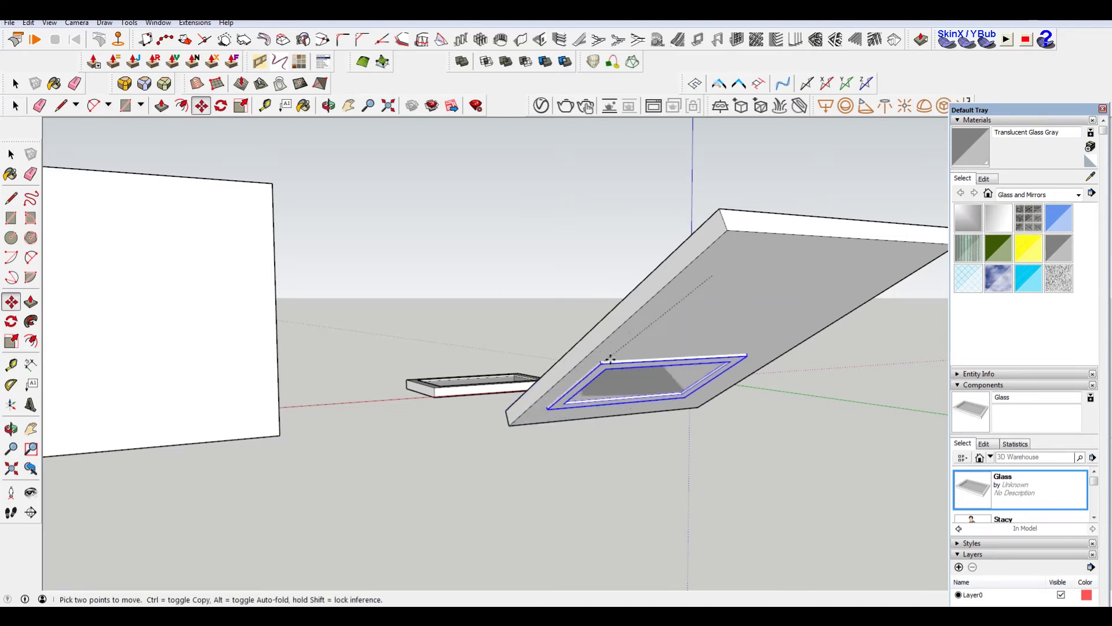
middle_click_drag(611, 360, 753, 444)
left_click(642, 424)
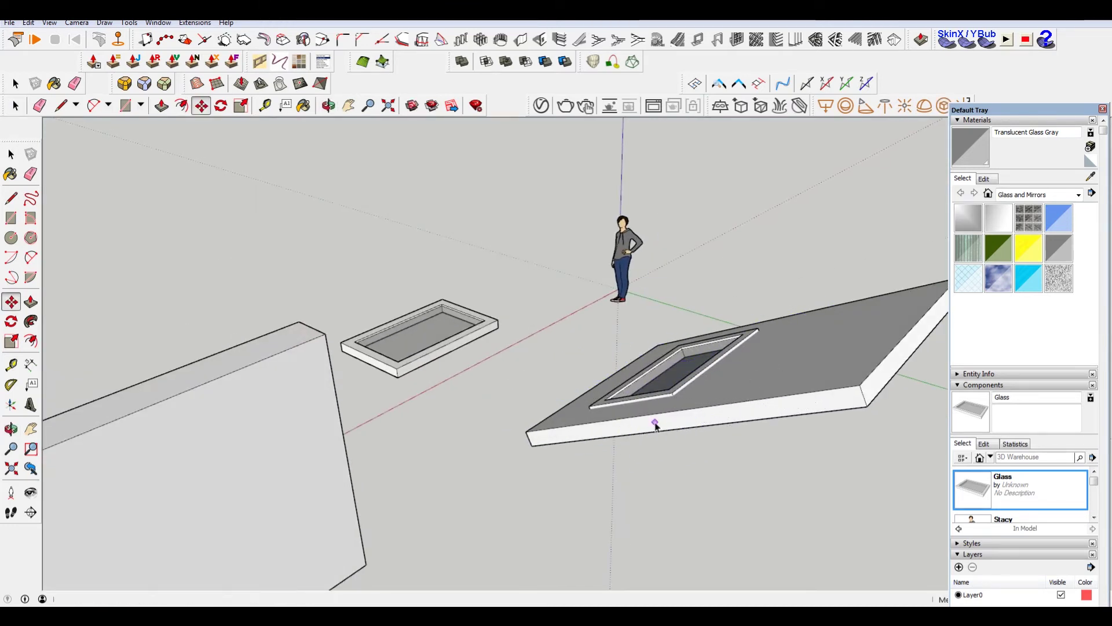
- Open the loose Glass component and draw a vertical line downward from the frame's lower corner beneath the component origin
middle_click_drag(652, 422, 517, 357)
scroll(593, 348, "up", 5)
double_click(519, 362)
middle_click_drag(547, 249, 495, 281)
key("l")
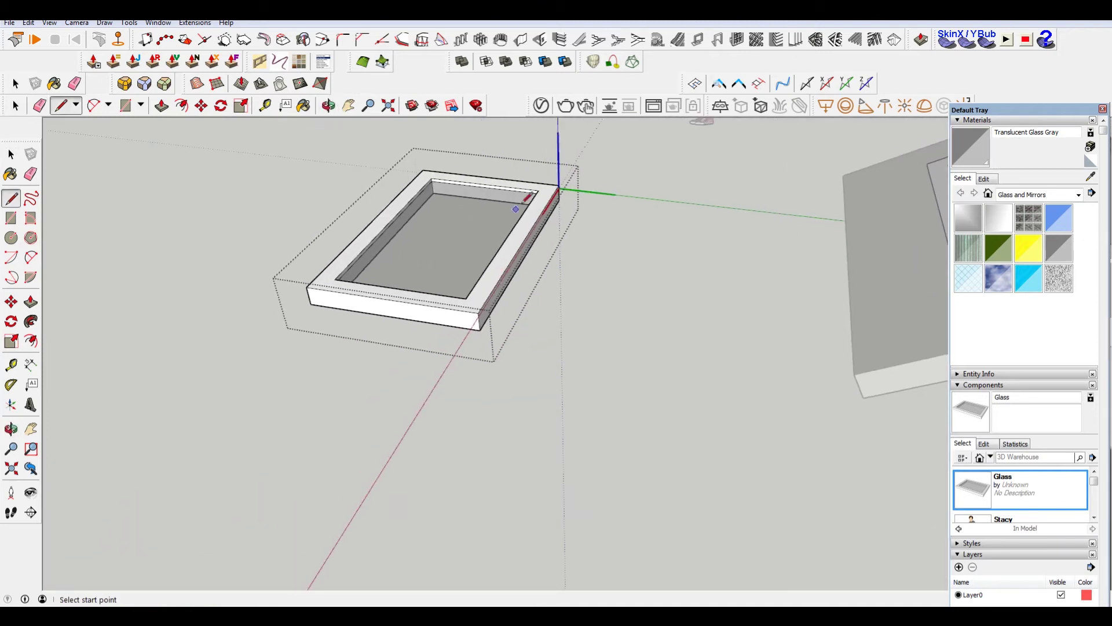
scroll(583, 206, "up", 2)
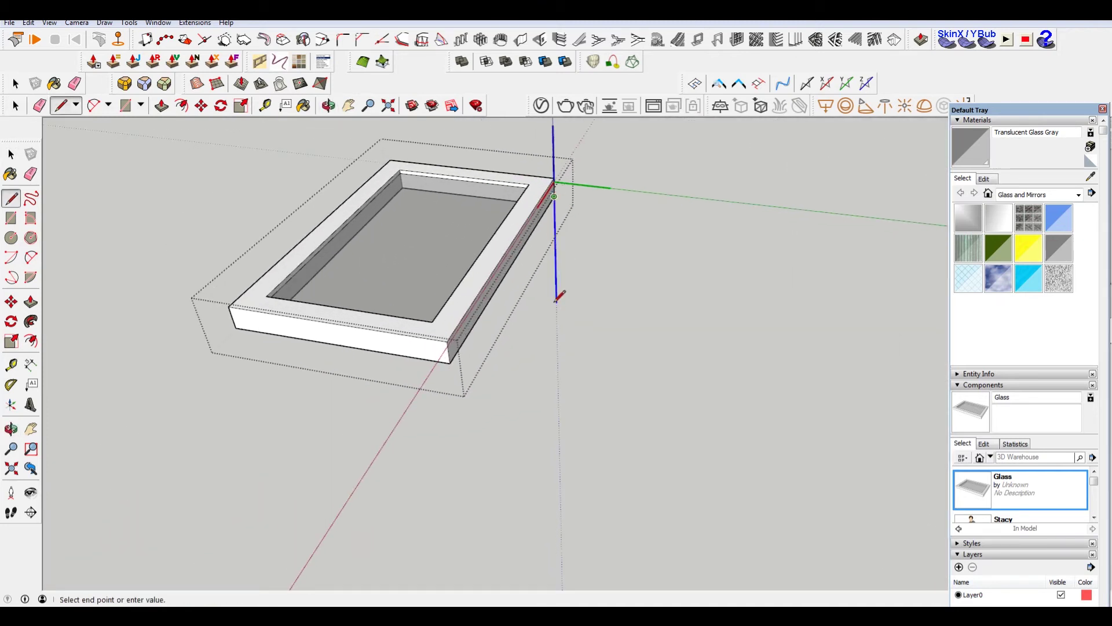
key("space")
- Copy the vertical line to the frame's lower corner at the other end of the red-axis side
key("m")
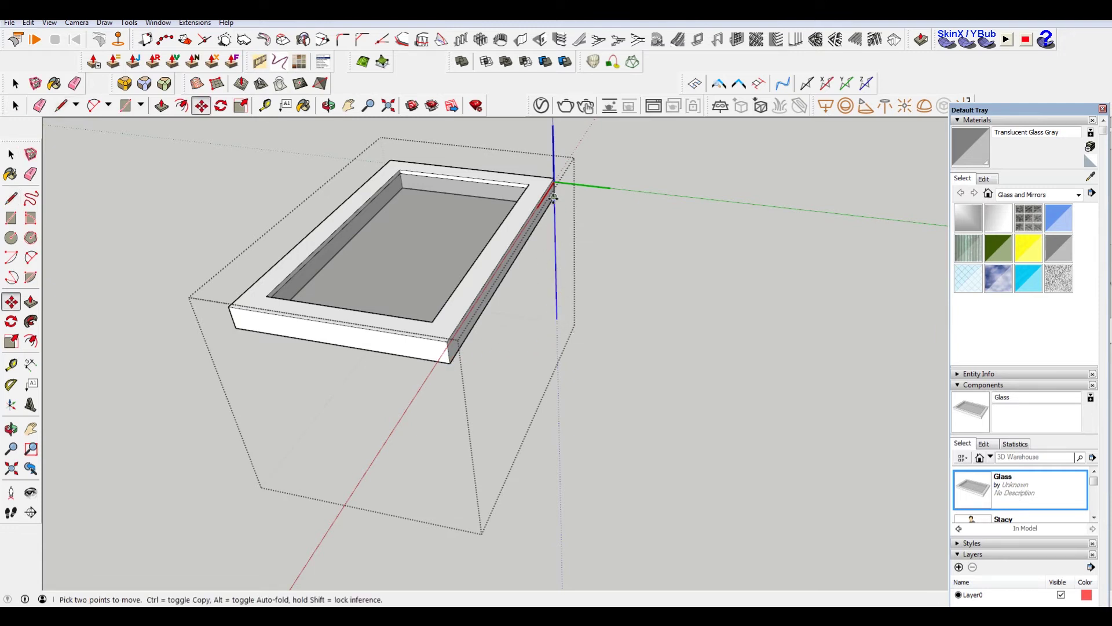
key("ctrl")
left_click(553, 197)
left_click(451, 360)
key("space")
- Select both vertical lines below the frame and hide them
left_click_drag(586, 367, 537, 301)
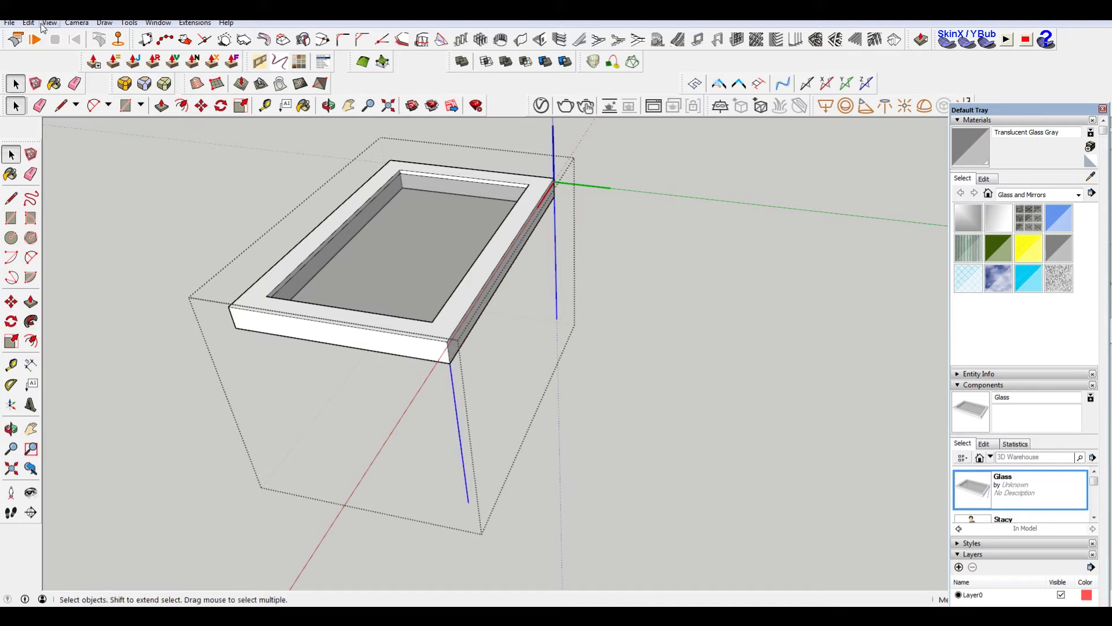
left_click(28, 23)
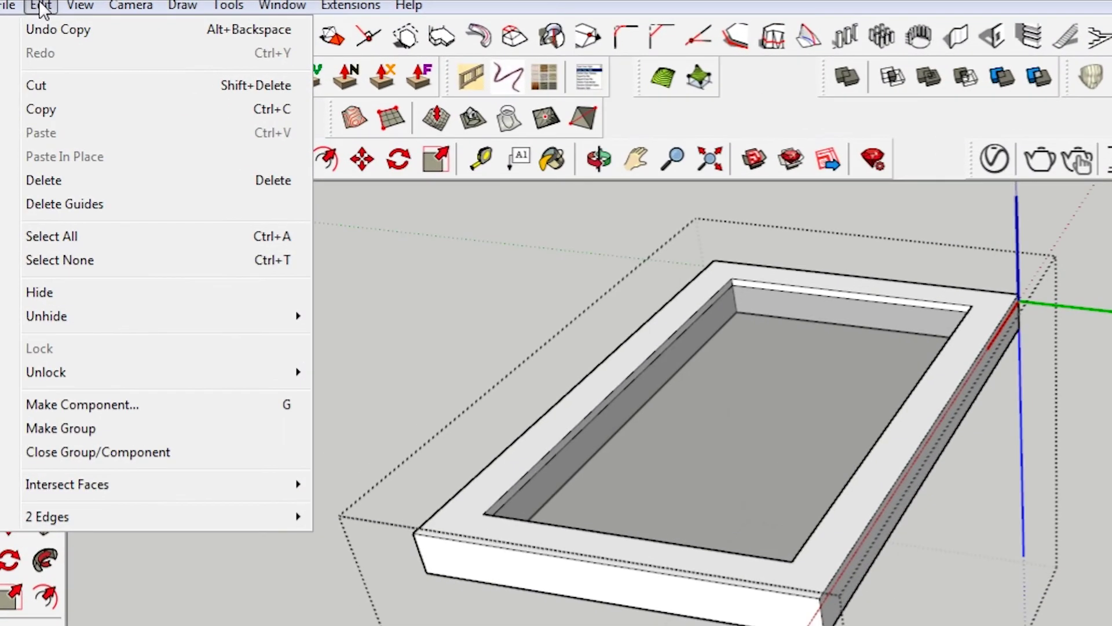
left_click(57, 292)
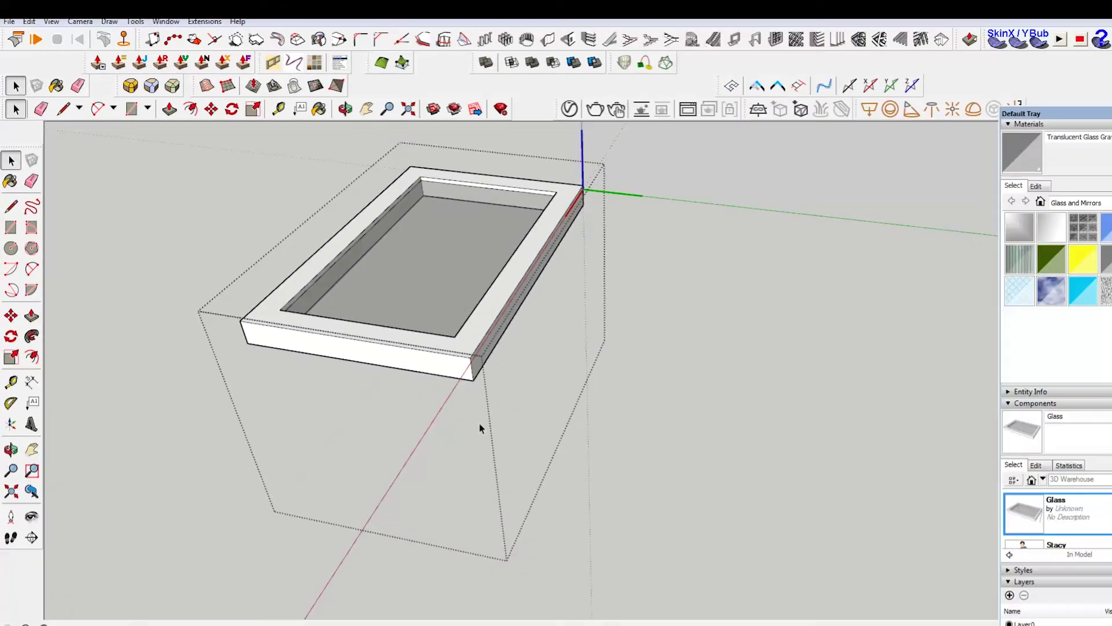
- Turn on the display of hidden geometry and close the Glass component
middle_click_drag(479, 423, 730, 250)
left_click(50, 23)
left_click(72, 65)
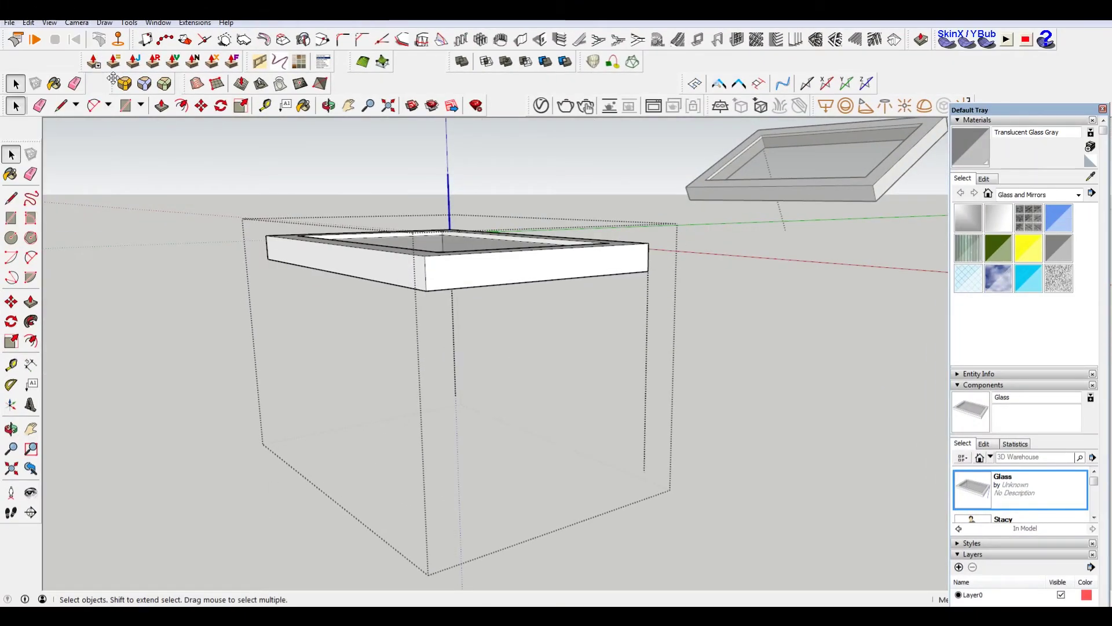
middle_click_drag(689, 296, 443, 358)
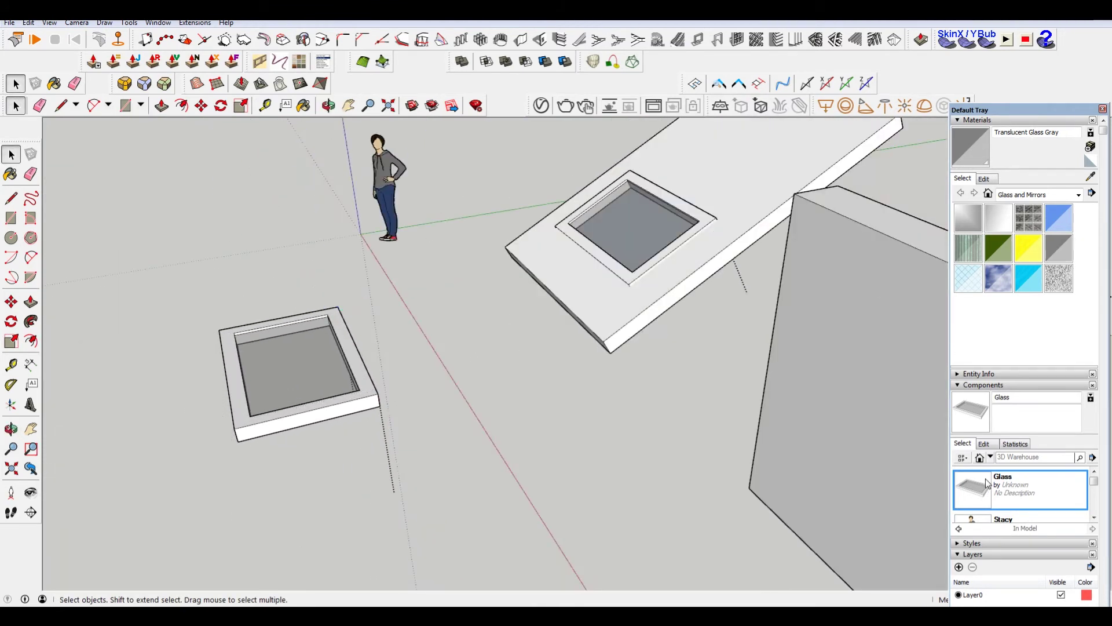
- Place another Glass component on the slab's underside, beneath the window on the upper face
left_click(988, 482)
middle_click_drag(765, 272, 244, 140)
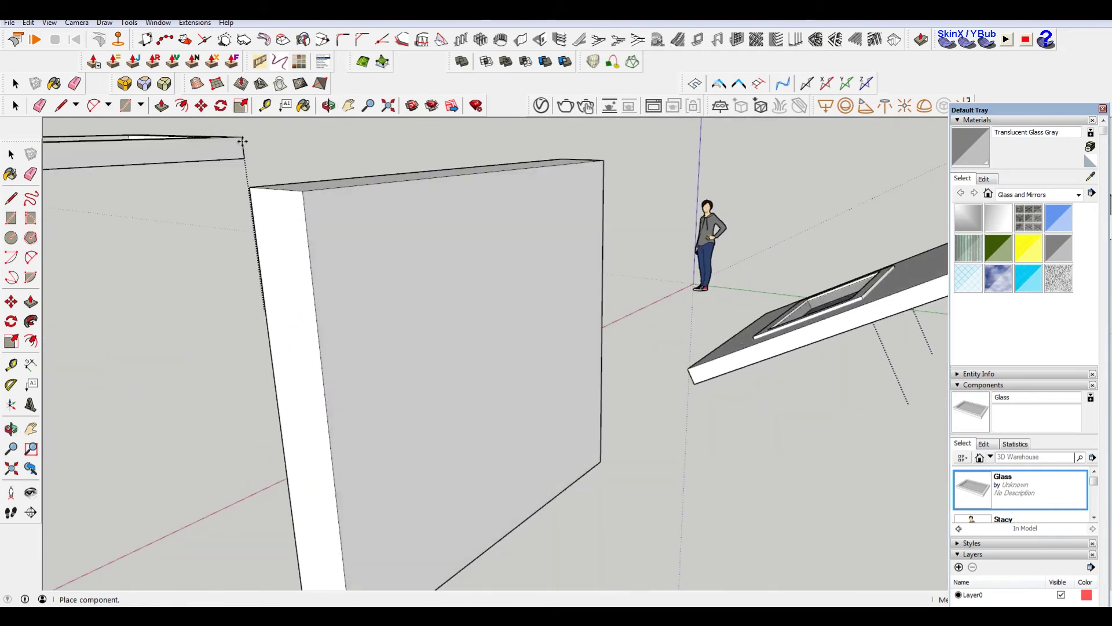
middle_click_drag(650, 273, 205, 240)
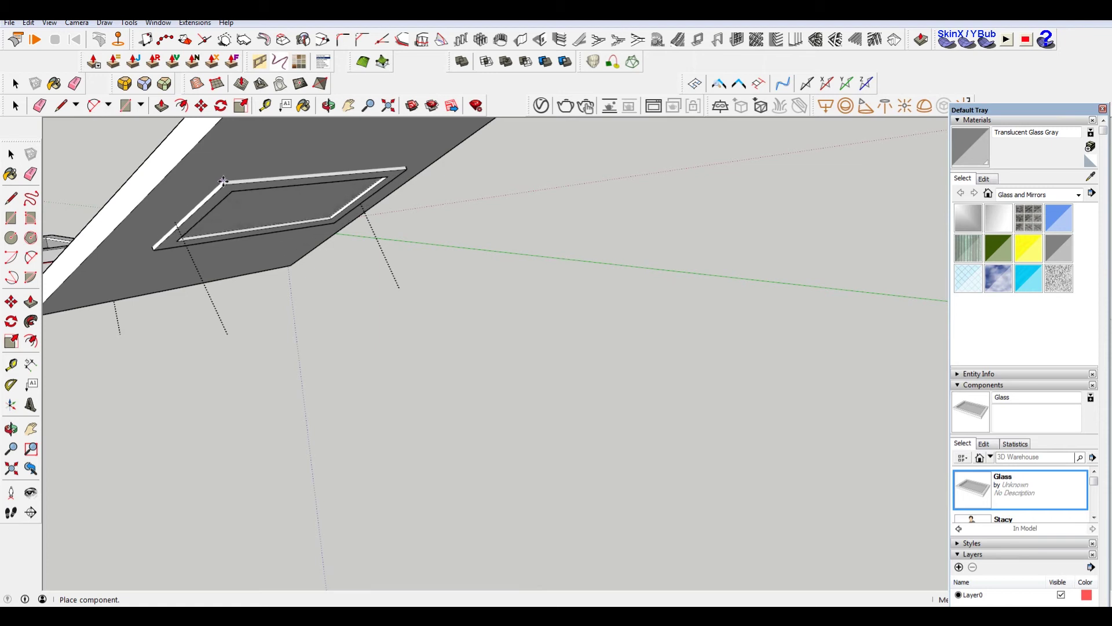
left_click(223, 181)
scroll(129, 254, "up", 2)
scroll(130, 255, "down", 3)
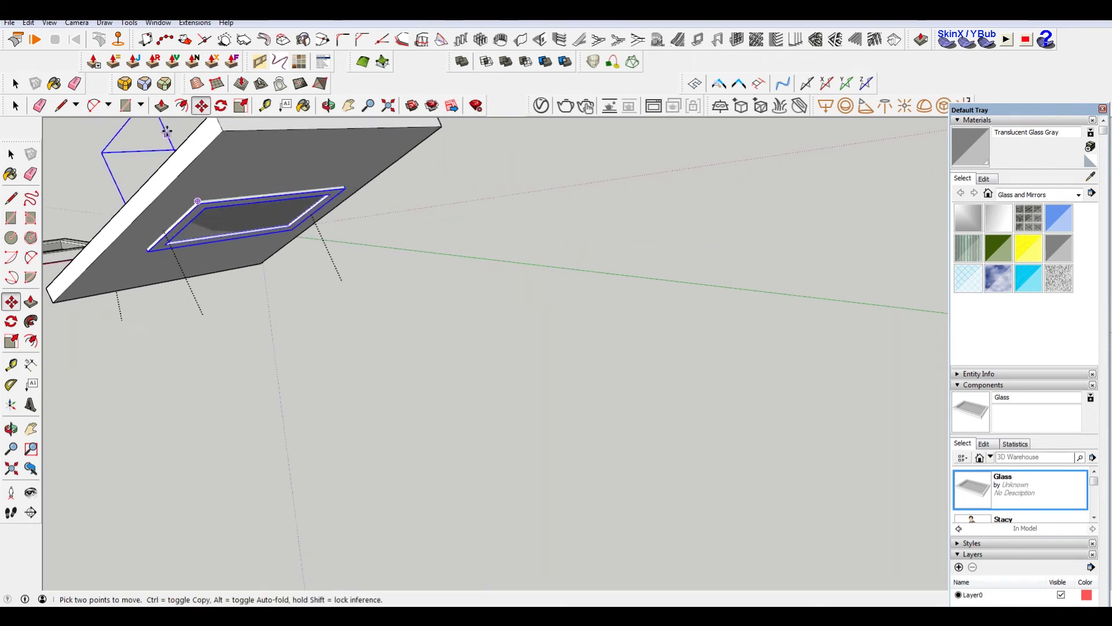
- Move the Glass component on the slab's underside by its corner onto the upper window's hidden vertical line
scroll(159, 203, "up", 3)
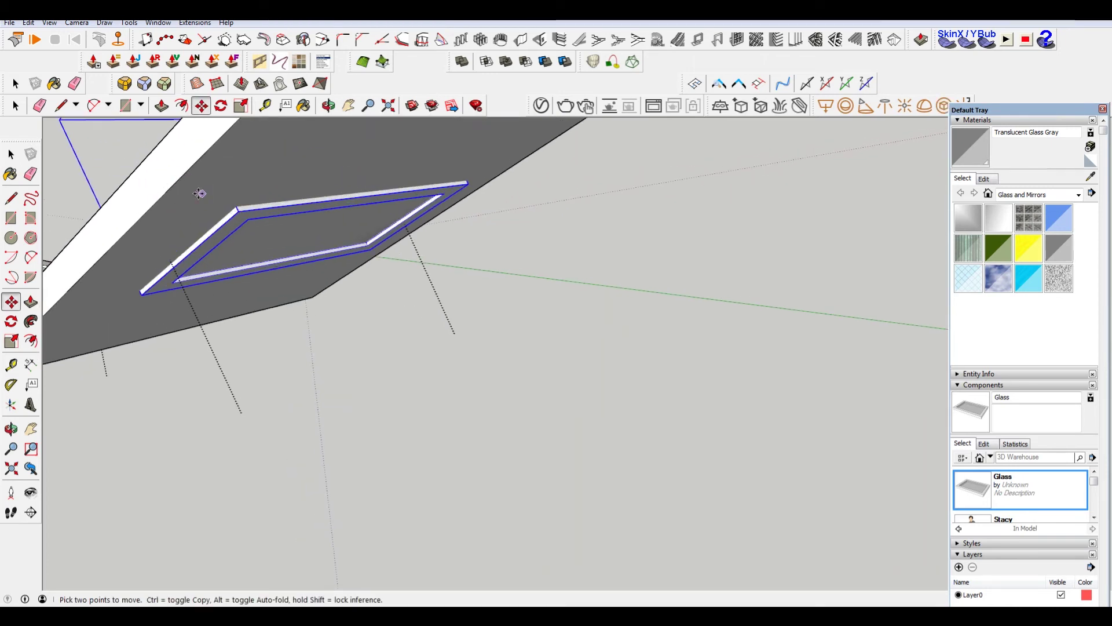
scroll(199, 193, "up", 2)
left_click(263, 220)
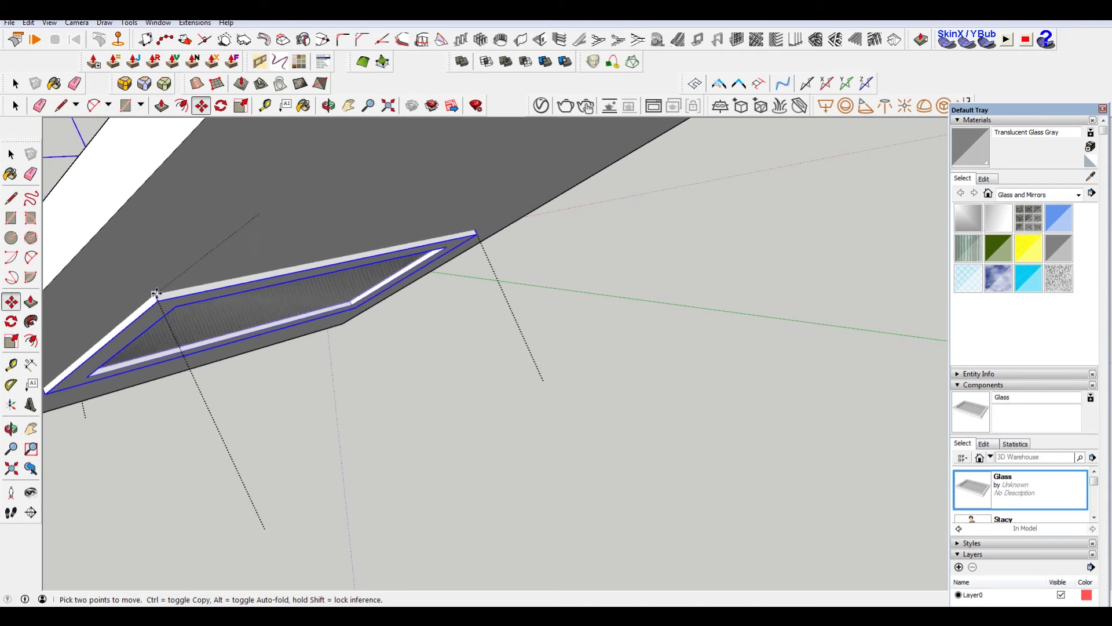
left_click(155, 295)
middle_click_drag(155, 295, 543, 273)
key("space")
- Open the slab group for editing and place a Glass component on its underside, near the ends of the hidden lines
left_click(544, 273)
scroll(469, 199, "down", 3)
left_click(644, 182)
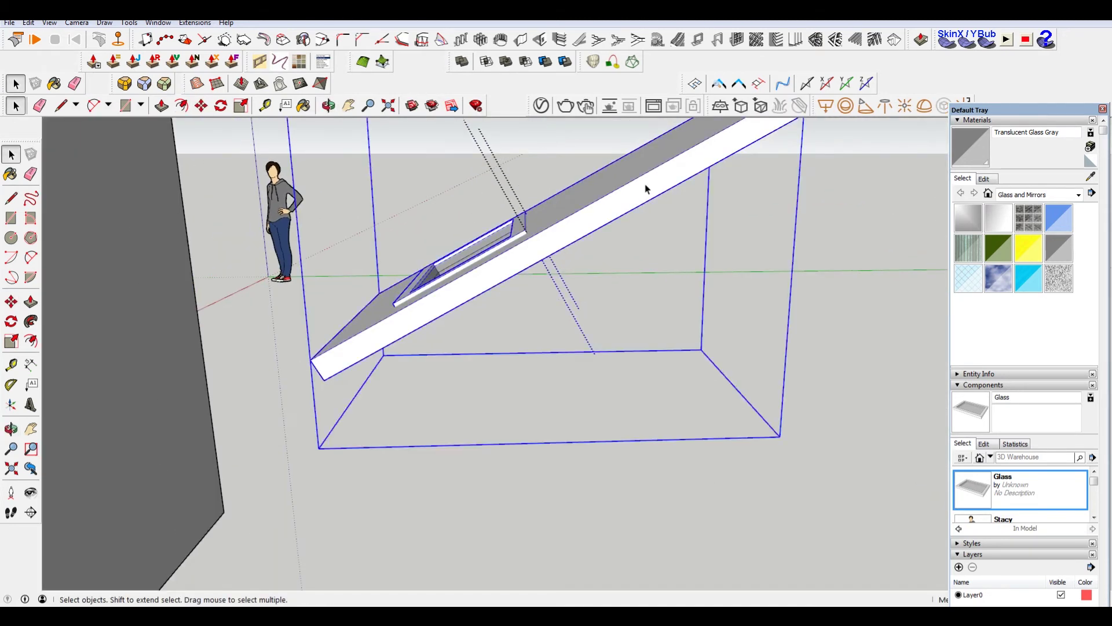
middle_click_drag(645, 183, 331, 154)
scroll(570, 231, "up", 1)
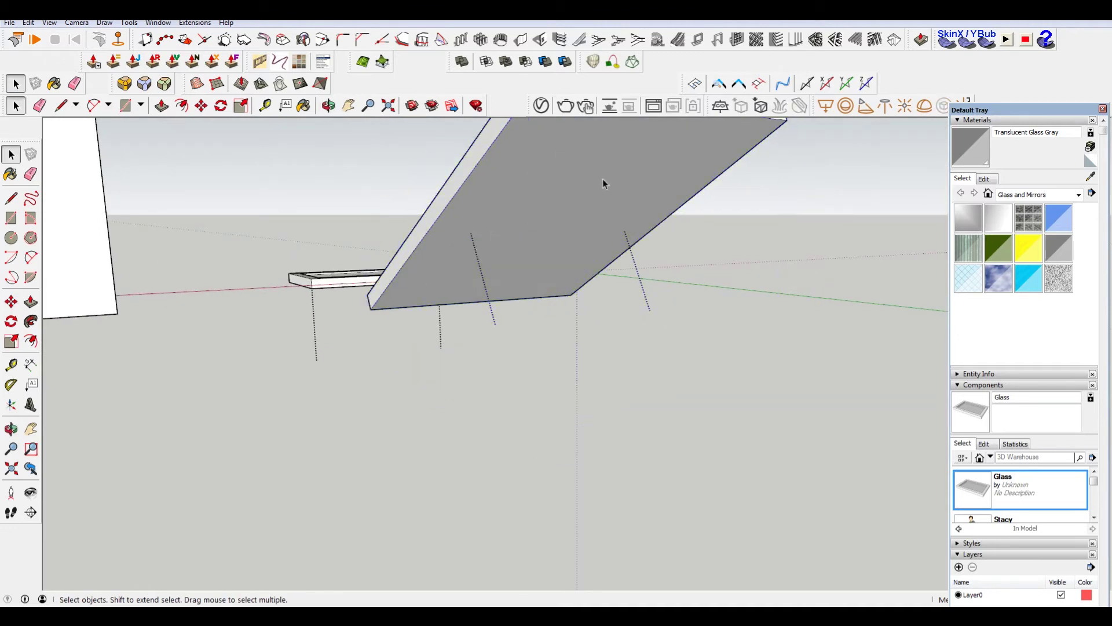
middle_click_drag(602, 178, 811, 356)
left_click(978, 491)
scroll(526, 213, "up", 2)
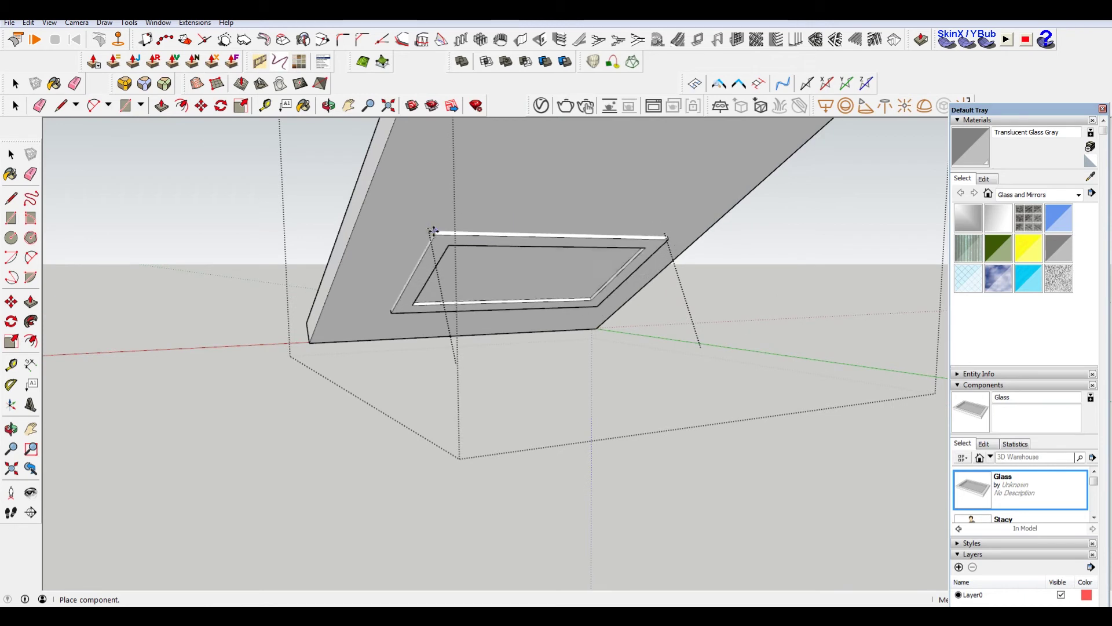
left_click(474, 192)
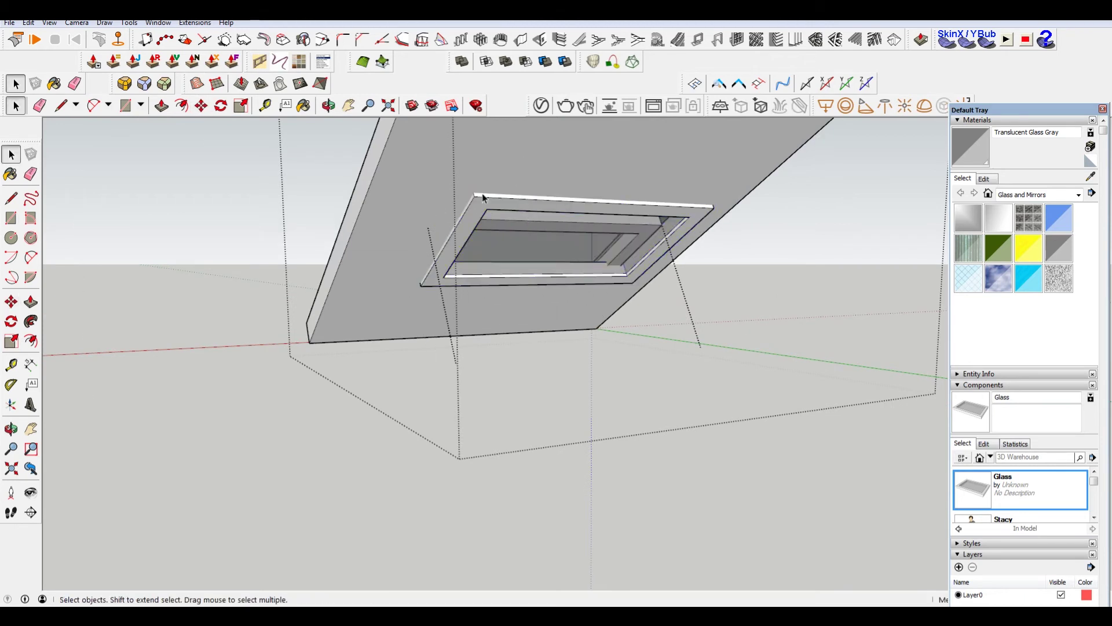
- Move the newly placed underside window by its corner to where the upper window's hidden line passes through the slab
key("m")
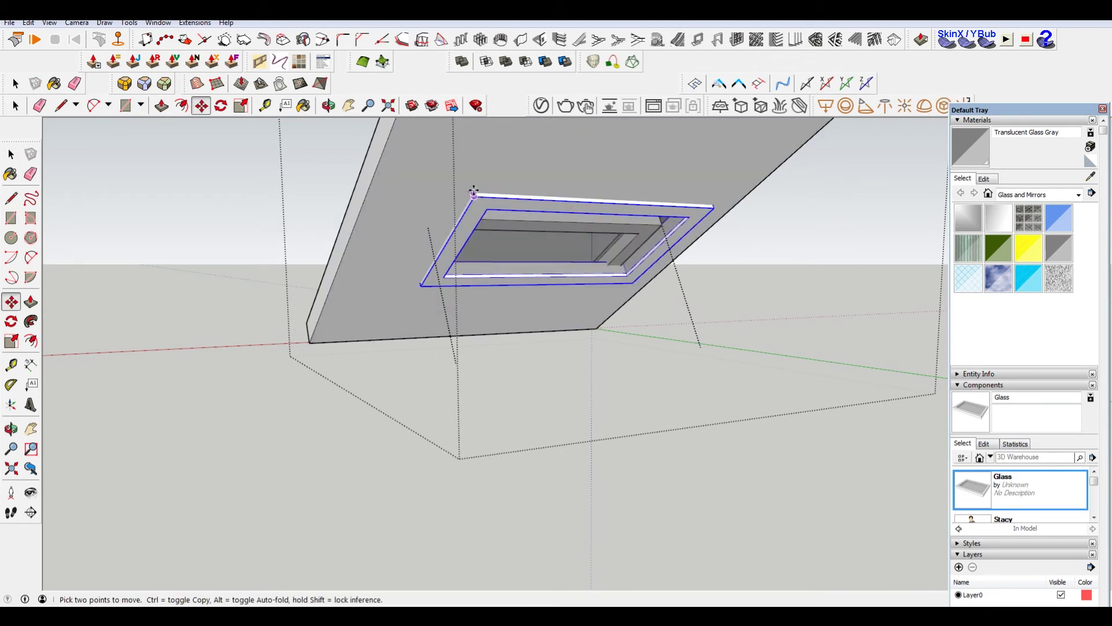
scroll(476, 195, "up", 3)
left_click(477, 195)
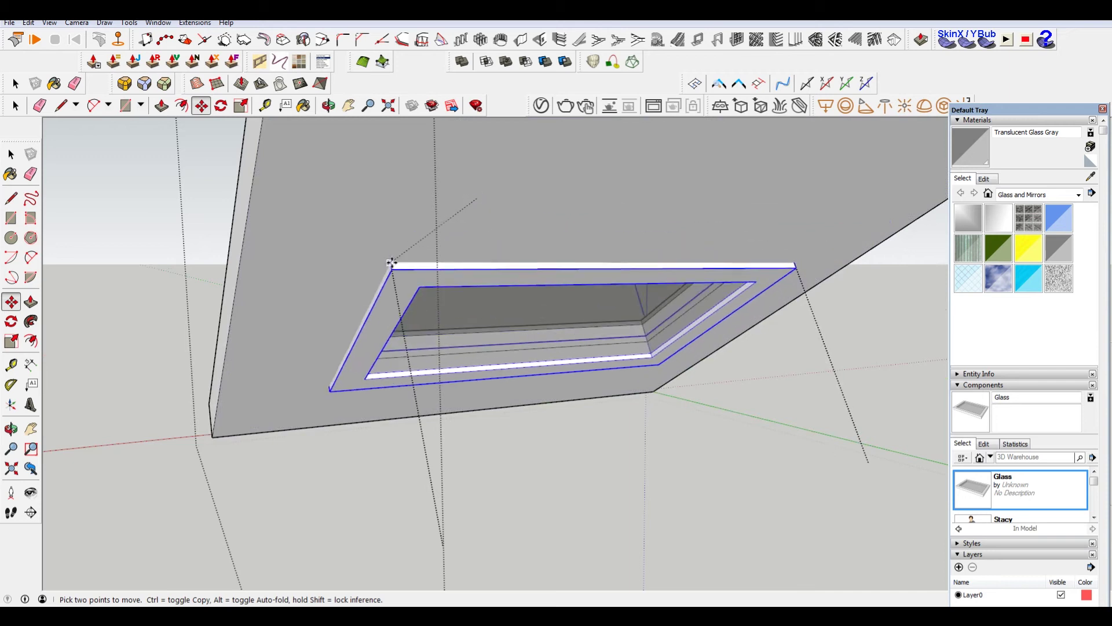
left_click(392, 262)
middle_click_drag(603, 256, 371, 250)
key("space")
middle_click_drag(312, 344, 251, 360)
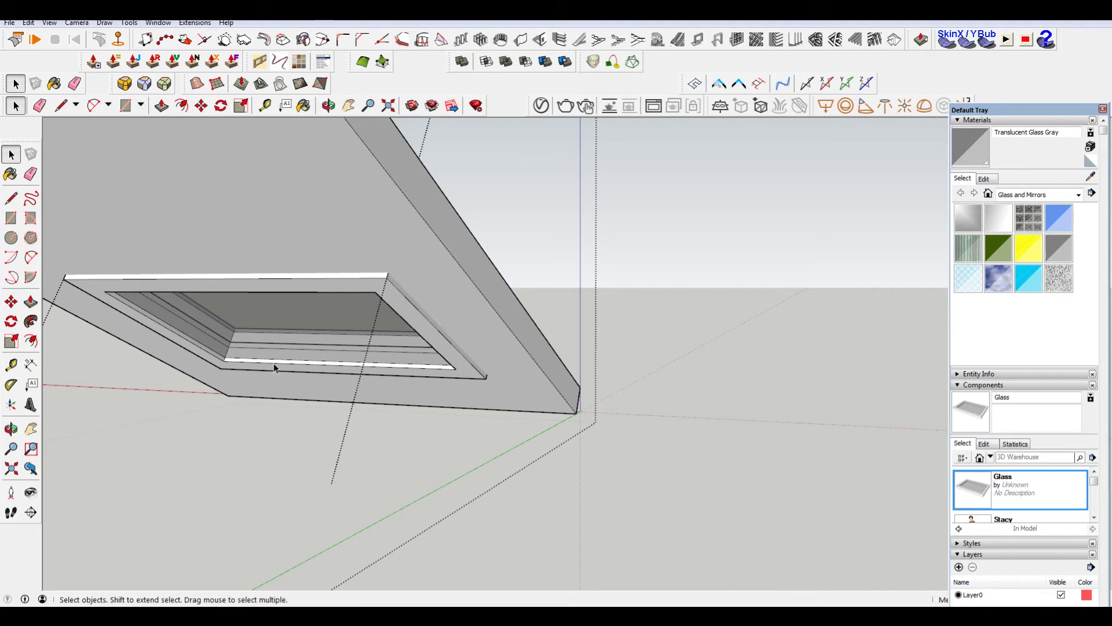
middle_click_drag(276, 366, 469, 367)
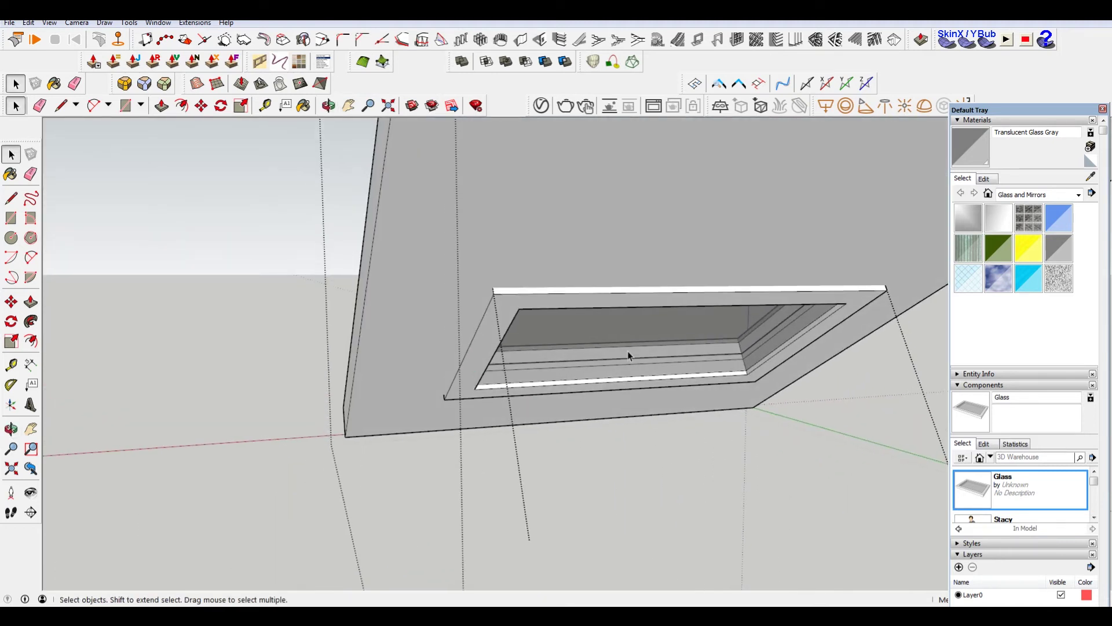
left_click(627, 350)
key("s")
middle_click_drag(633, 328, 530, 331)
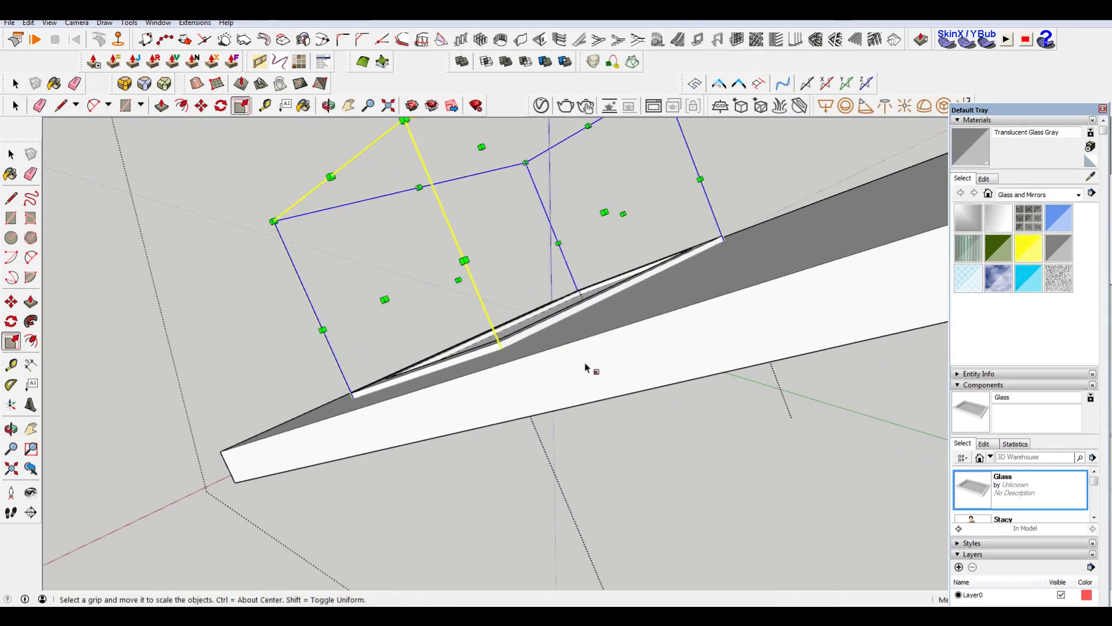
middle_click_drag(589, 370, 547, 347)
middle_click_drag(584, 199, 801, 406)
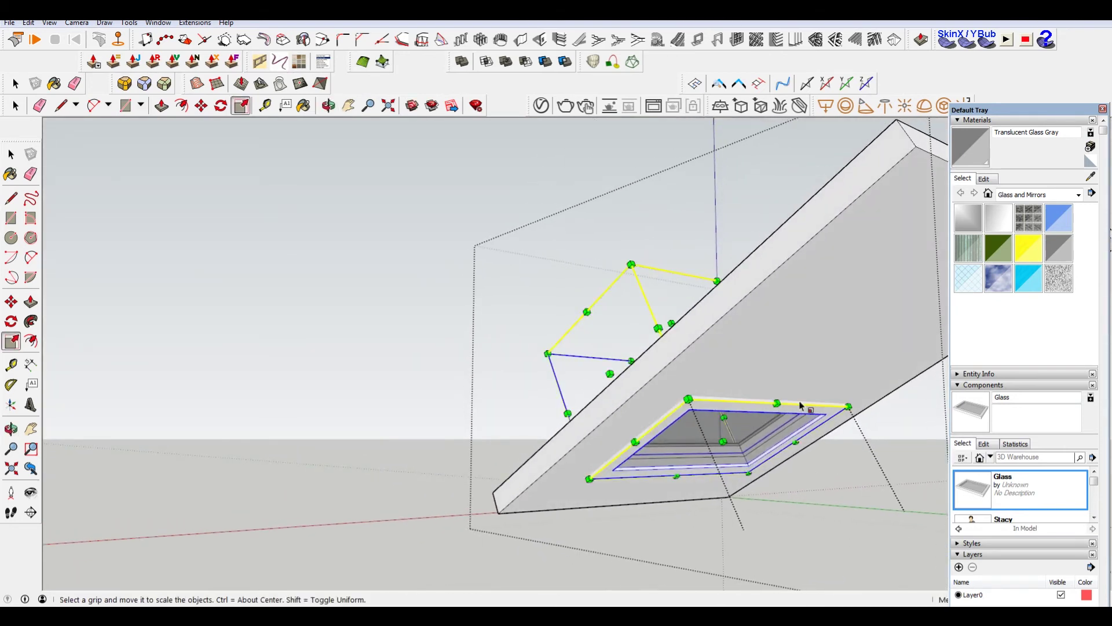
key("space")
- Close the slab group and examine the alignment of the windows and their hidden lines on both faces
scroll(797, 464, "up", 3)
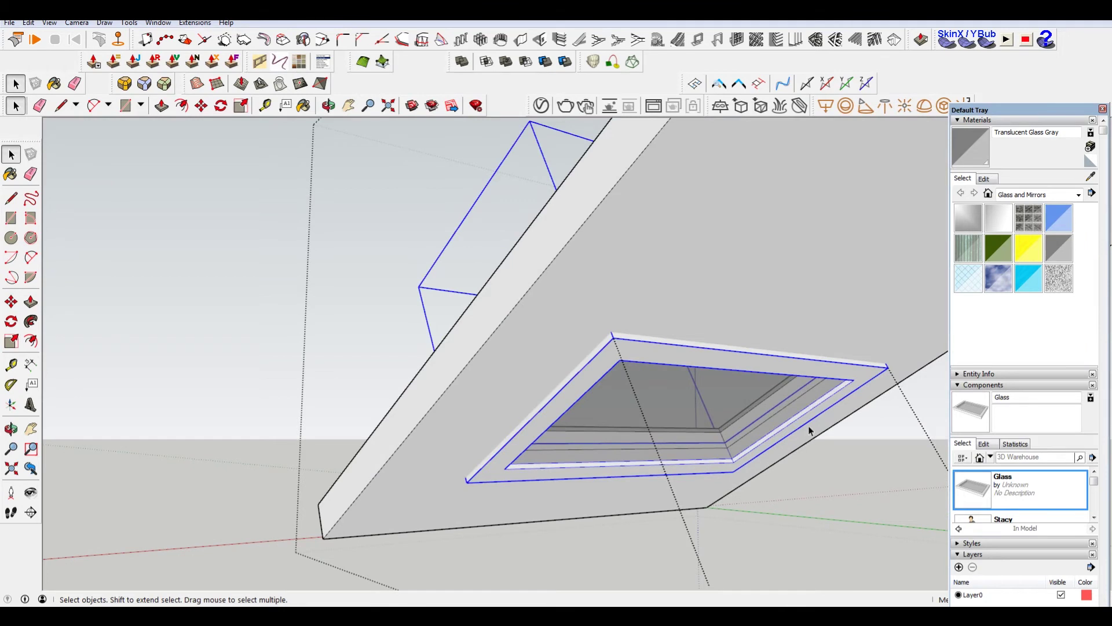
middle_click_drag(701, 395, 643, 237)
middle_click_drag(716, 348, 725, 358)
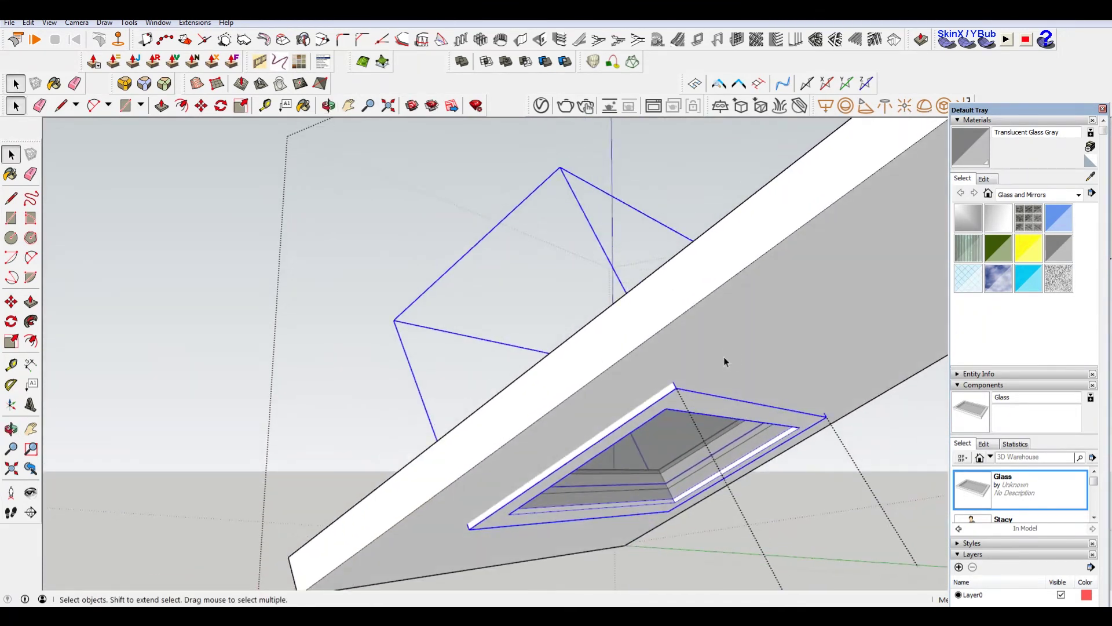
left_click(534, 323)
scroll(758, 316, "down", 1)
middle_click_drag(759, 316, 648, 305)
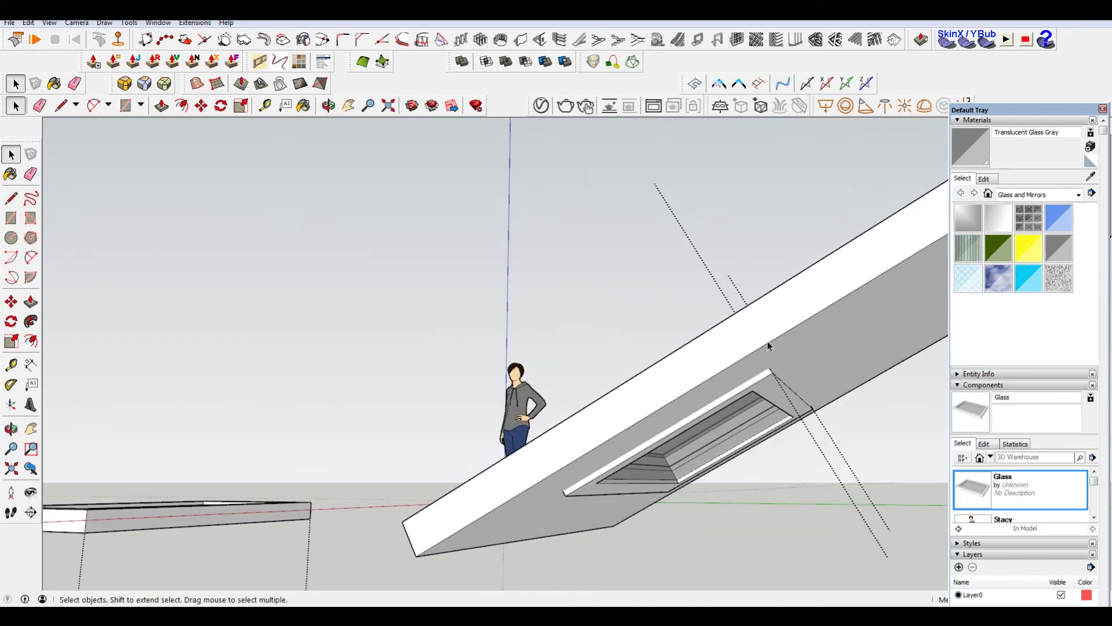
middle_click_drag(766, 341, 446, 516)
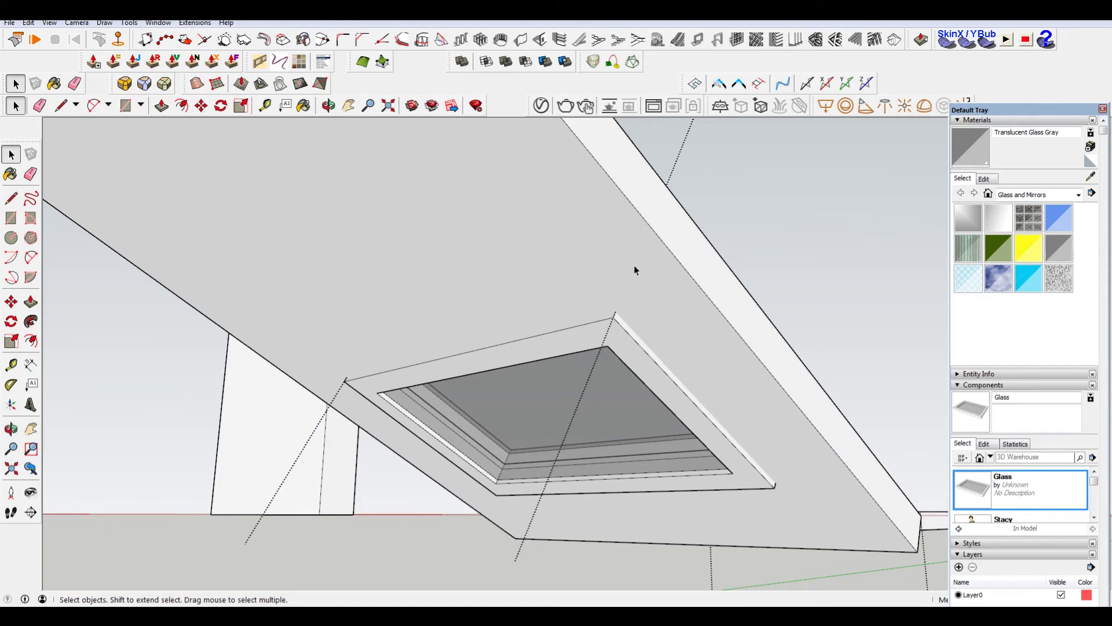
middle_click_drag(844, 256, 229, 453)
scroll(440, 386, "down", 3)
middle_click_drag(696, 377, 313, 363)
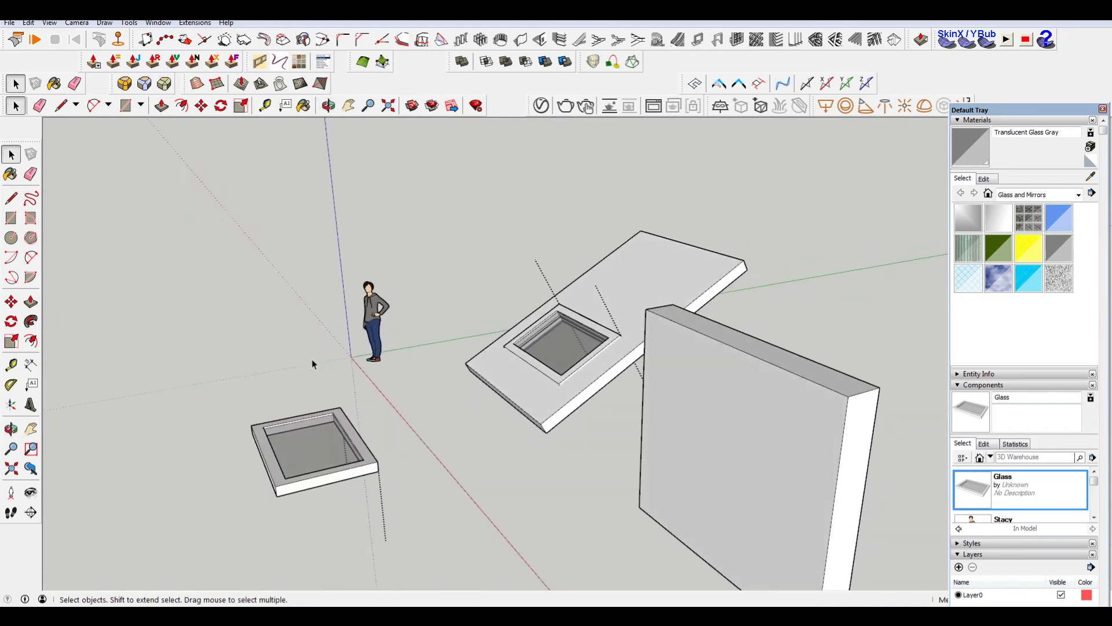
- Examine the cut opening through the upper window from several angles and reopen the slab group for editing
scroll(630, 286, "up", 3)
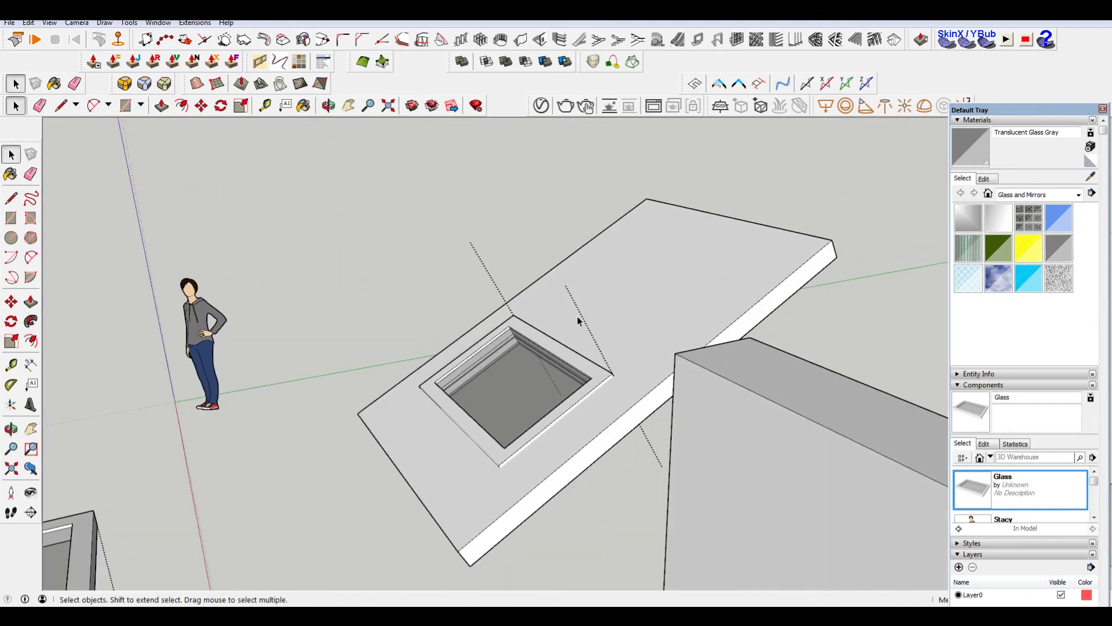
scroll(501, 307, "down", 2)
middle_click_drag(462, 313, 559, 305)
left_click(553, 289)
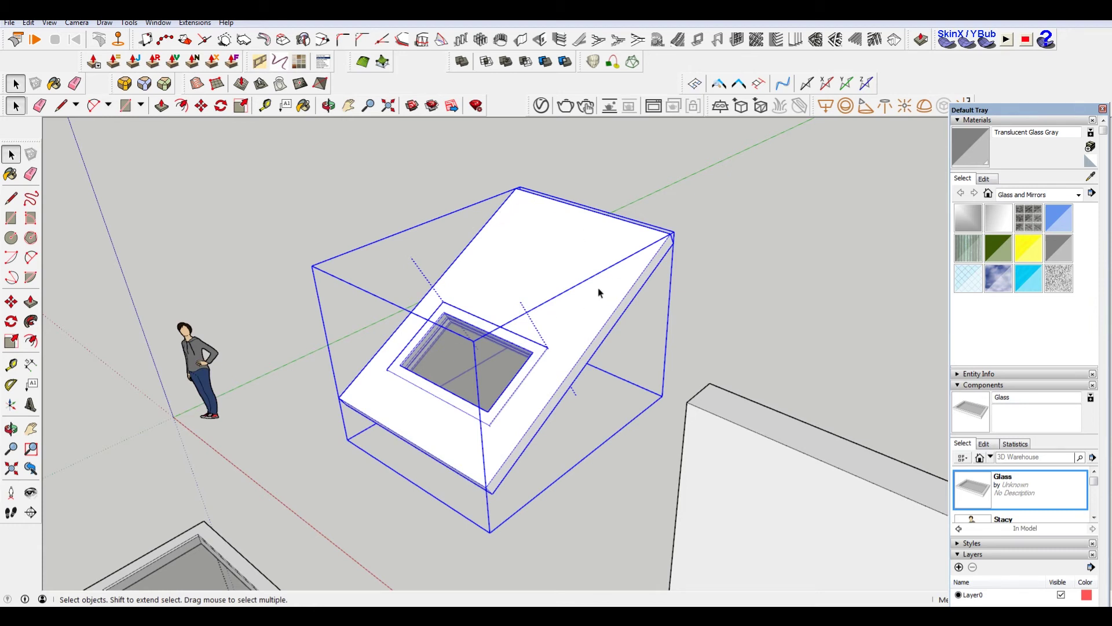
left_click(786, 240)
scroll(527, 328, "up", 3)
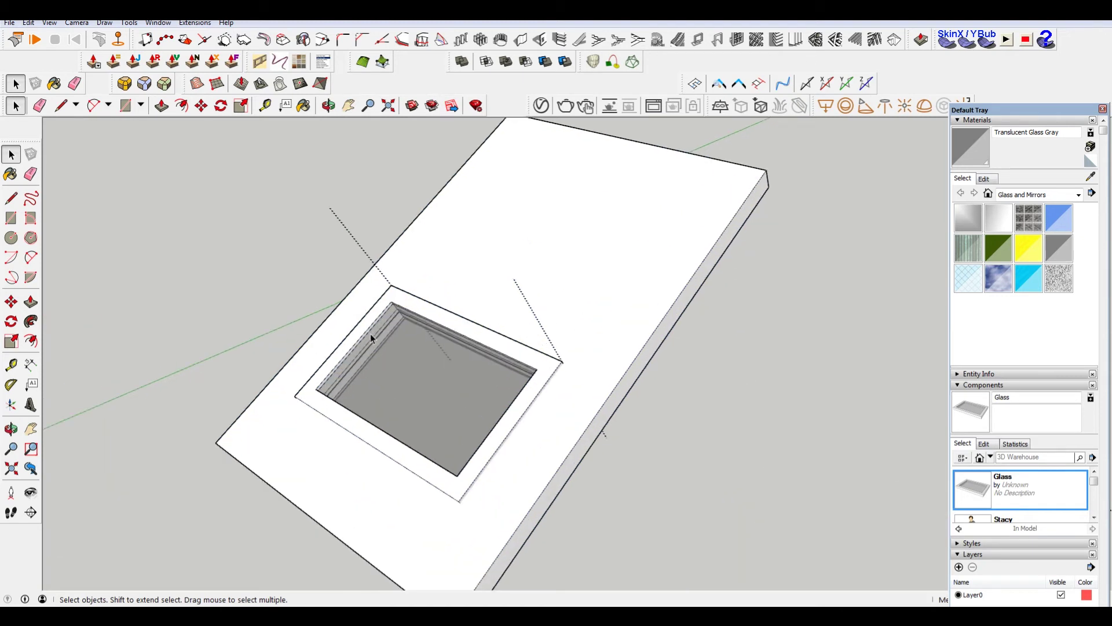
middle_click_drag(612, 376, 599, 271)
scroll(599, 271, "down", 5)
scroll(526, 314, "up", 5)
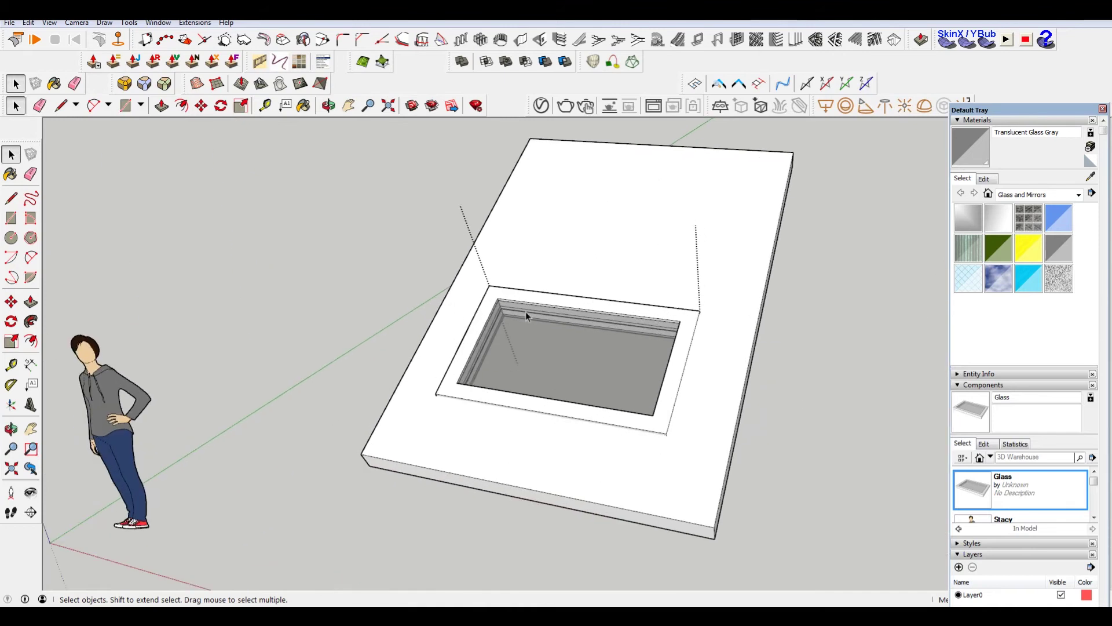
middle_click_drag(726, 324, 457, 328)
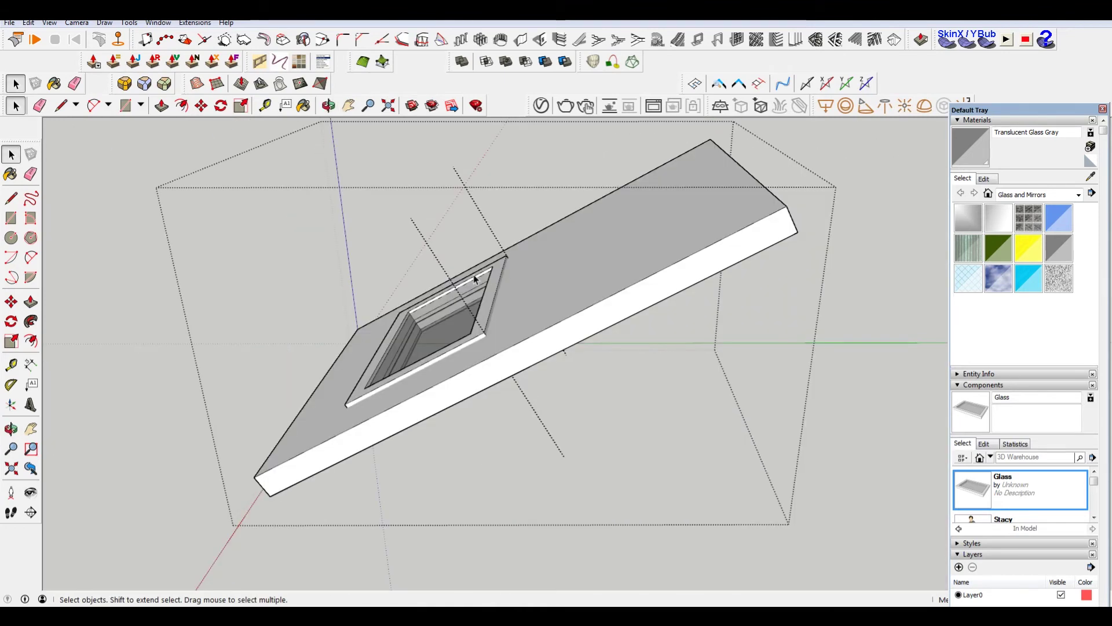
middle_click_drag(473, 274, 626, 293)
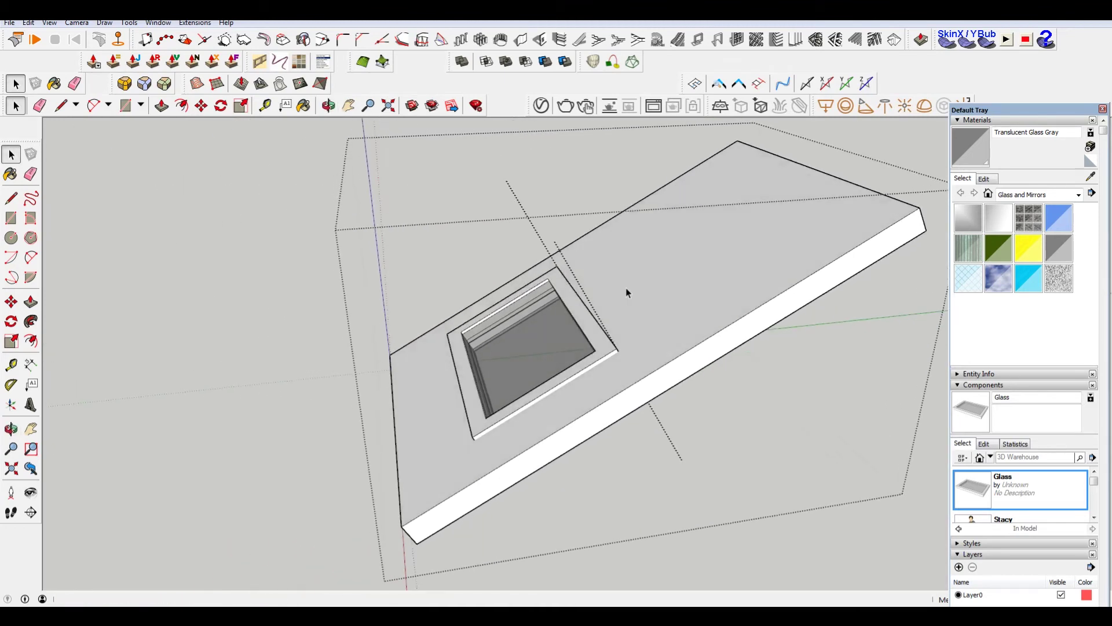
left_click(569, 297)
key("m")
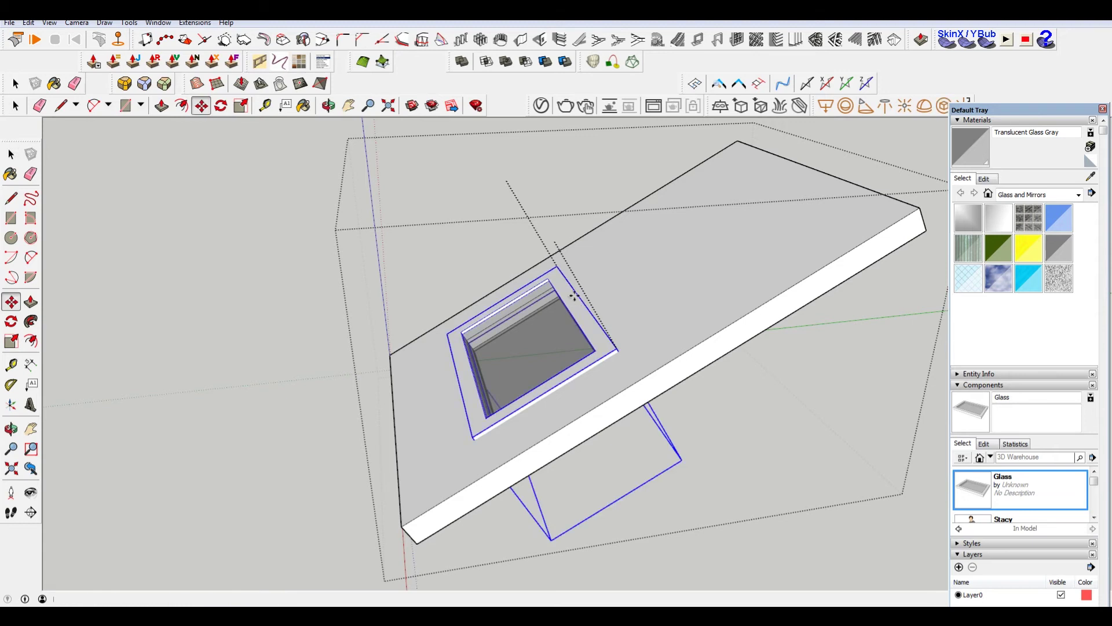
left_click(572, 297)
key("Escape")
middle_click_drag(714, 297, 591, 158)
key("space")
- Open the underside Glass component, select the four lengthwise seam edges on the frame's outer side faces, and hide them
scroll(543, 192, "up", 2)
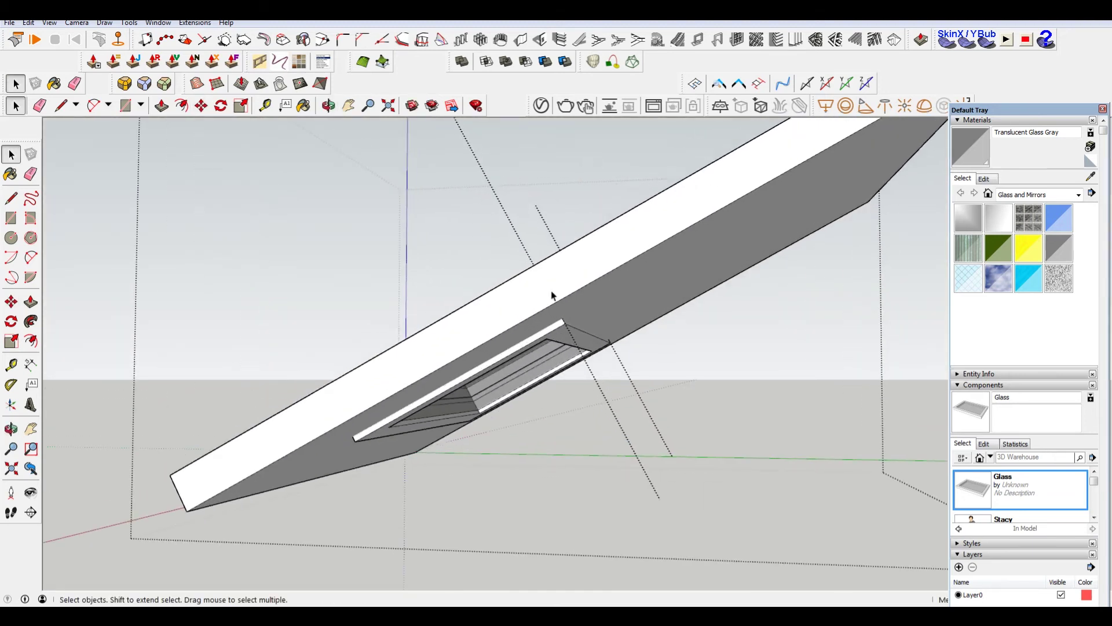
scroll(584, 301, "up", 2)
double_click(557, 335)
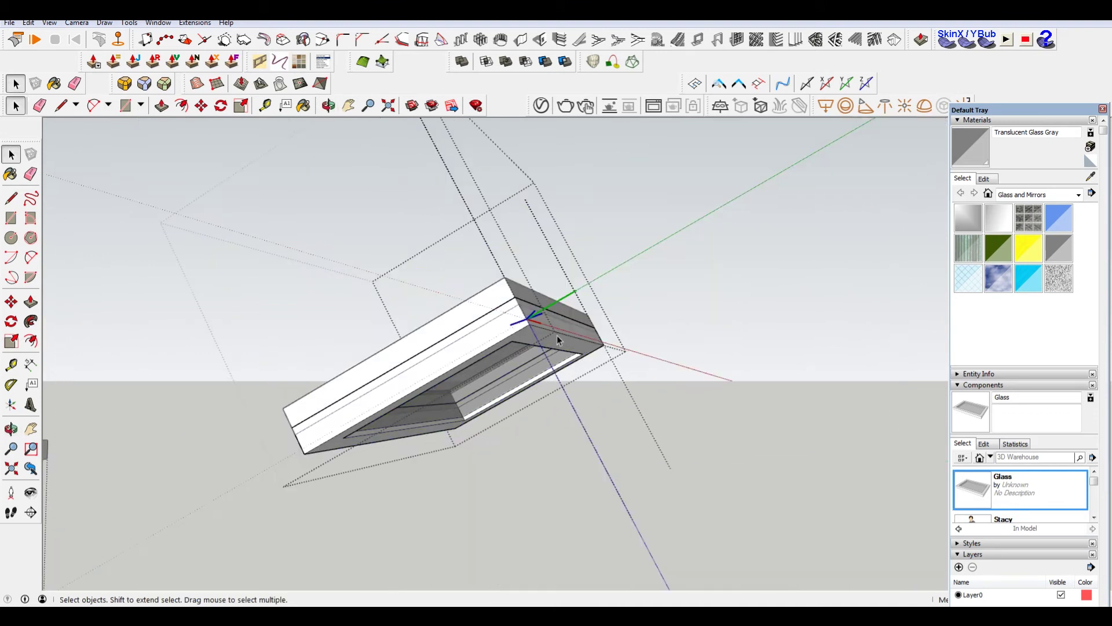
scroll(463, 320, "up", 2)
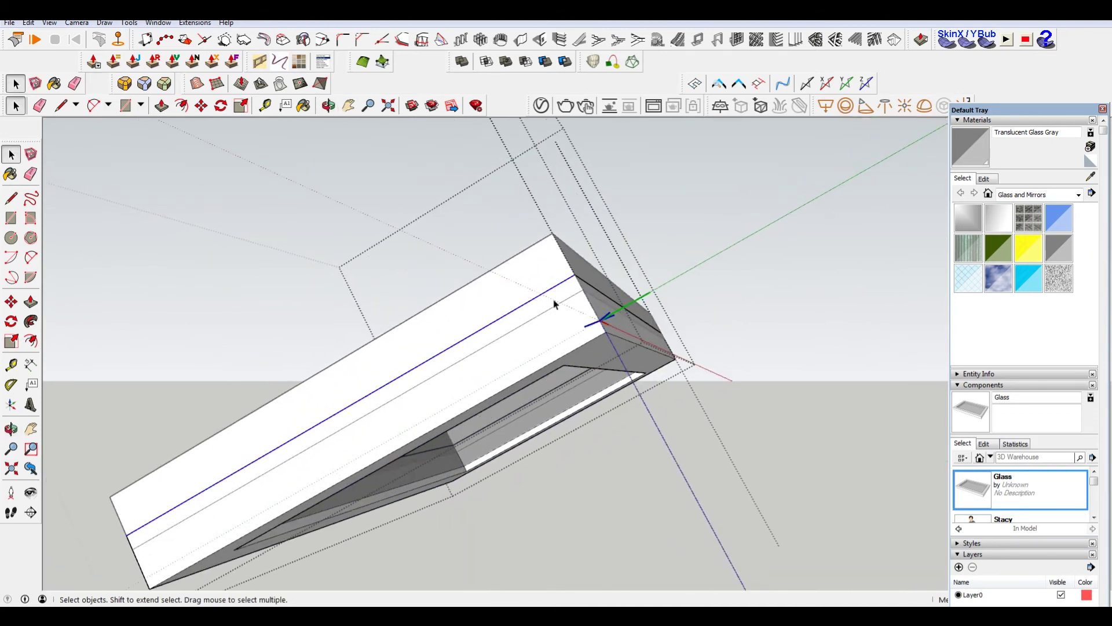
middle_click_drag(589, 287, 775, 286)
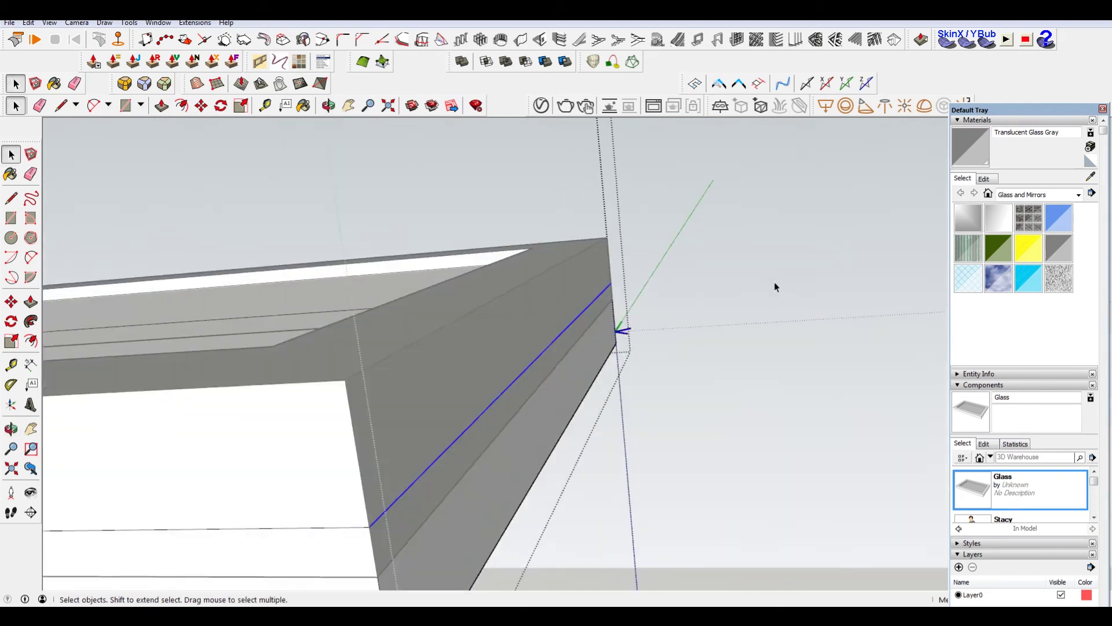
scroll(493, 396, "down", 2)
middle_click_drag(481, 369, 327, 313)
left_click(320, 325, "shift")
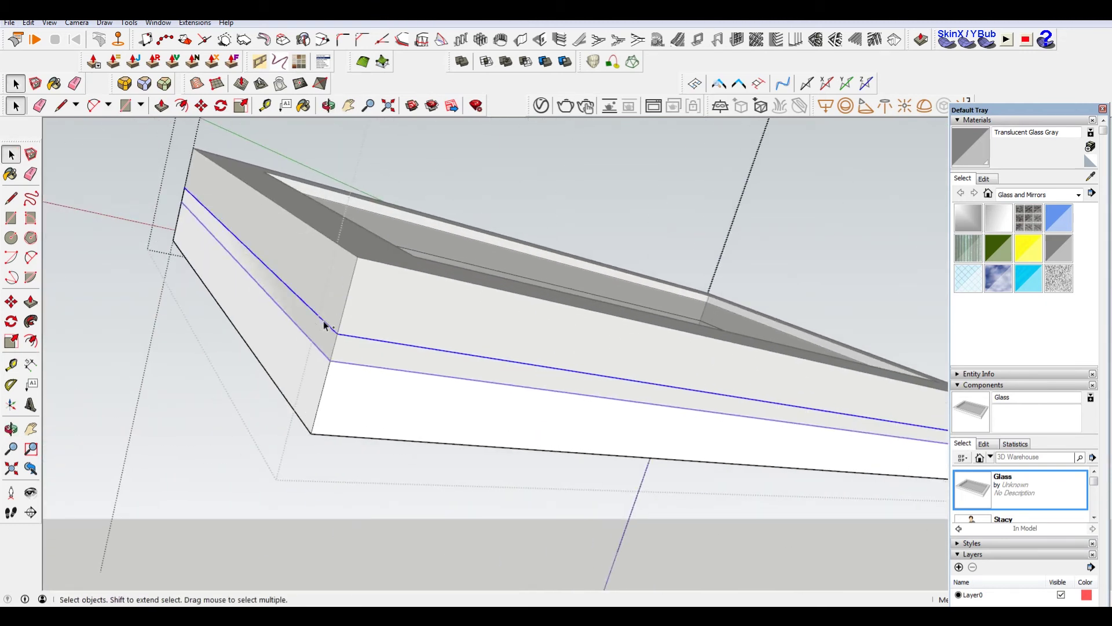
left_click(27, 23)
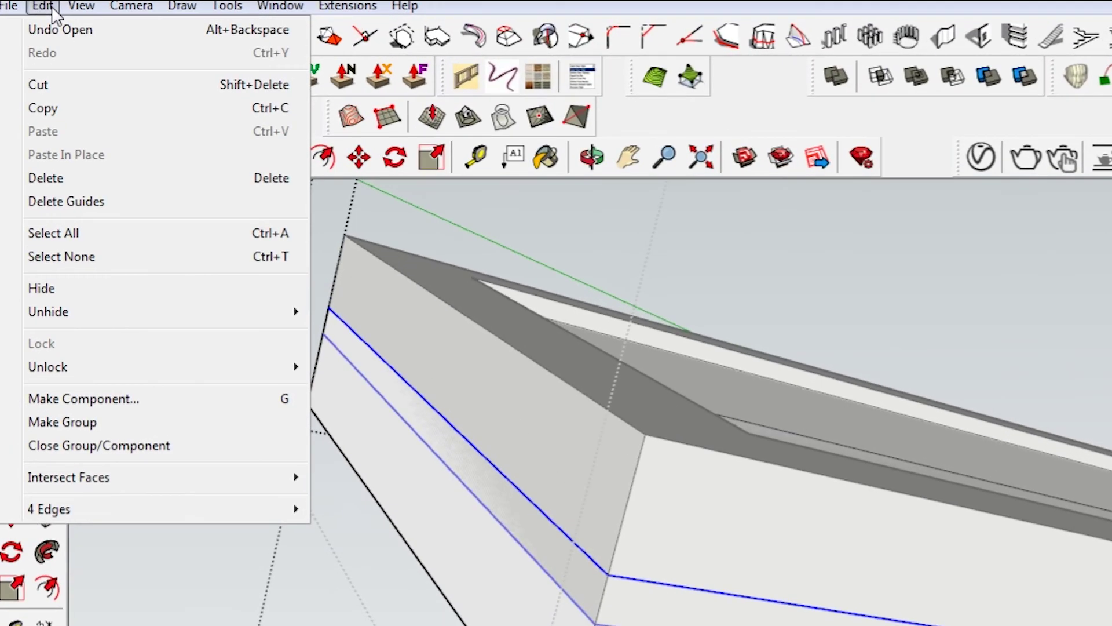
left_click(42, 288)
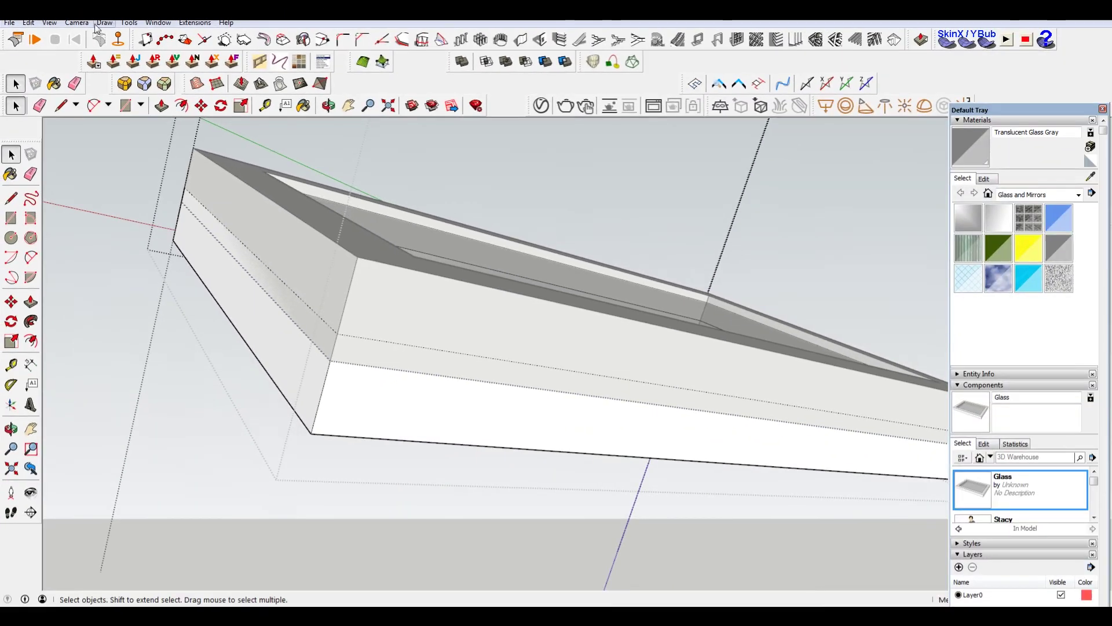
- Turn off the display of hidden geometry and close the Glass component
left_click(50, 24)
left_click(51, 65)
scroll(635, 314, "down", 3)
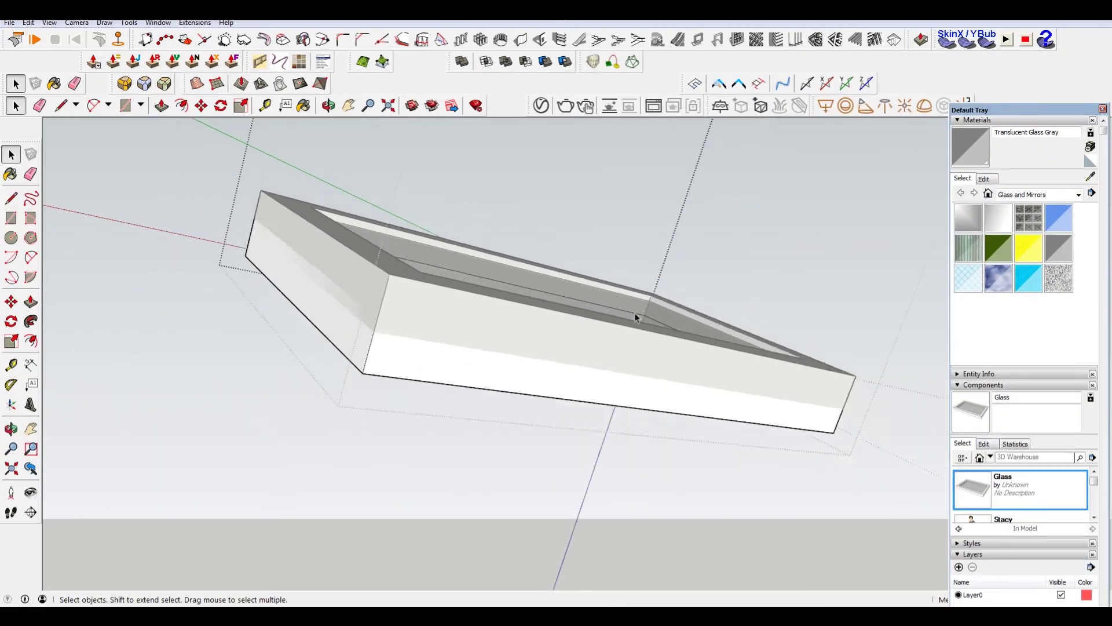
middle_click_drag(635, 315, 467, 339)
middle_click_drag(675, 237, 470, 336)
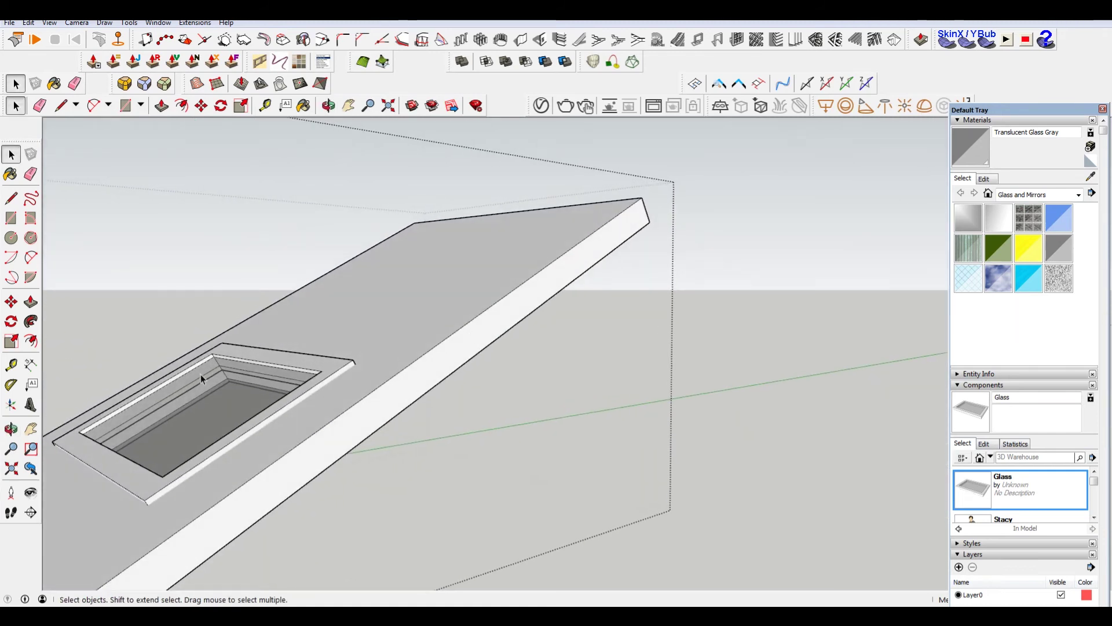
middle_click_drag(200, 374, 752, 350)
- Open the standalone Glass component for editing and cut the glass pane out of the frame
double_click(580, 312)
scroll(579, 313, "up", 3)
left_click(659, 300)
scroll(730, 364, "up", 1)
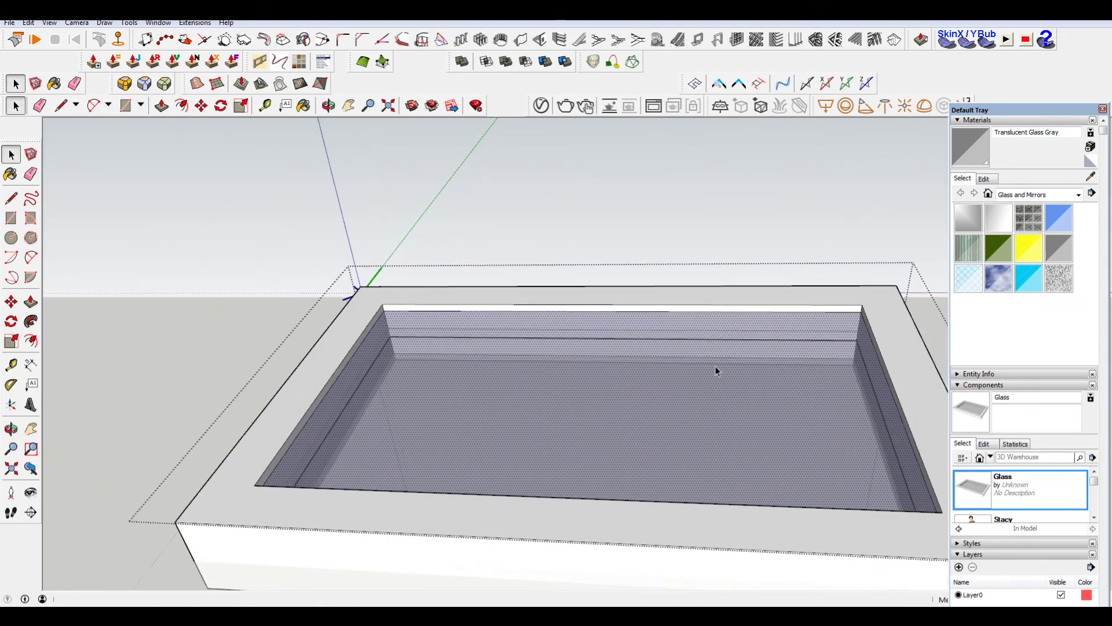
scroll(544, 345, "up", 2)
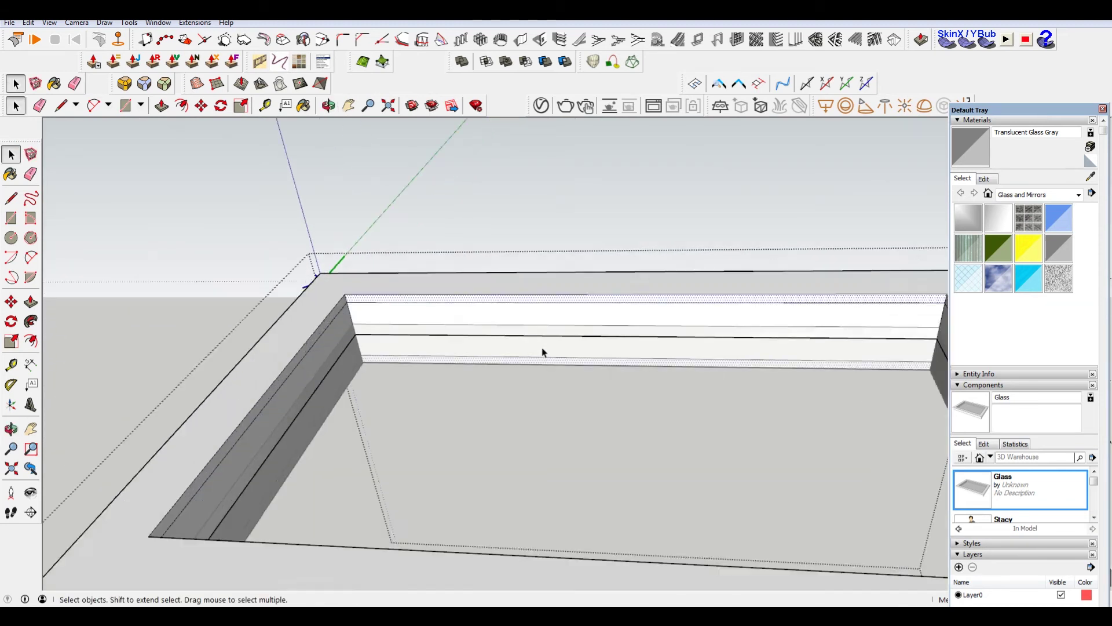
scroll(542, 348, "up", 1)
key("Delete")
- Select the four lower inner edges around the frame's opening and hide them
left_click(368, 333)
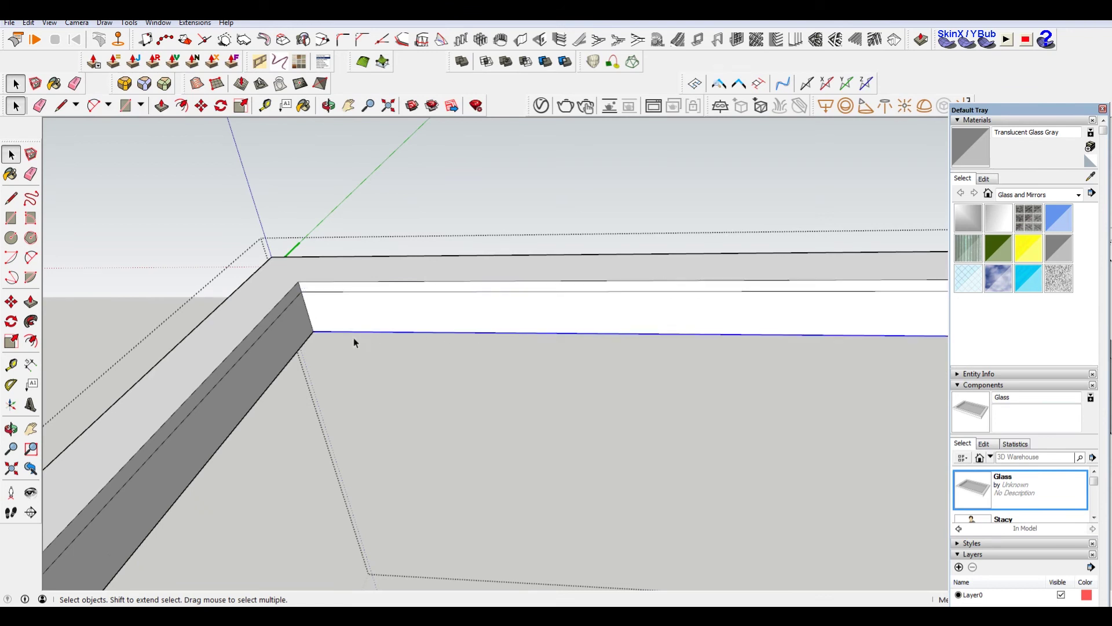
scroll(303, 336, "down", 3)
middle_click_drag(303, 336, 618, 407)
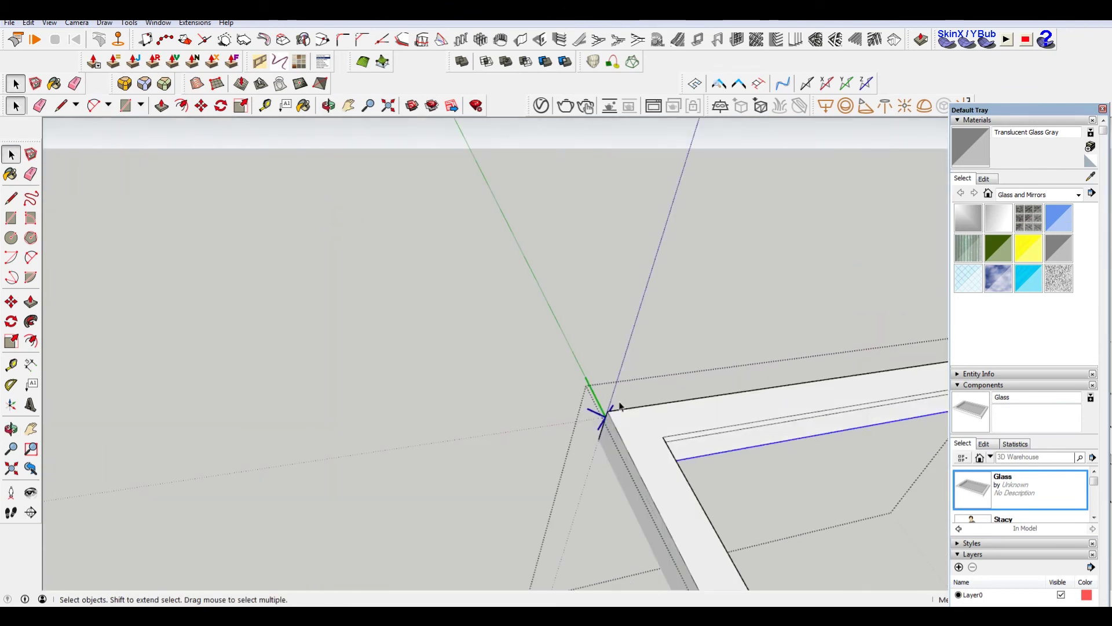
middle_click_drag(802, 405, 390, 293, "shift")
middle_click_drag(716, 351, 731, 382)
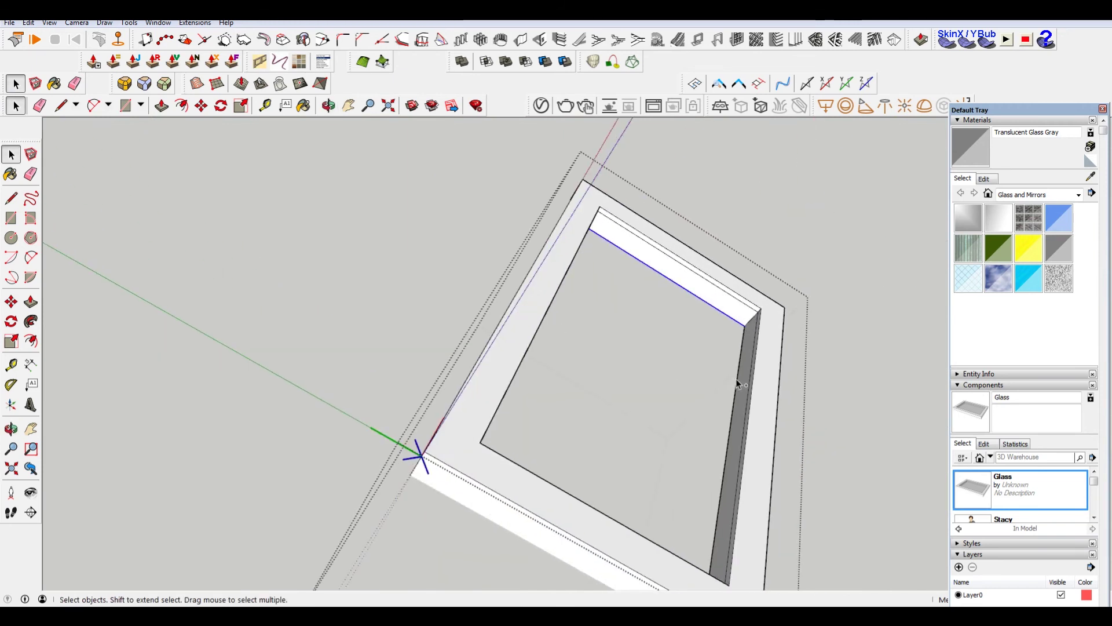
left_click(734, 383, "shift")
left_click(27, 23)
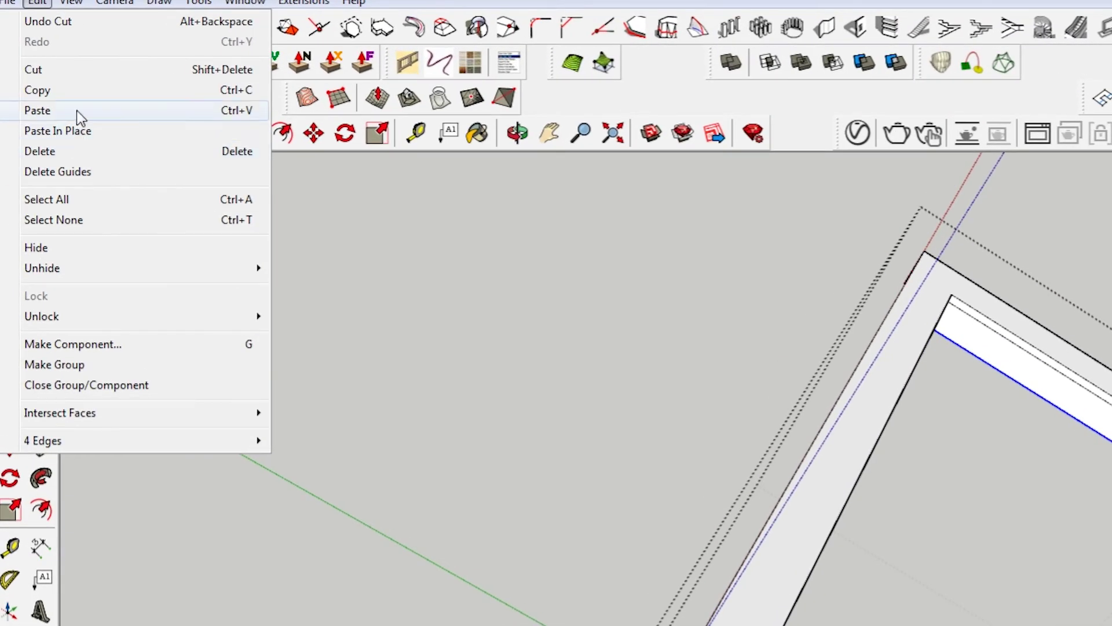
mouse_move(564, 248)
middle_mouse_down()
mouse_move(688, 193)
mouse_move(319, 76)
mouse_move(307, 7)
middle_mouse_up()
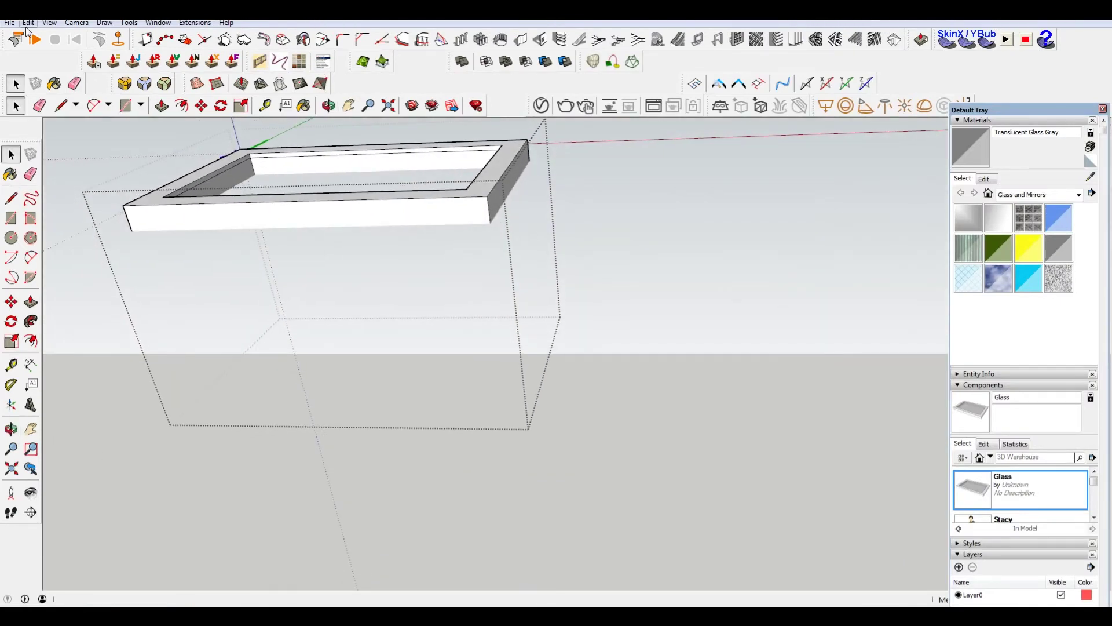
- Paste the cut glass pane back in place in the frame and close the Glass component
left_click(28, 23)
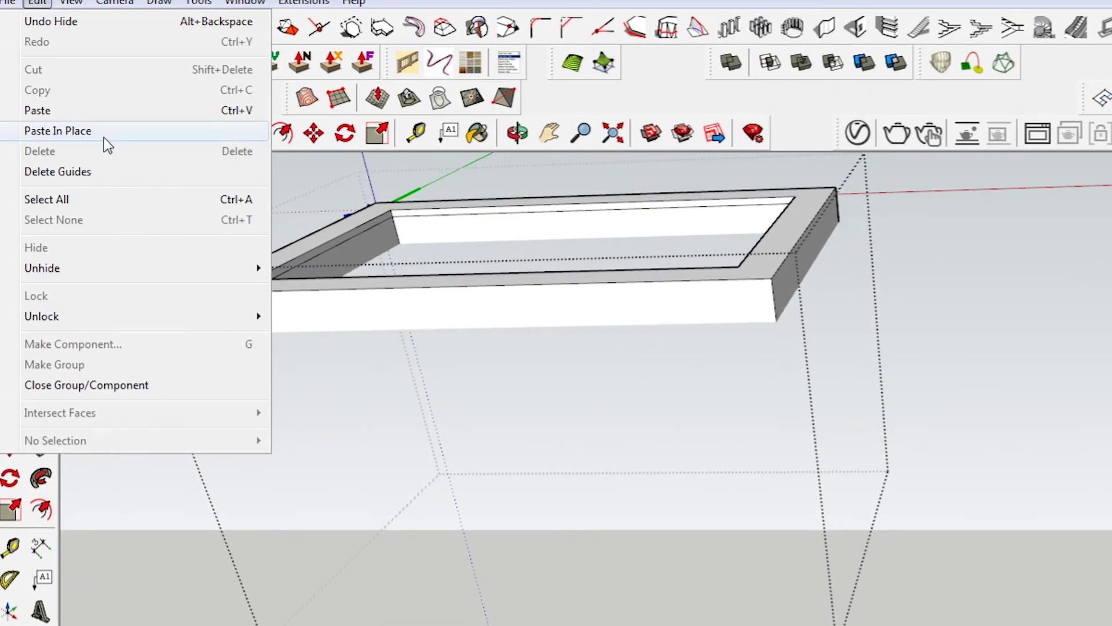
left_click(104, 137)
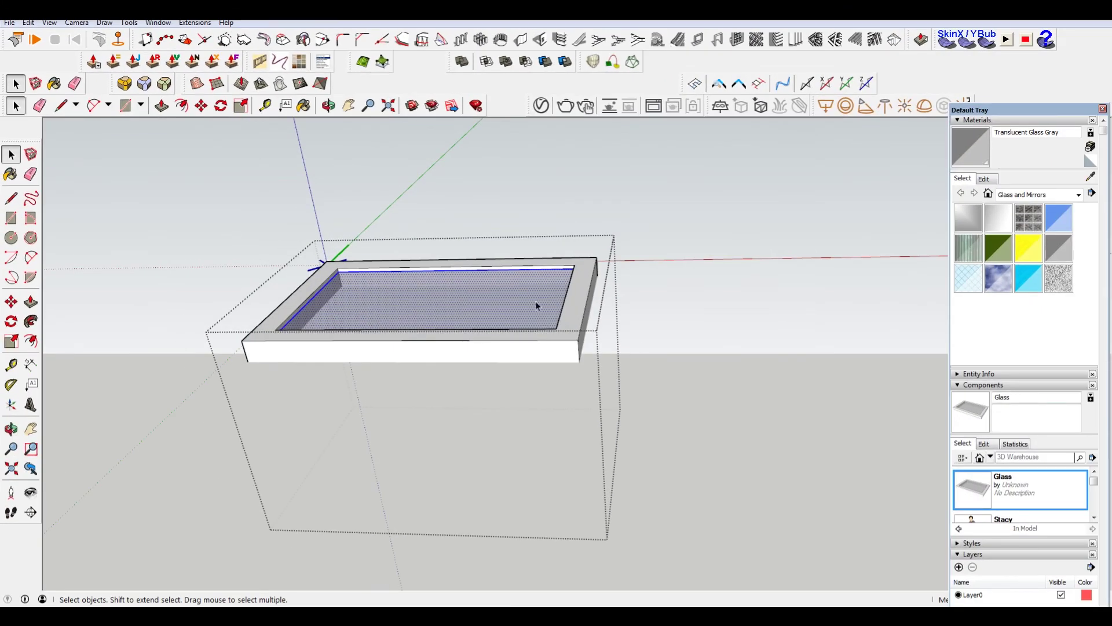
left_click(744, 198)
left_click(746, 197)
middle_click_drag(747, 199, 650, 223)
scroll(650, 227, "down", 4)
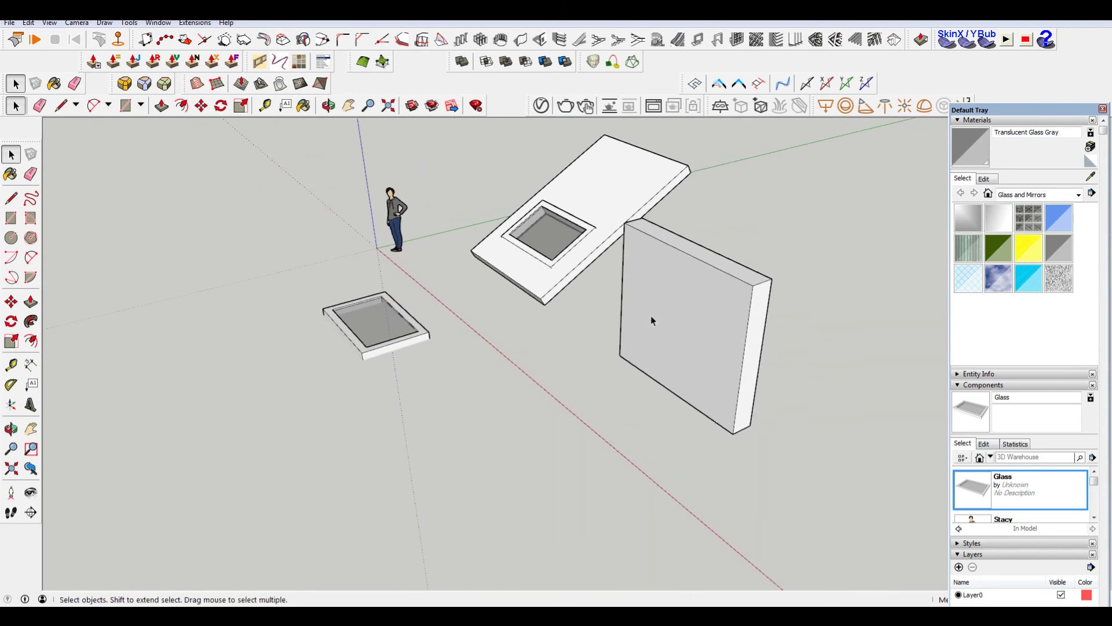
- Try placing a Glass component on the front face of the upright slab and undo the placement
left_click(995, 488)
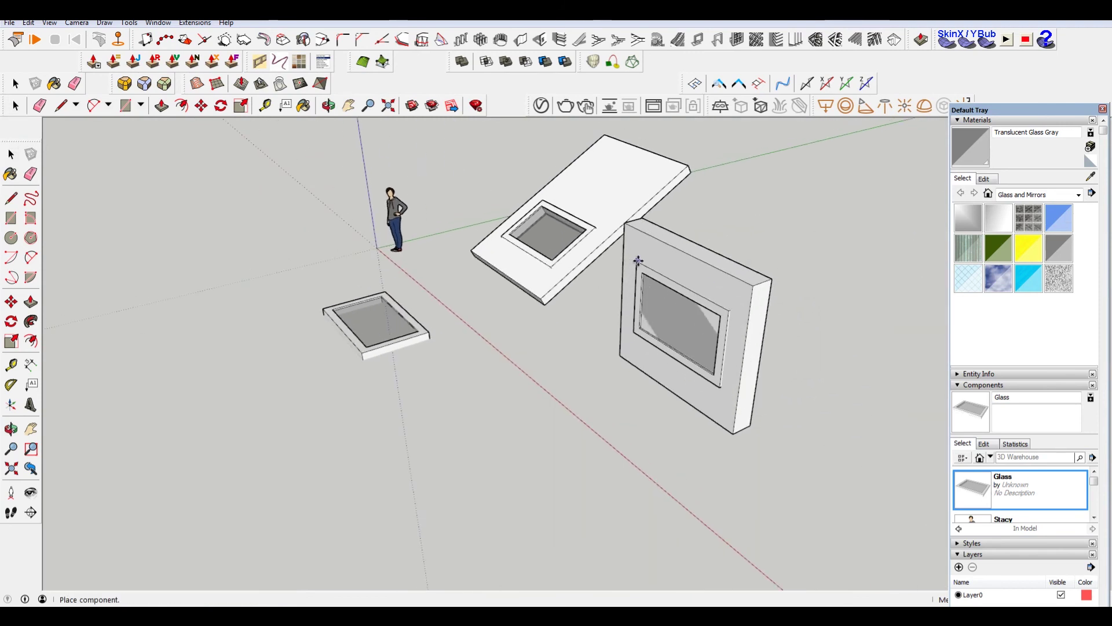
left_click(637, 261)
scroll(685, 306, "up", 4)
key("space")
middle_click_drag(786, 304, 764, 282)
left_click(550, 268)
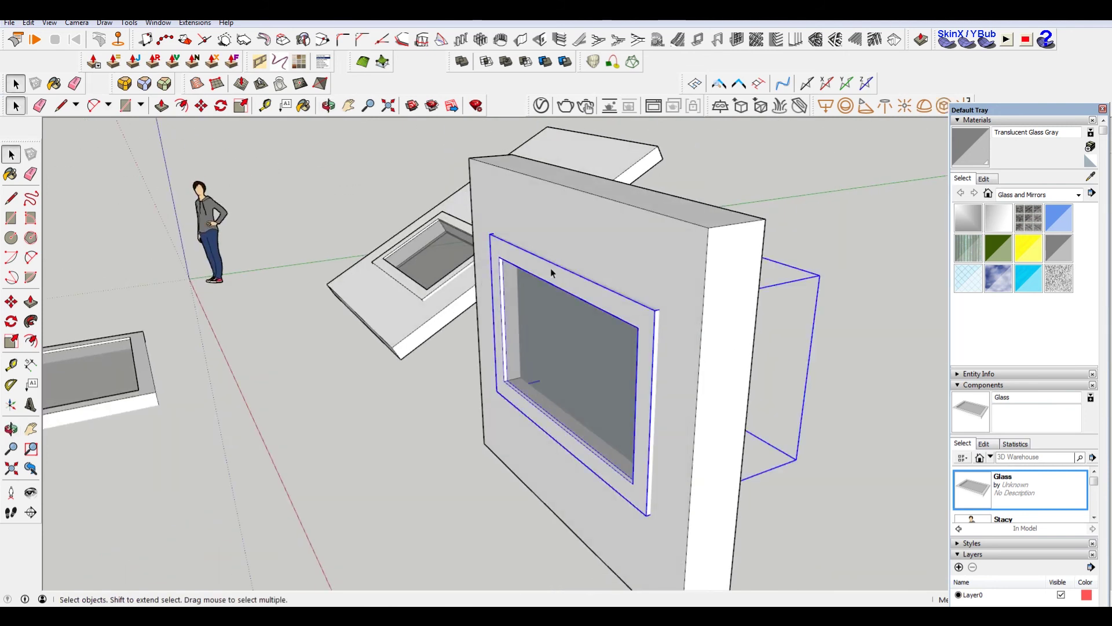
left_click(689, 268)
middle_click_drag(689, 267, 733, 350)
key("ctrl+z")
middle_click_drag(394, 206, 618, 255, "shift")
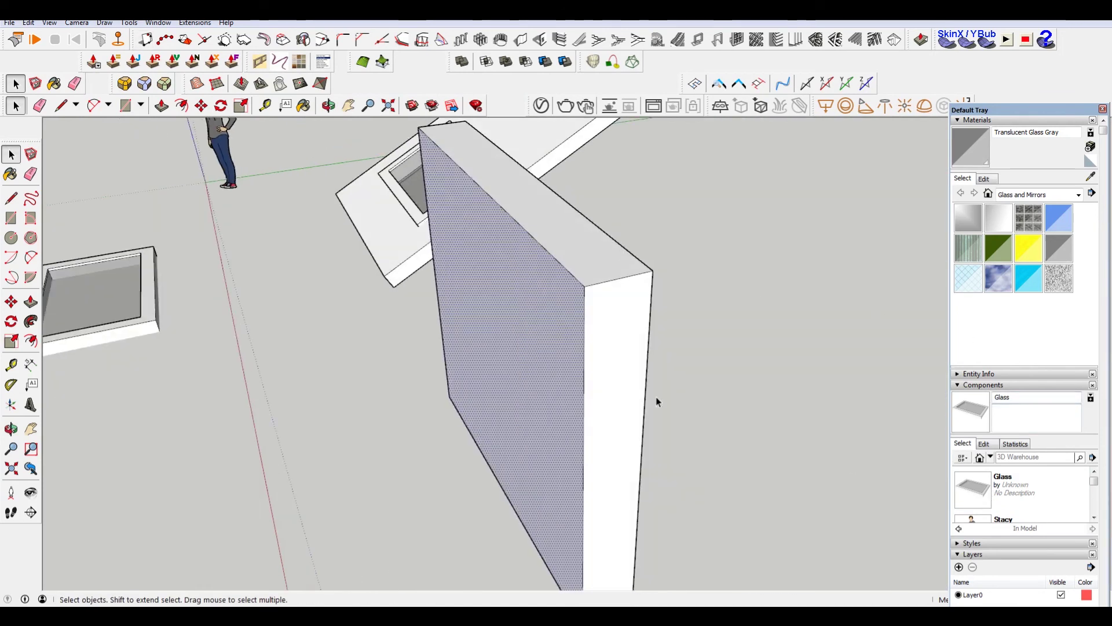
- Place a Glass component on the upright slab's front face and clear the selection
left_click(966, 490)
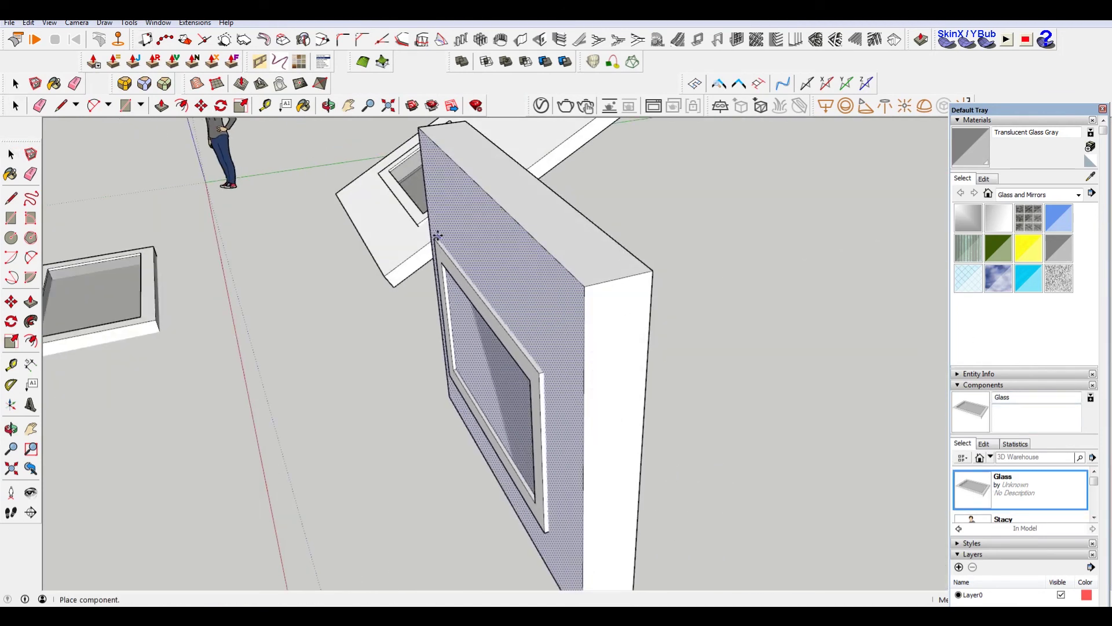
left_click(444, 233)
key("space")
left_click(261, 221)
- Turn on the display of hidden geometry and place a second Glass component on the upright slab's opposite face, over the first window's hidden lines
left_click(29, 23)
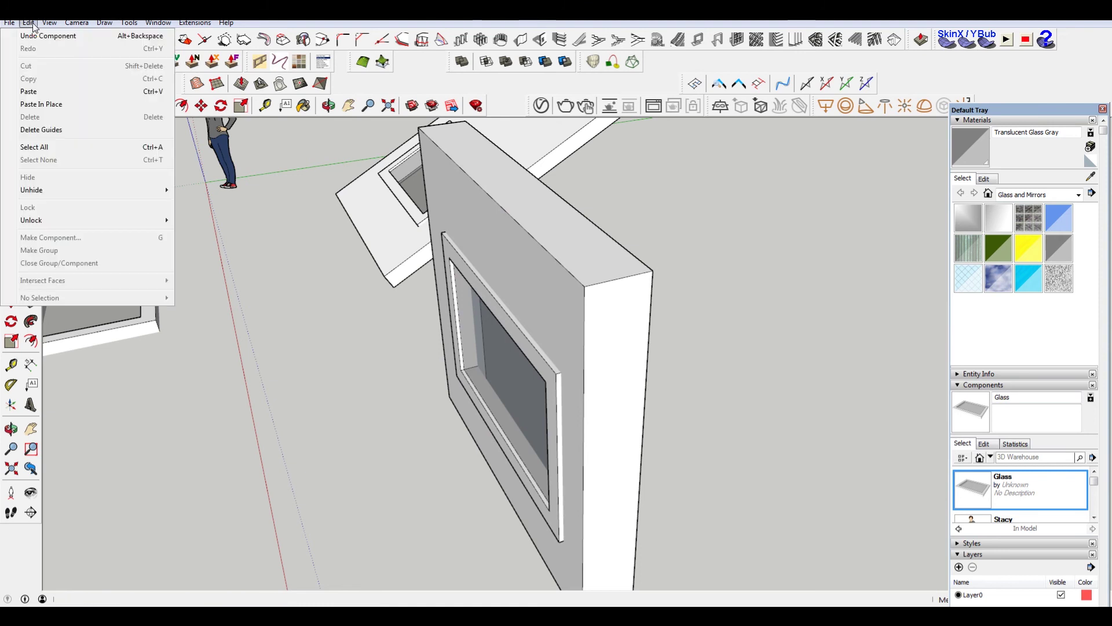
mouse_move(50, 23)
left_click(58, 65)
middle_click_drag(625, 284, 371, 237)
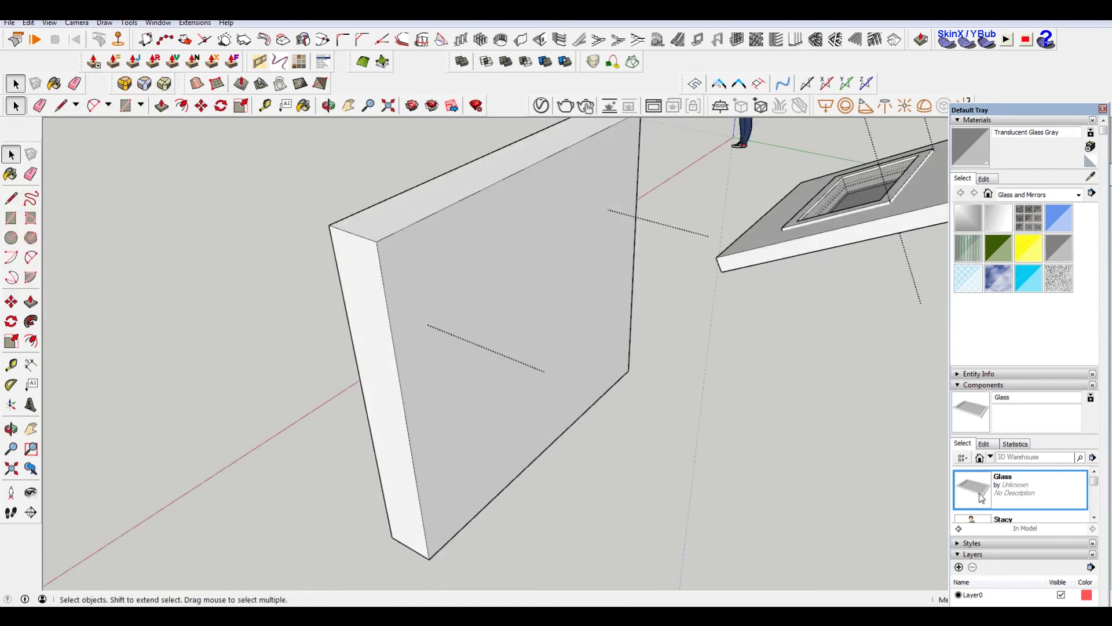
left_click(980, 497)
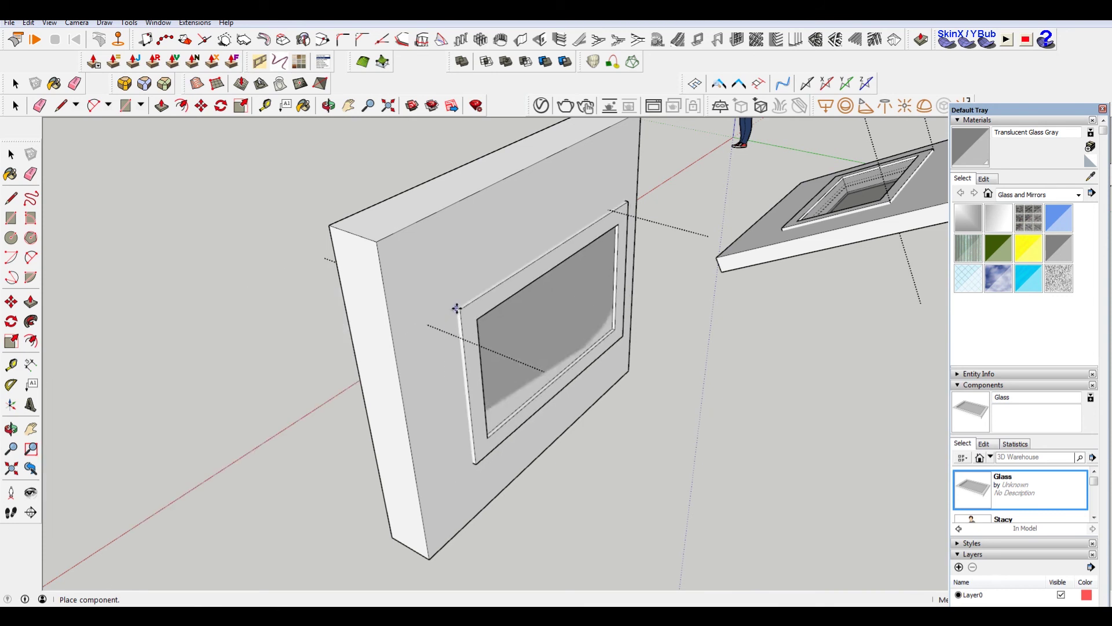
left_click(457, 308)
scroll(456, 308, "up", 2)
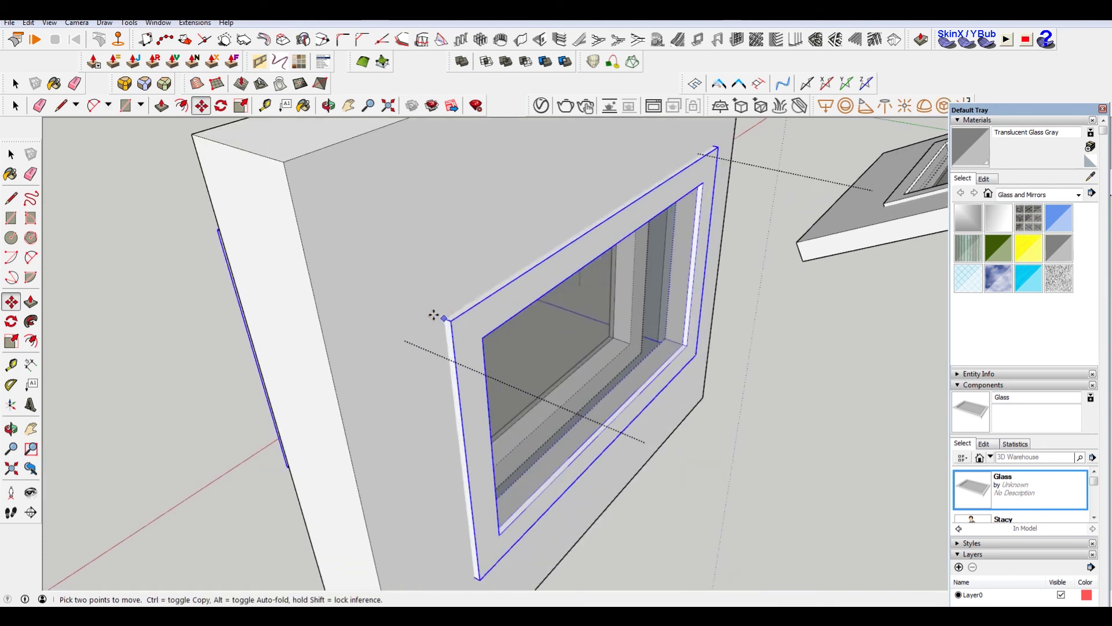
scroll(409, 336, "up", 2)
key("space")
- Examine the opening through the upright slab and the alignment of its two windows from both sides
scroll(340, 312, "down", 2)
middle_click_drag(342, 312, 753, 251)
left_click_drag(753, 251, 636, 295)
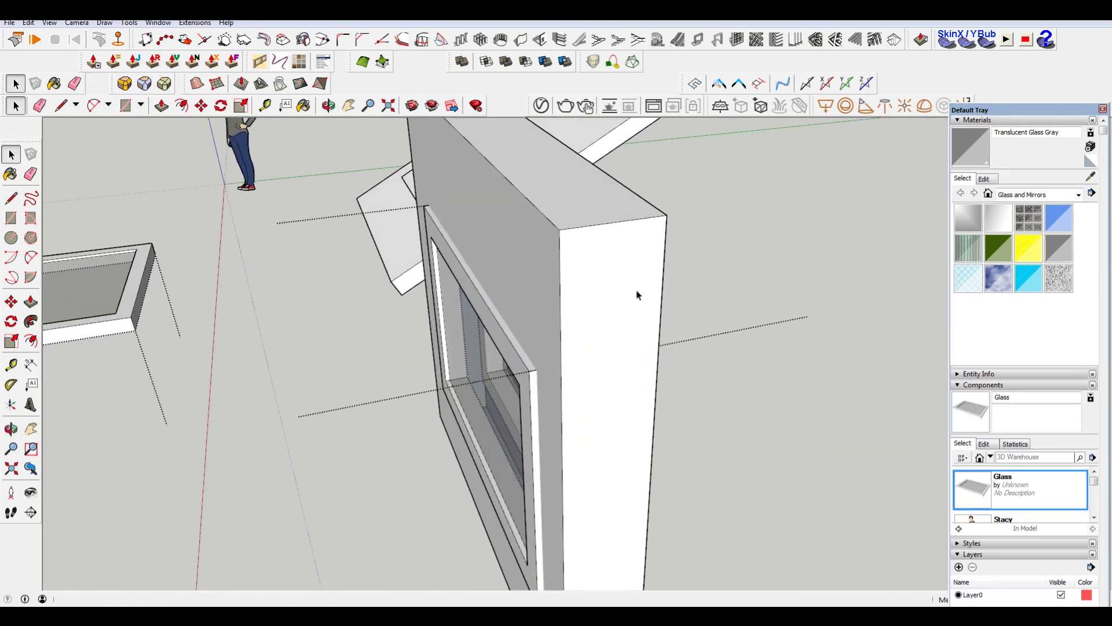
key("space")
scroll(453, 433, "up", 2)
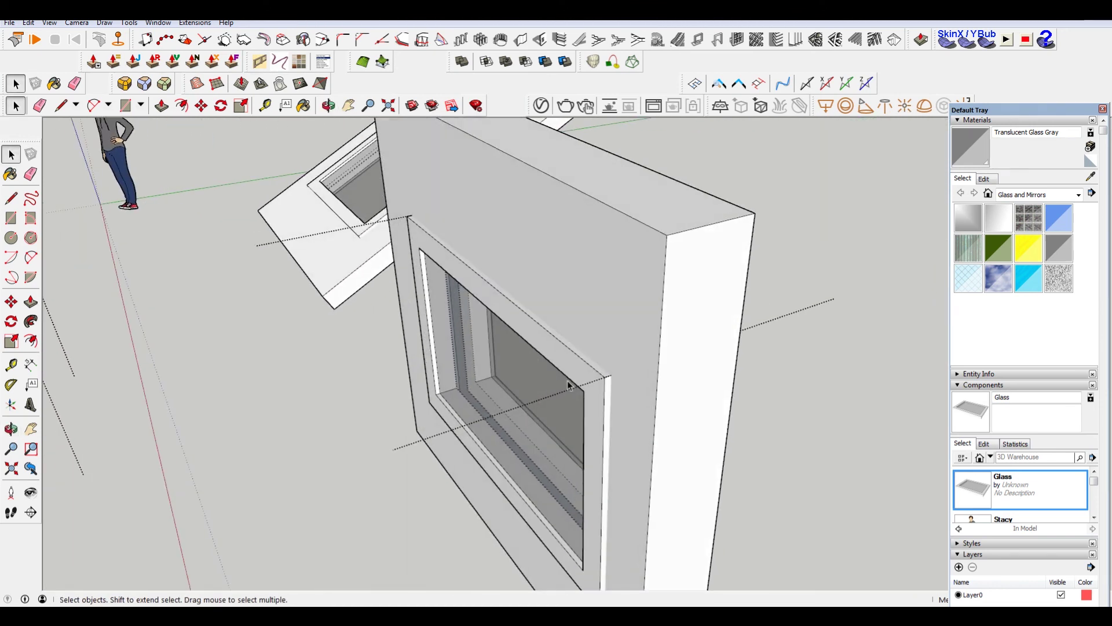
middle_click_drag(461, 383, 540, 151)
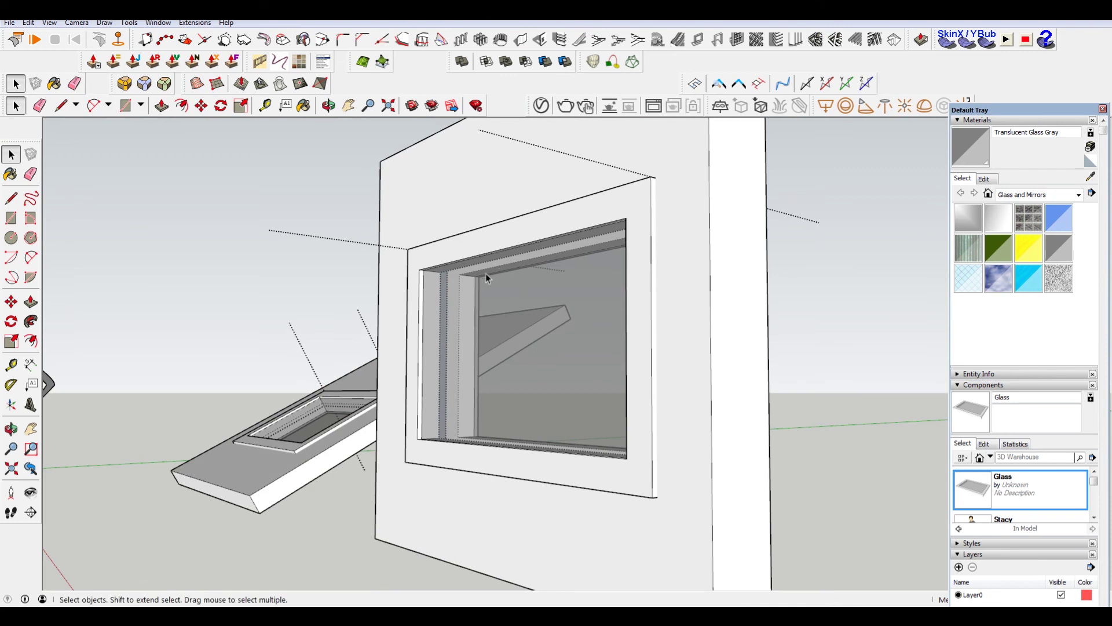
middle_click_drag(552, 317, 494, 349)
scroll(495, 322, "down", 2)
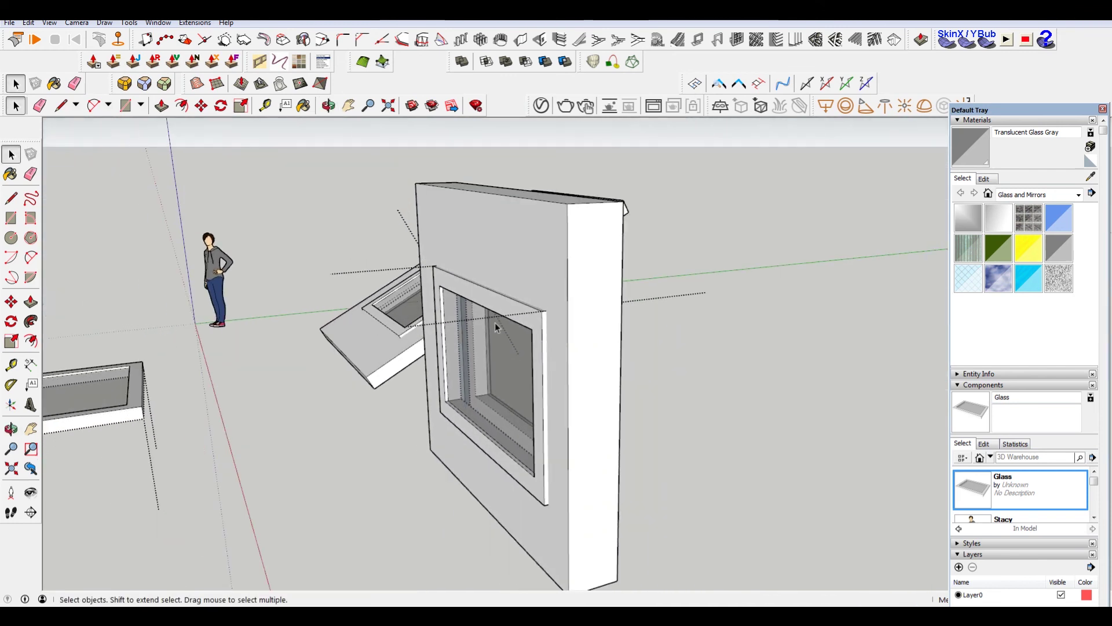
middle_click_drag(295, 210, 558, 304)
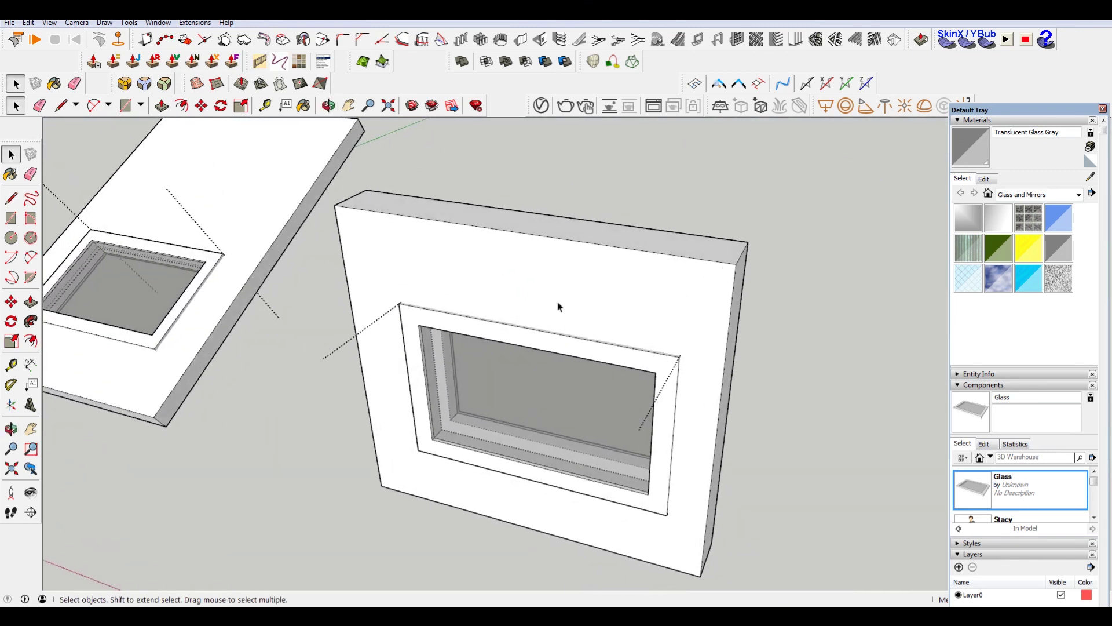
scroll(520, 350, "down", 4)
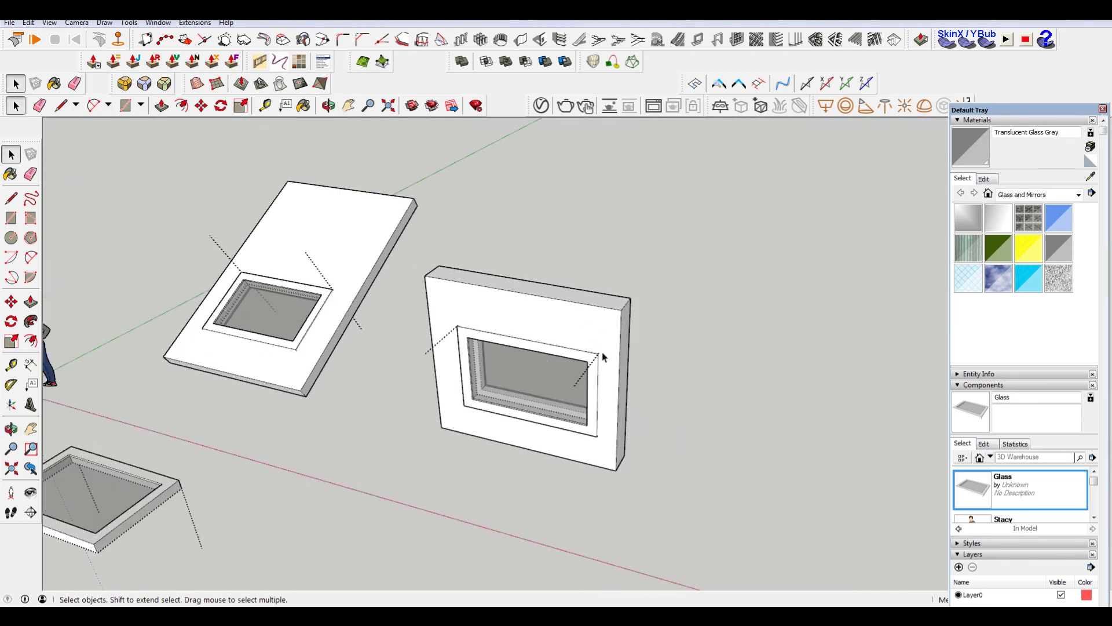
middle_click_drag(601, 355, 550, 366)
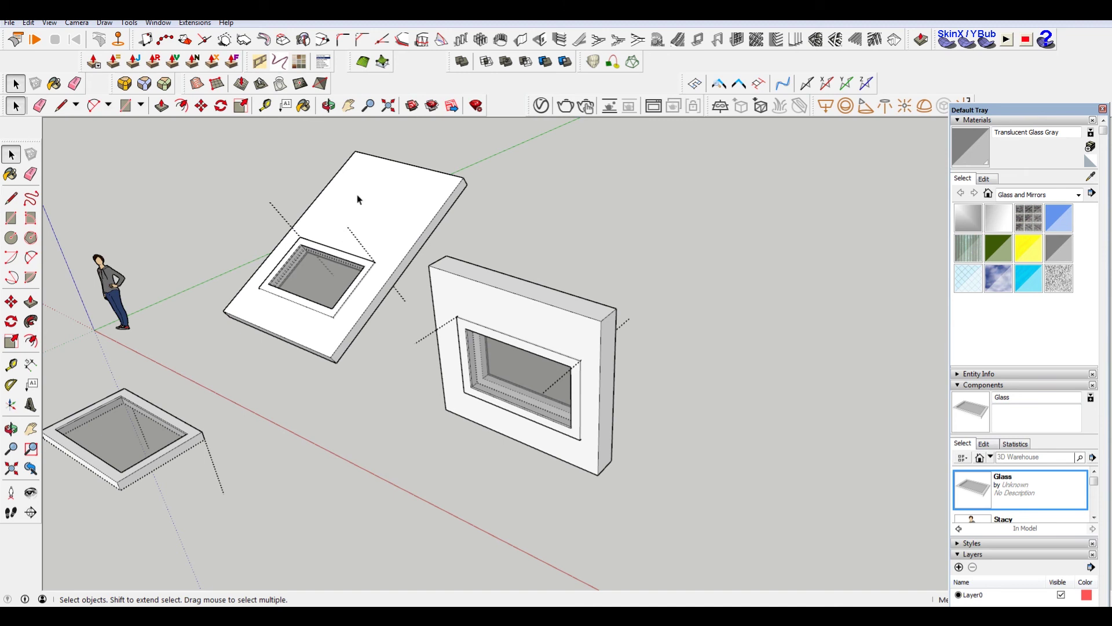
- Examine the sloped slab's windows, select the slab together with them, clear the selection, and review the whole model
middle_click_drag(290, 292, 691, 329)
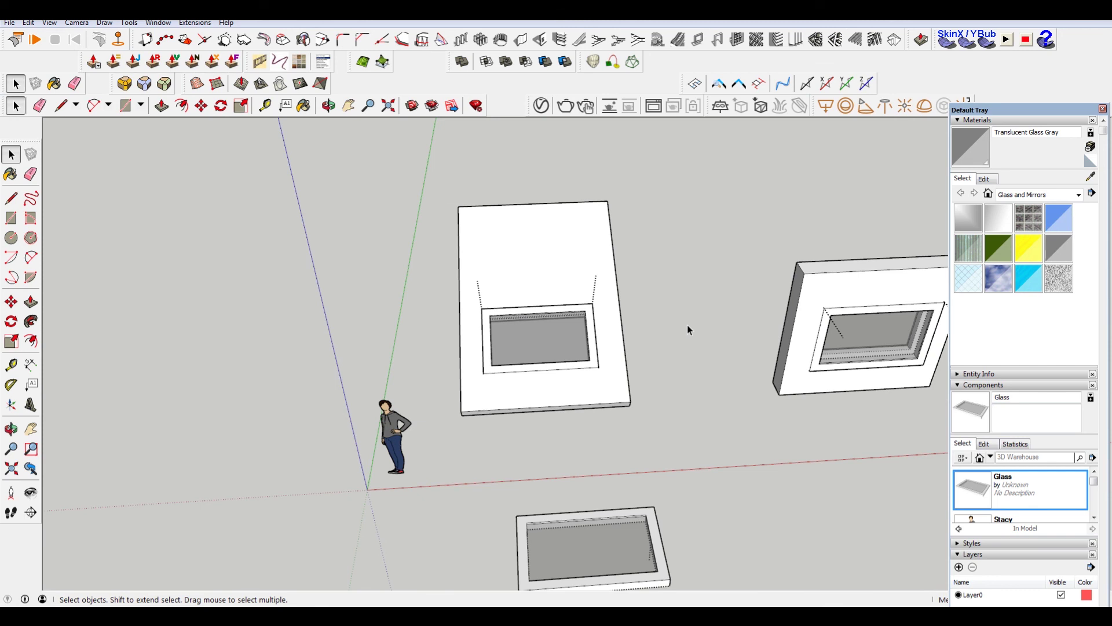
scroll(538, 298, "up", 3)
left_click_drag(267, 188, 745, 464)
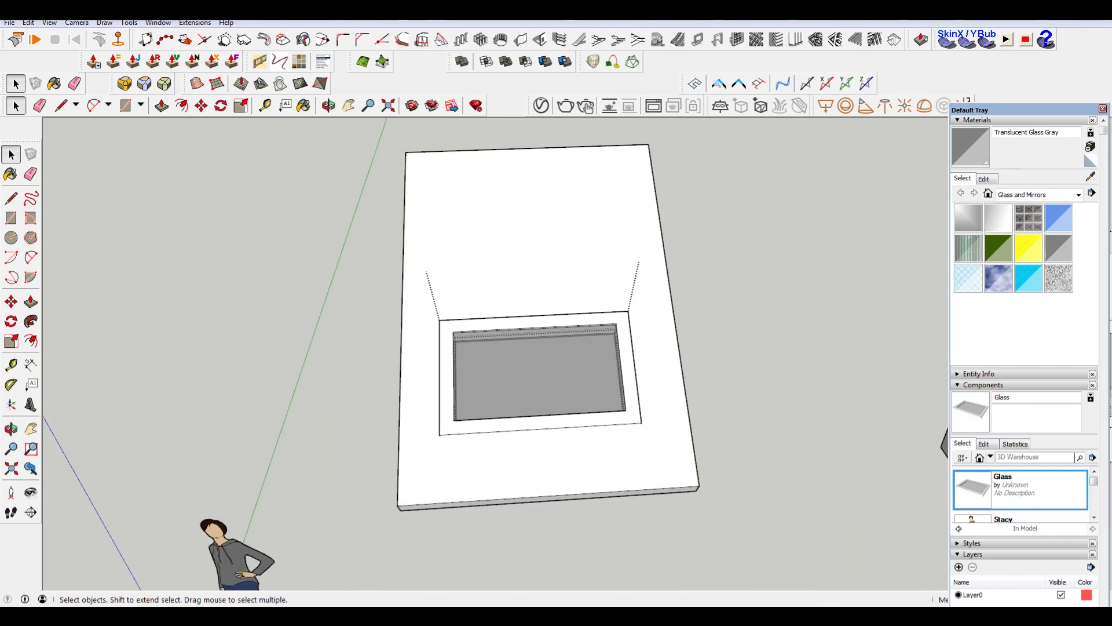
left_click(541, 295)
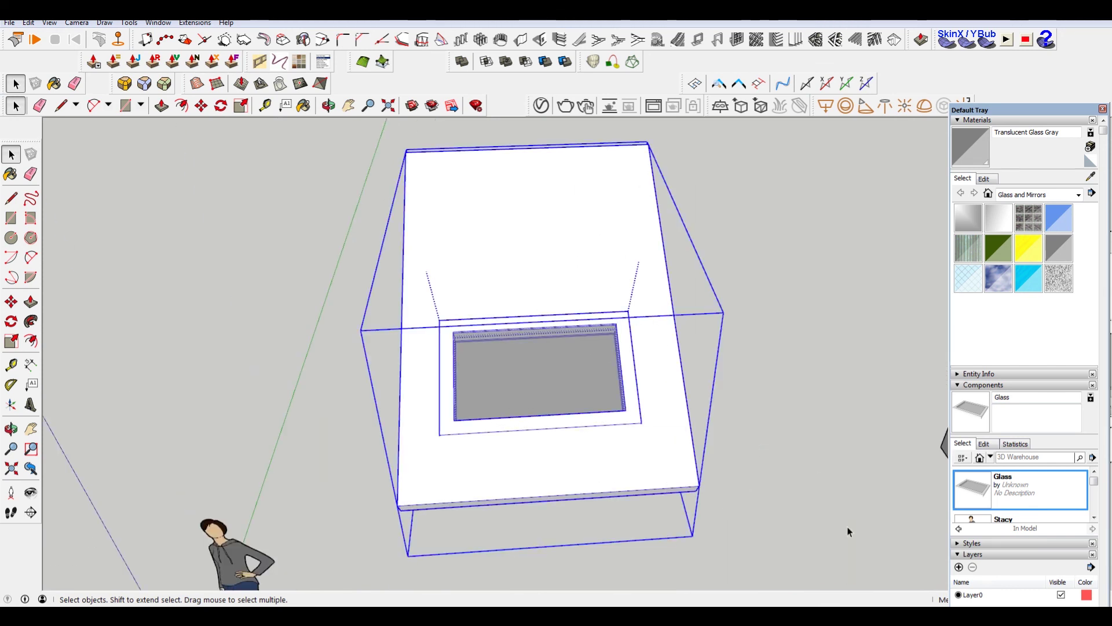
middle_click_drag(842, 408, 704, 429)
left_click(827, 496)
scroll(621, 384, "down", 4)
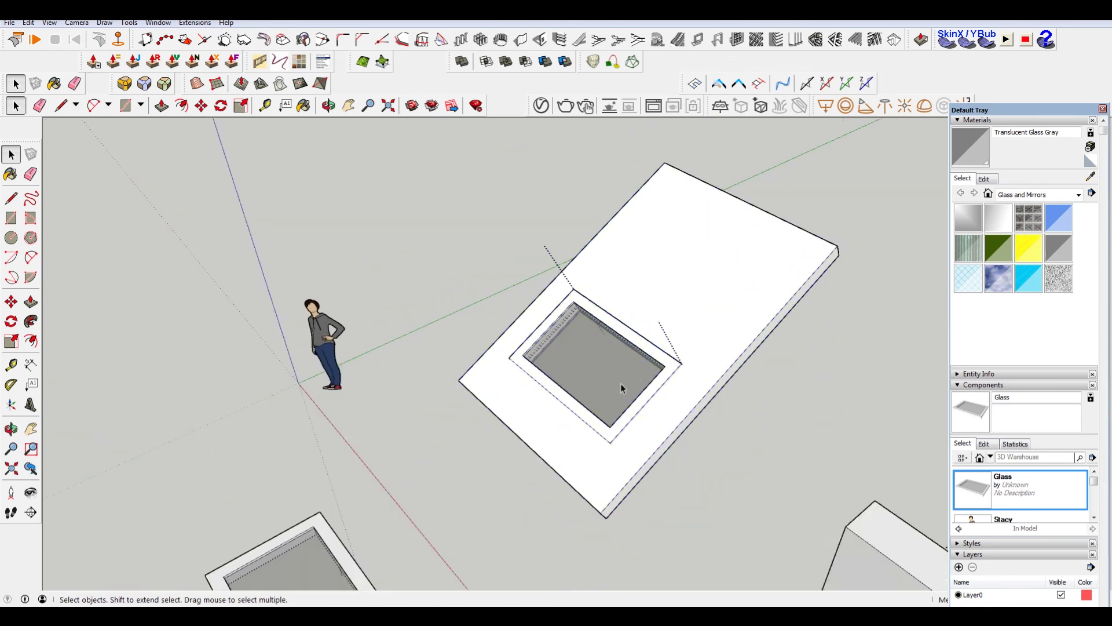
middle_click_drag(713, 379, 442, 228, "shift")
scroll(615, 329, "down", 3)
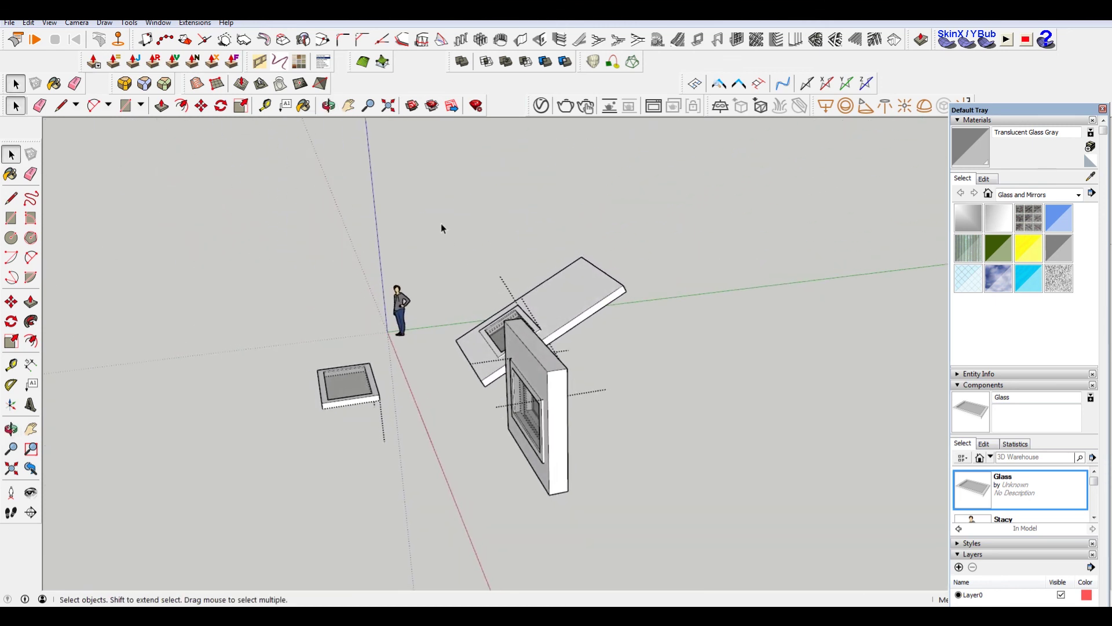